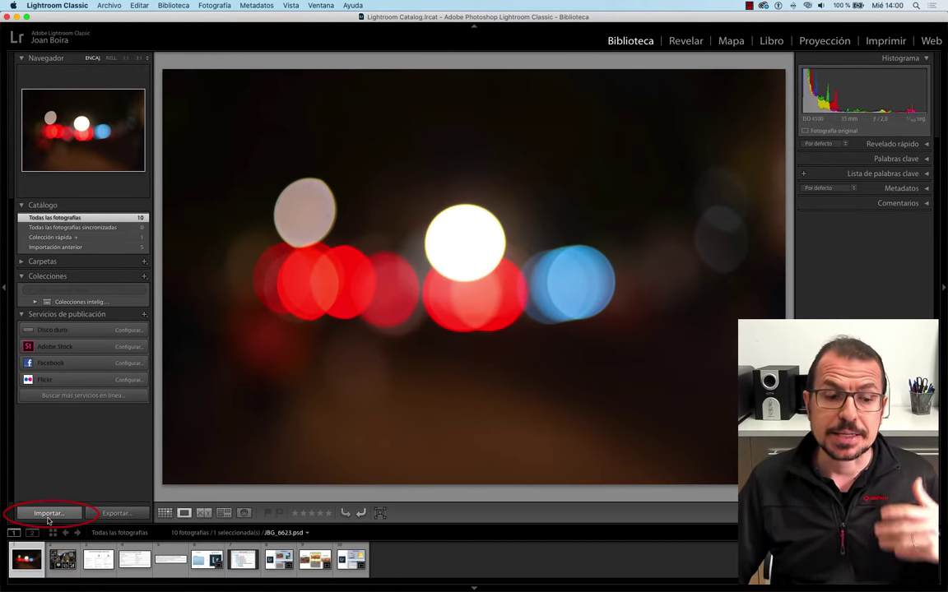
Switch the Library to grid view and open the Archivo menu to reach importing.
click(48, 514)
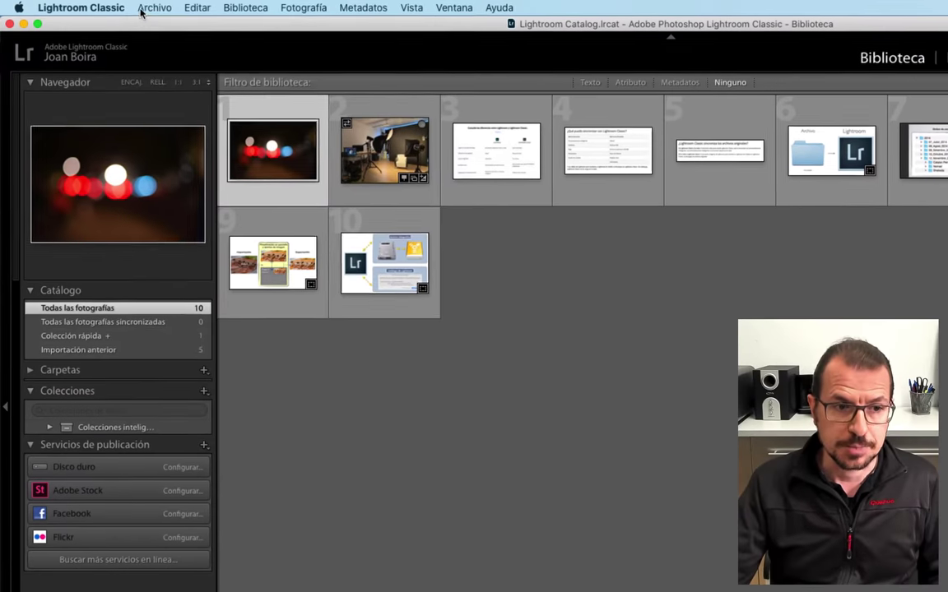
click(123, 6)
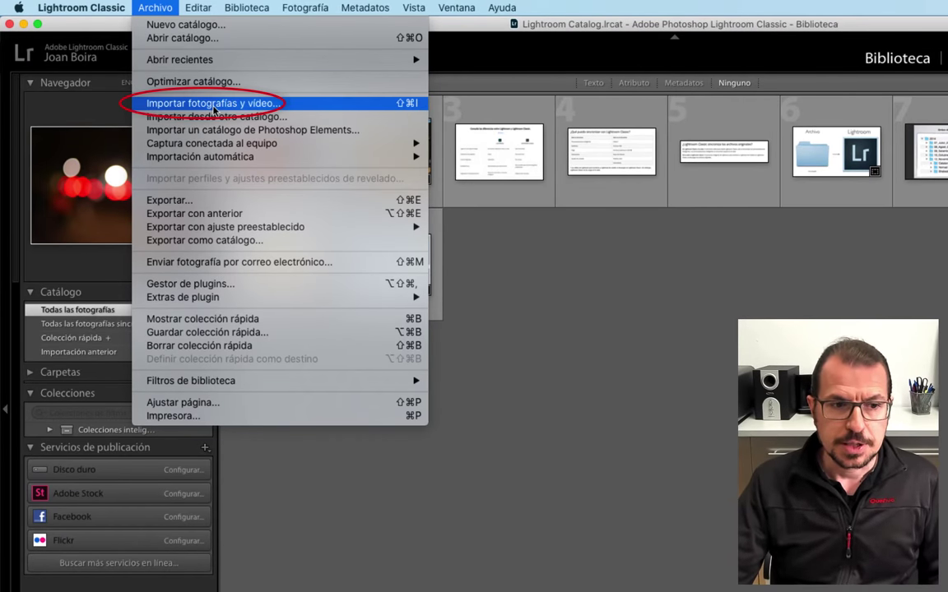
Open the Import window and choose Dades > Fotos > Fotos Curso as the source.
click(285, 104)
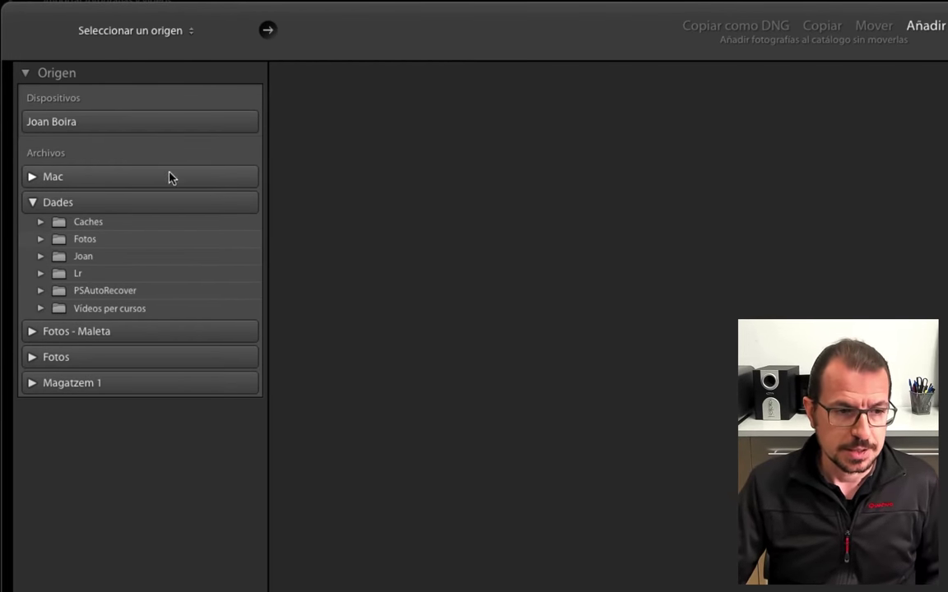
click(32, 203)
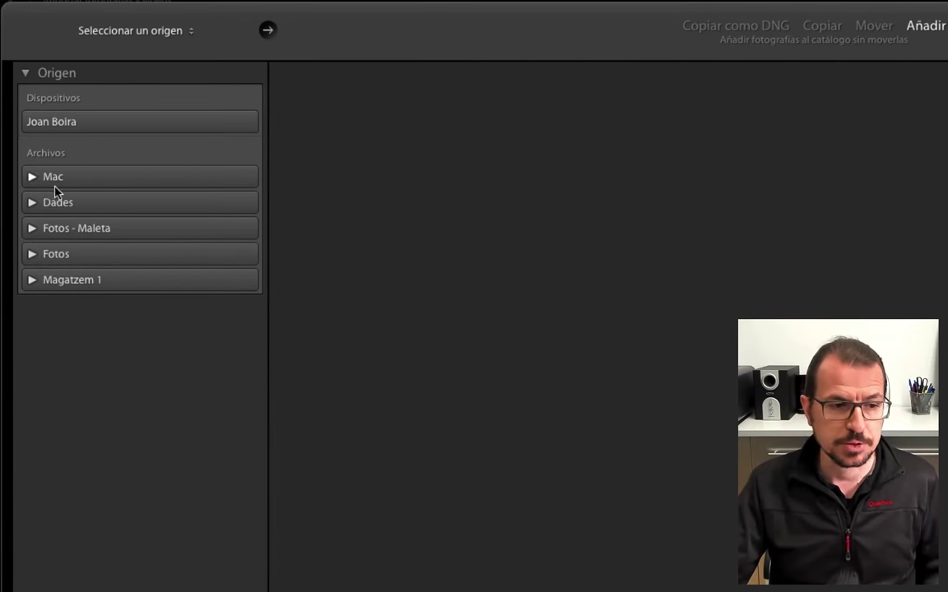
click(31, 202)
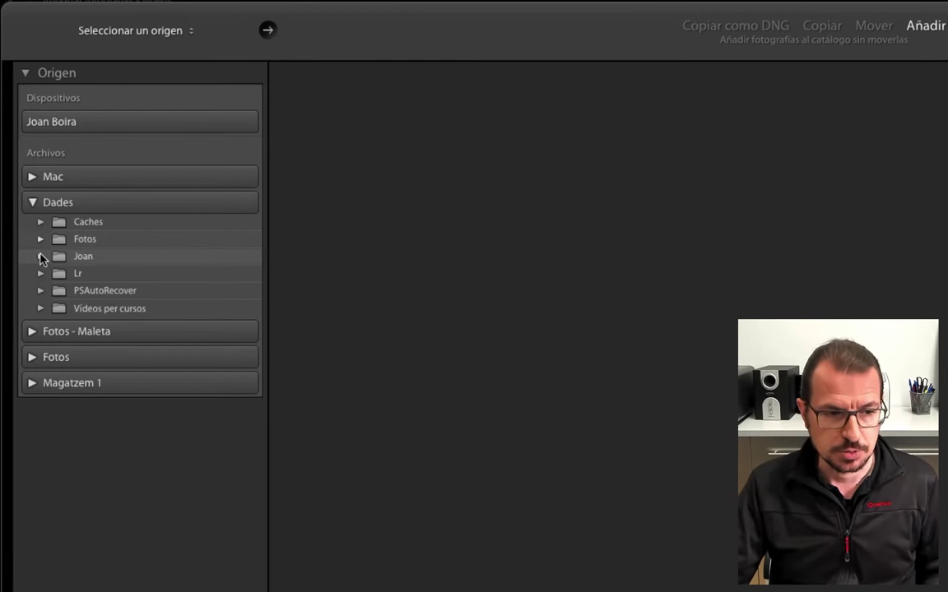
click(40, 241)
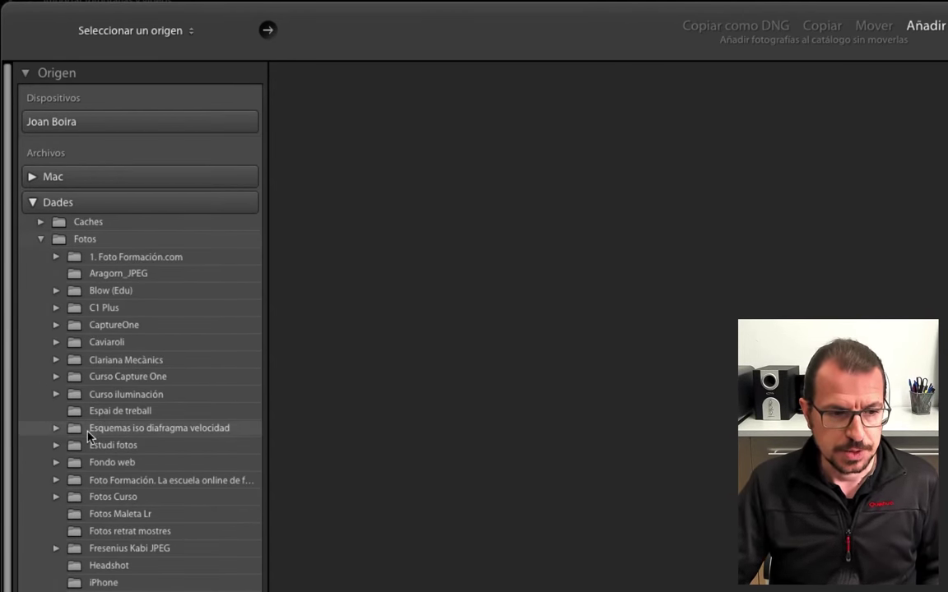
click(82, 498)
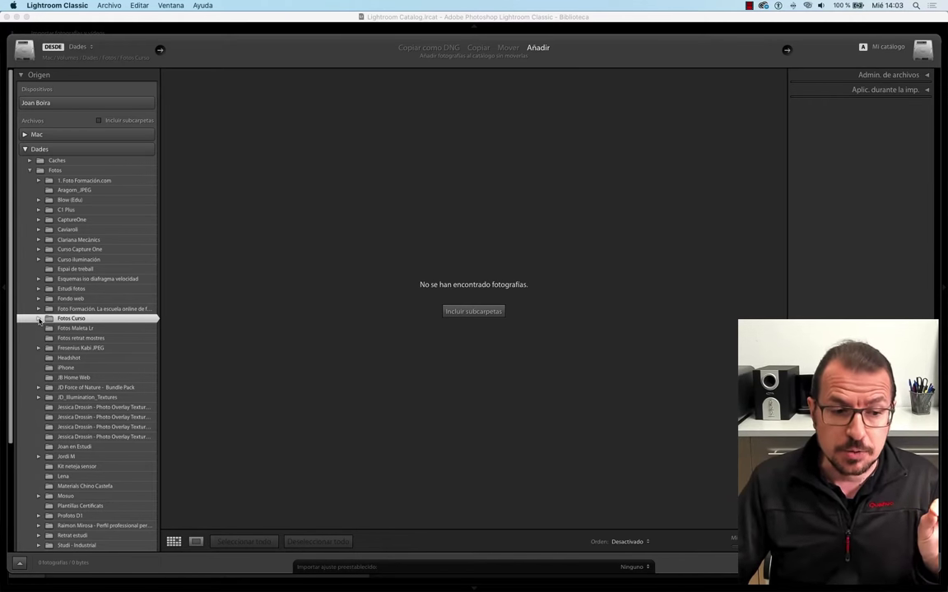
Expand Fotos Curso and enable Incluir subcarpetas so all 103 photos are listed.
click(37, 319)
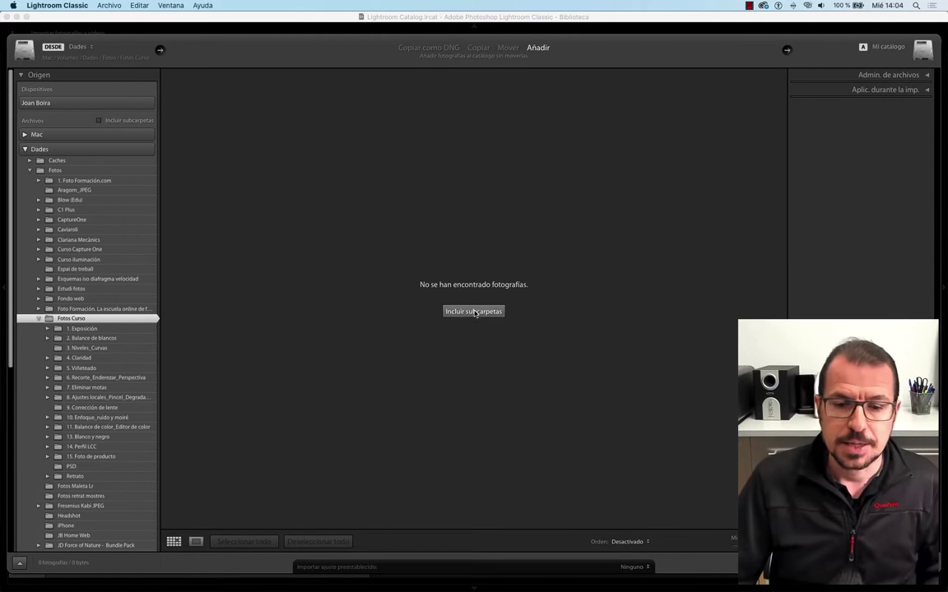
click(469, 313)
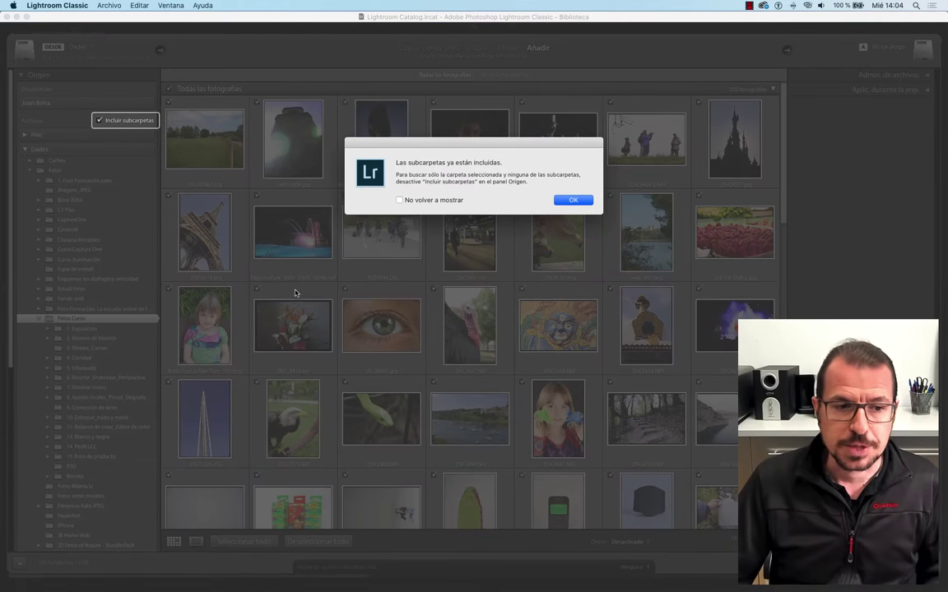
click(573, 202)
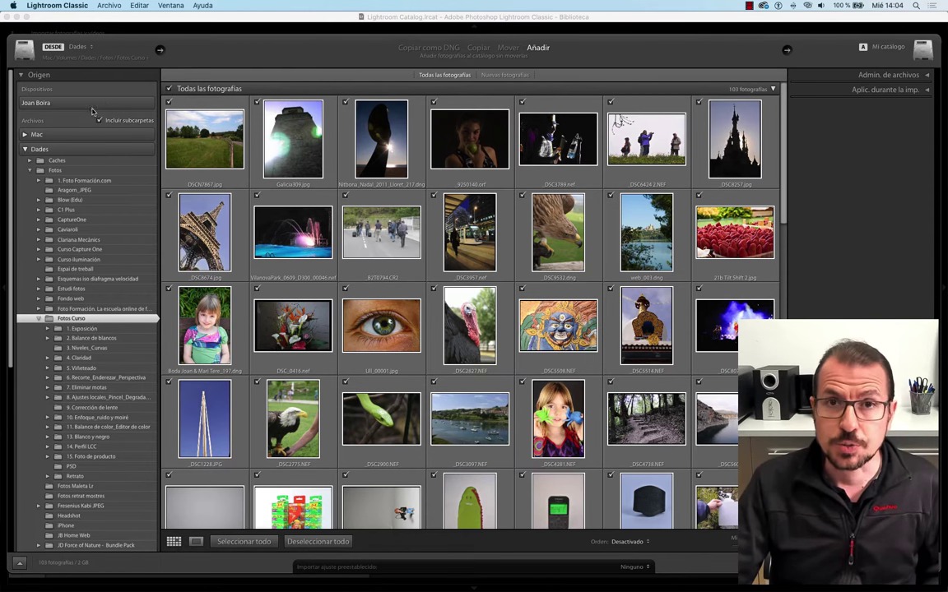
click(100, 121)
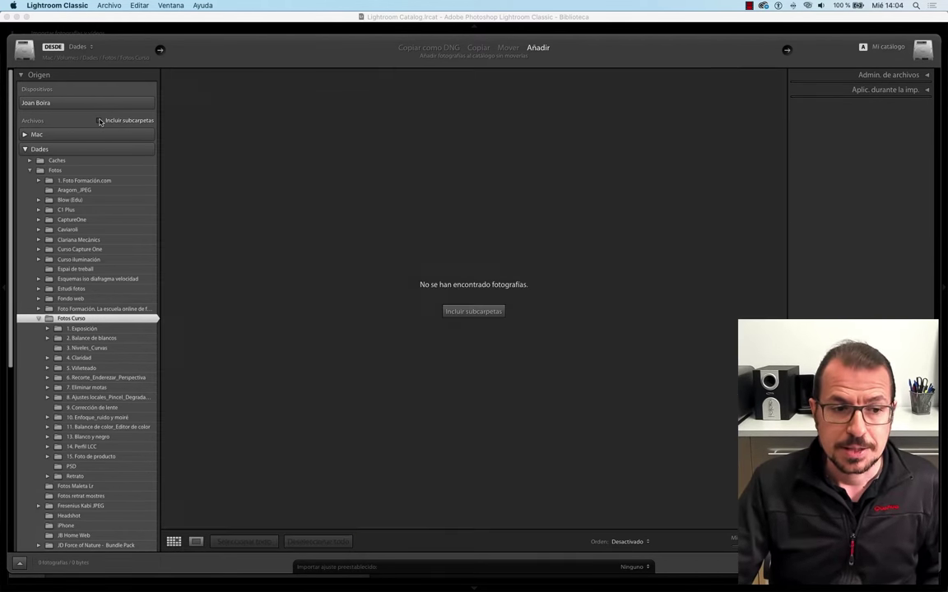
click(100, 121)
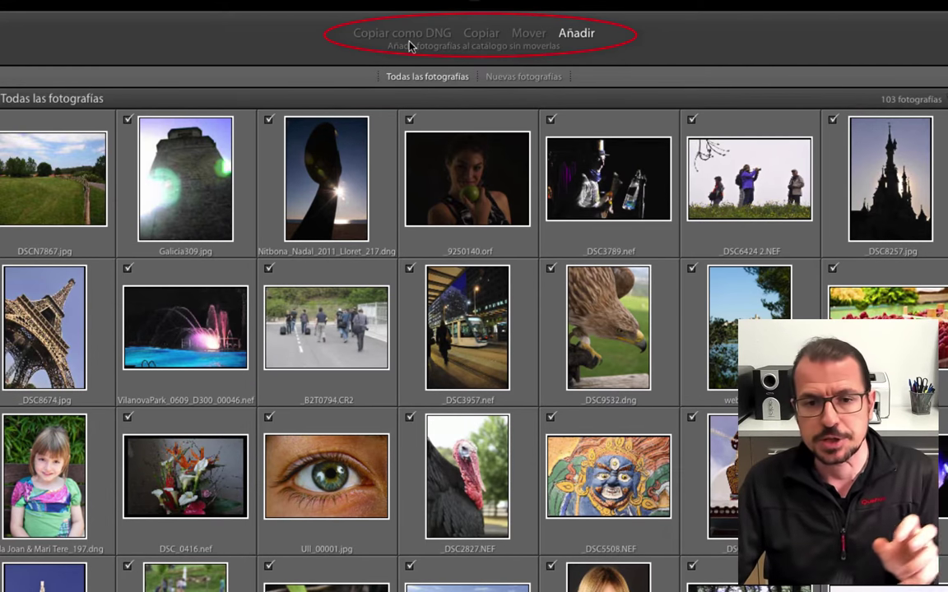
Set the import mode to Copiar.
click(483, 39)
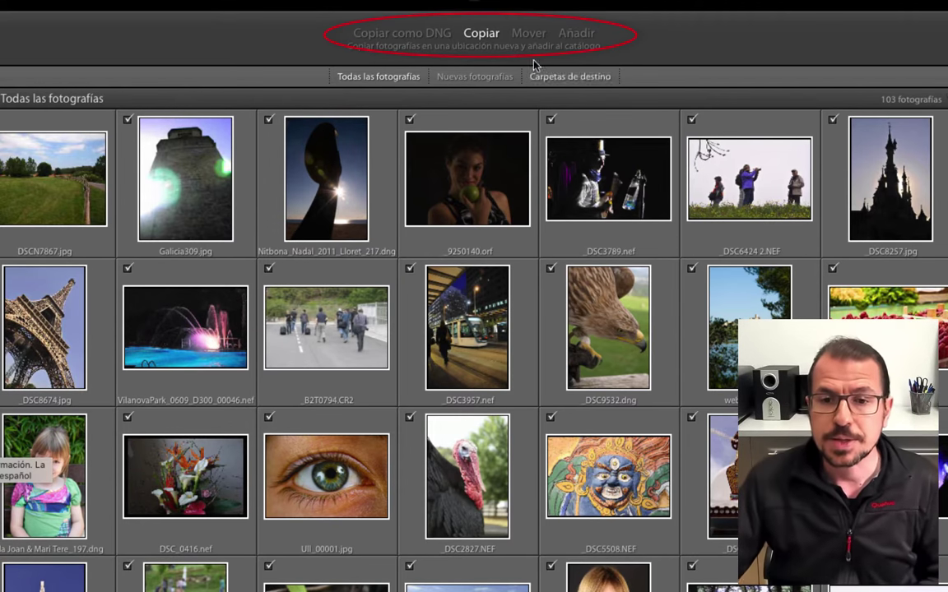
Switch the import mode to Mover, showing the destination options.
click(528, 34)
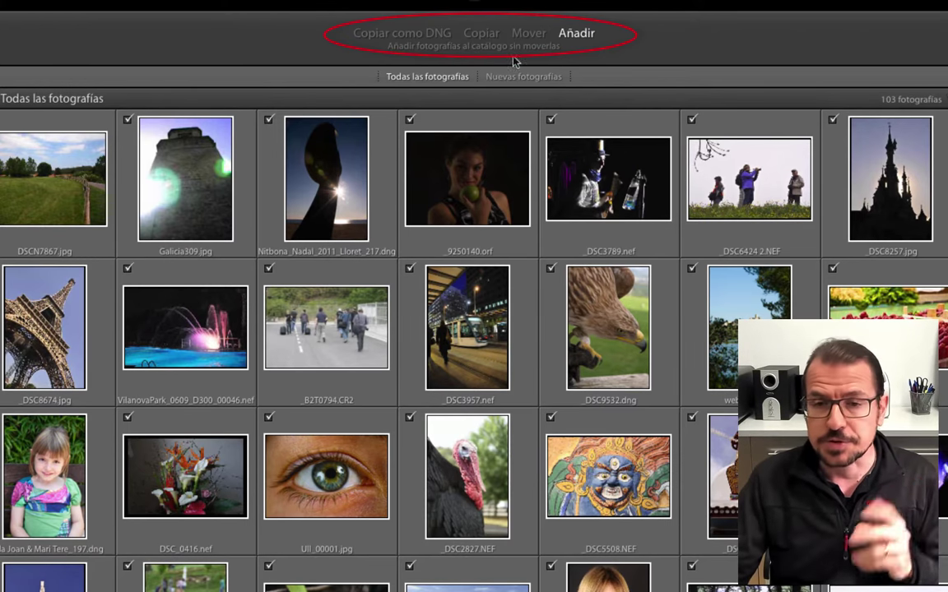
click(528, 33)
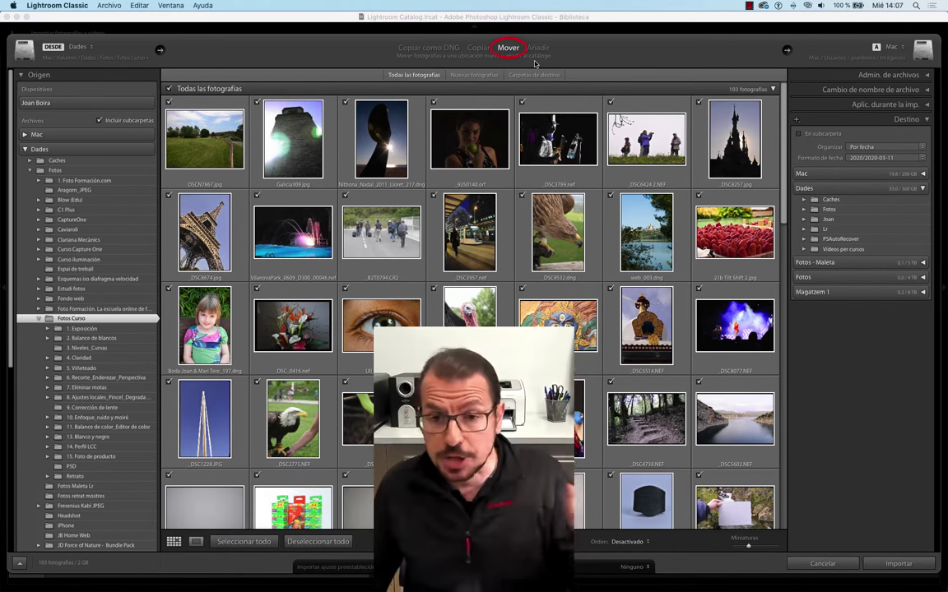
Turn off 'Make a Second Copy To' in File Handling and expand File Renaming.
click(897, 74)
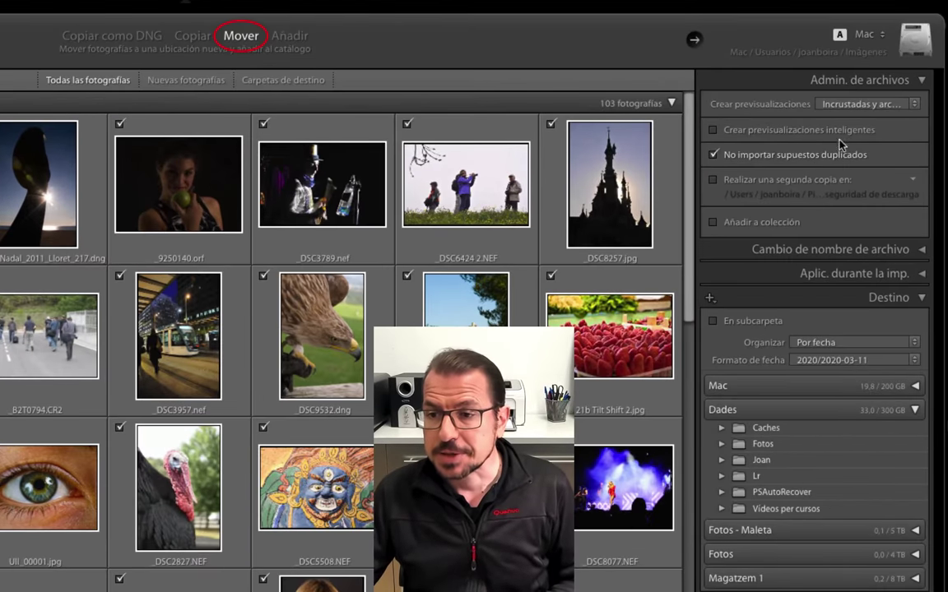
click(914, 104)
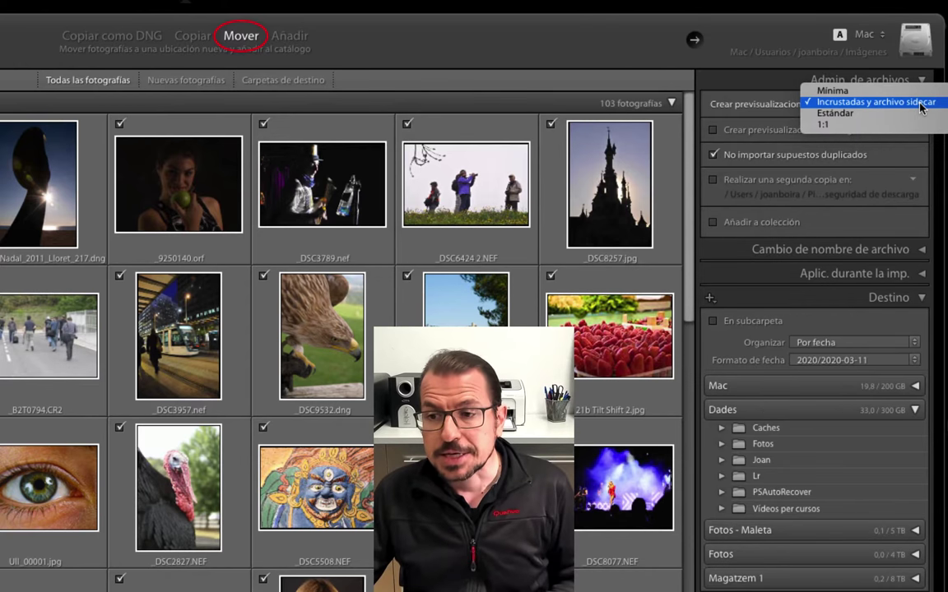
click(874, 105)
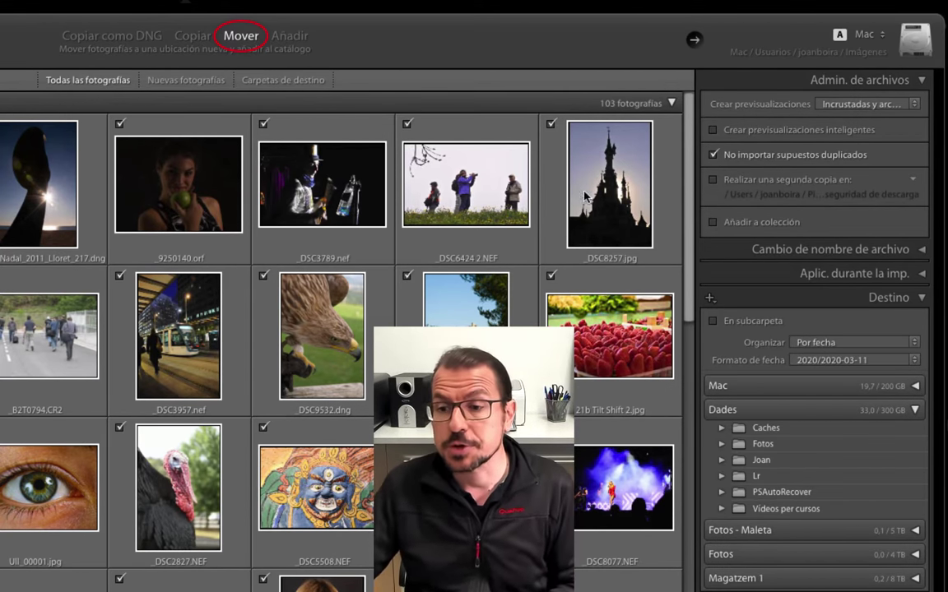
click(713, 180)
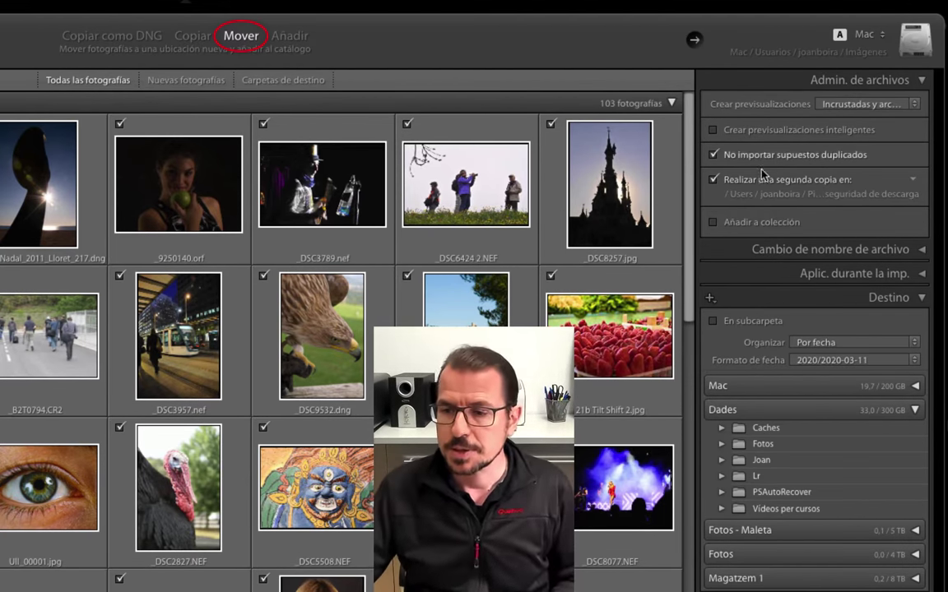
click(713, 179)
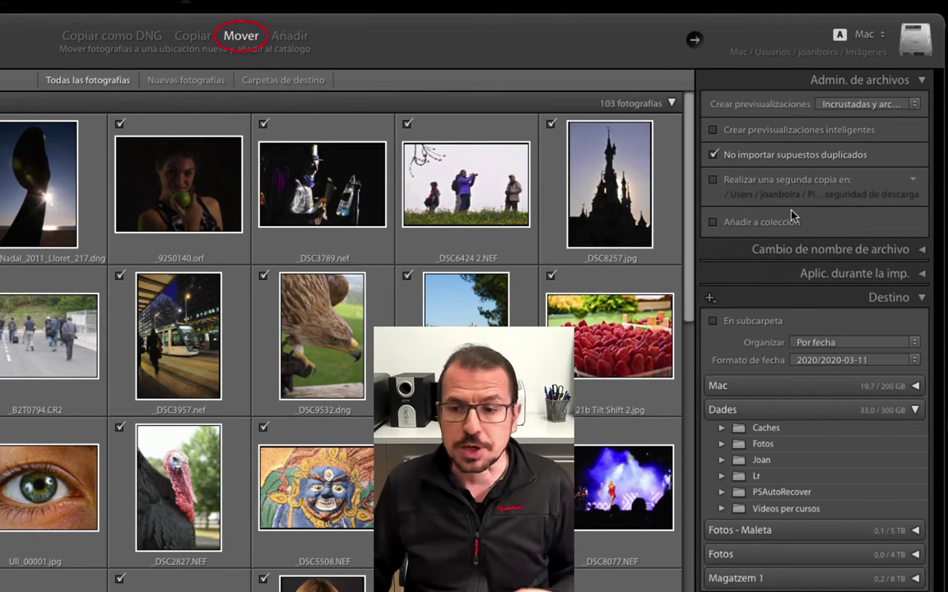
click(918, 249)
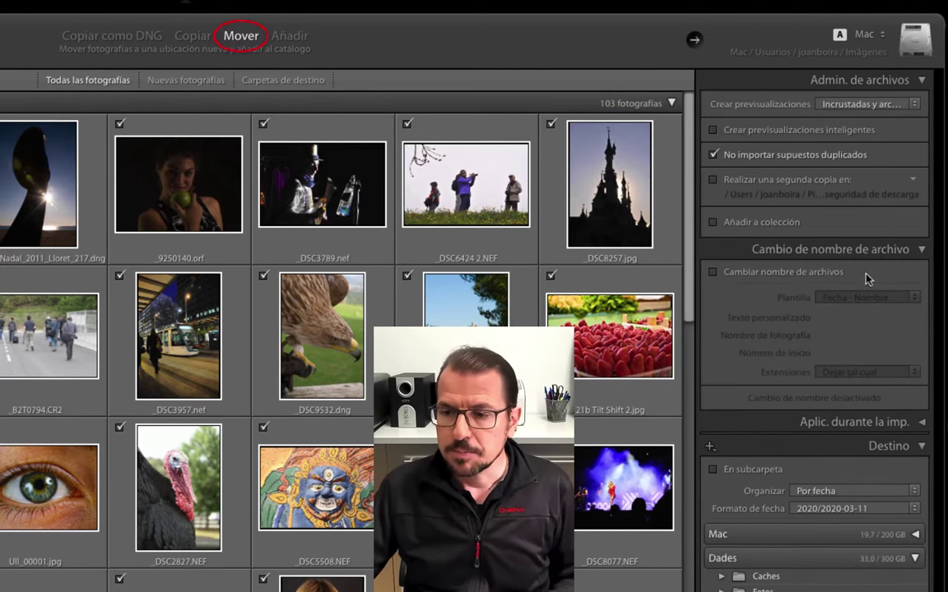
Expand Apply During Import, showing develop settings and metadata set to Ninguno.
click(923, 422)
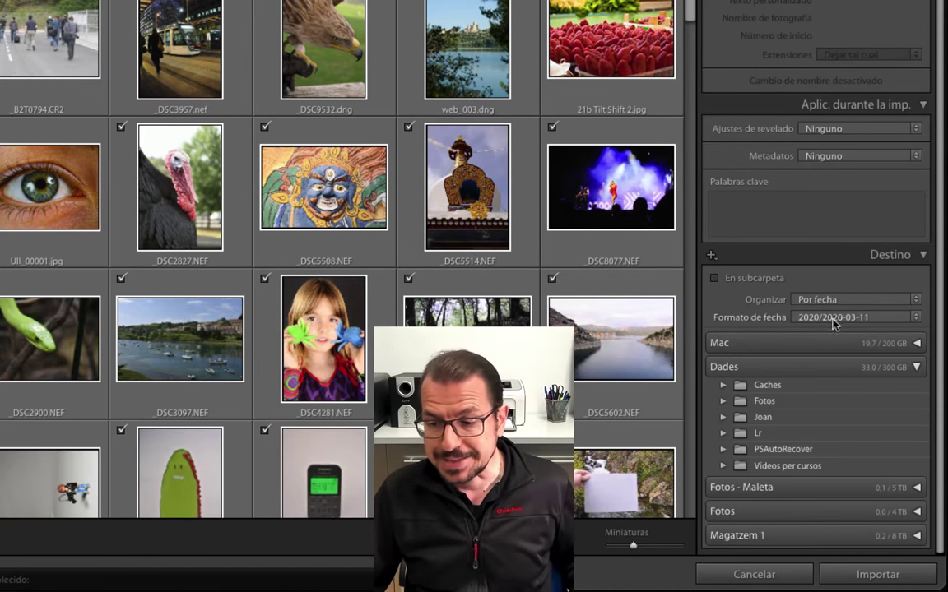
Set the Destination's Organize option to 'En una carpeta' (into one folder).
scroll(790, 329, down, 1)
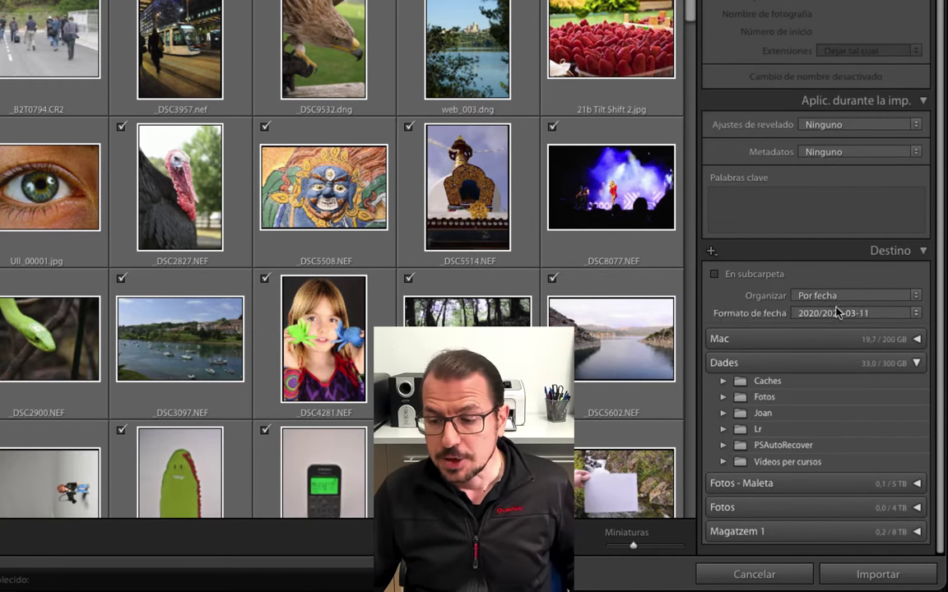
scroll(778, 311, up, 1)
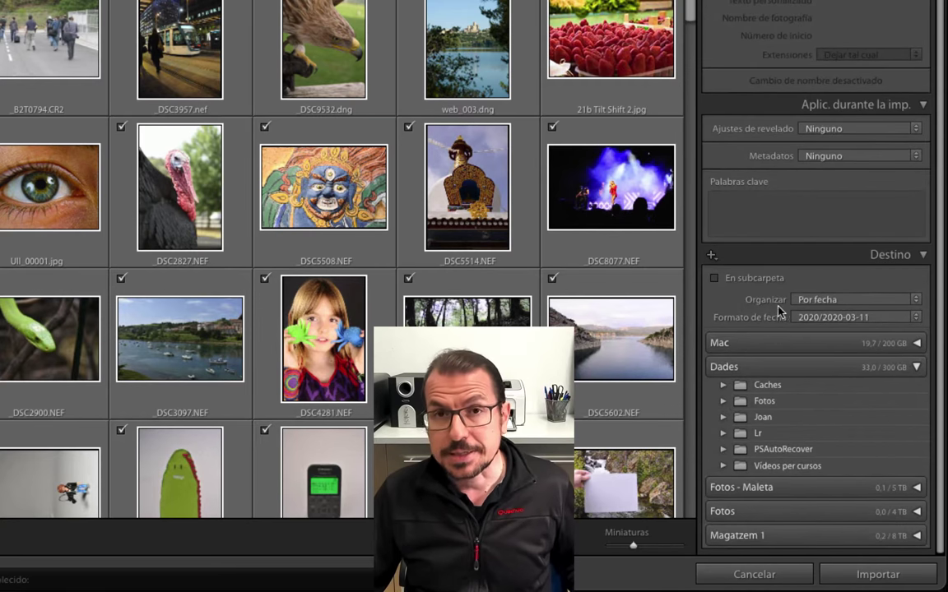
click(839, 303)
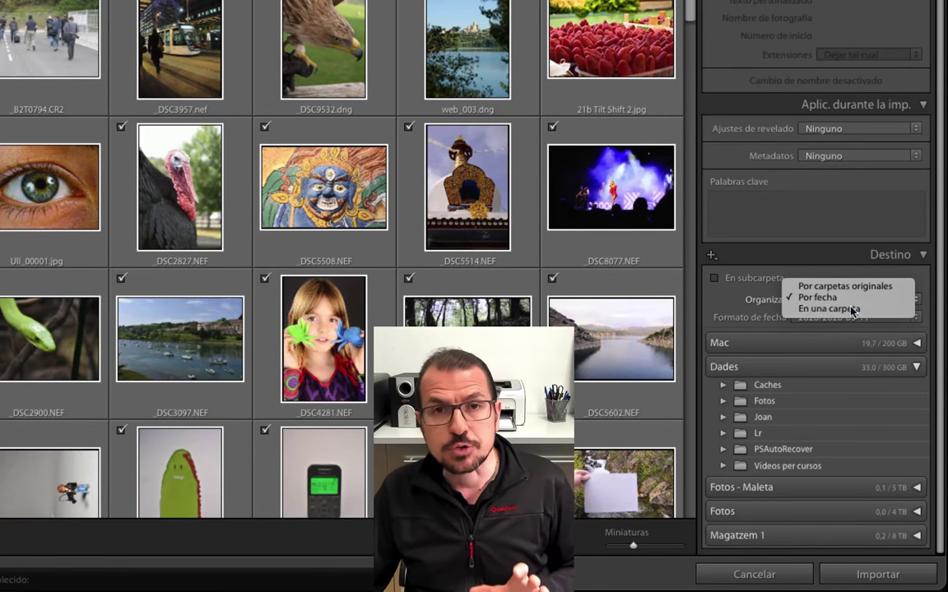
click(852, 308)
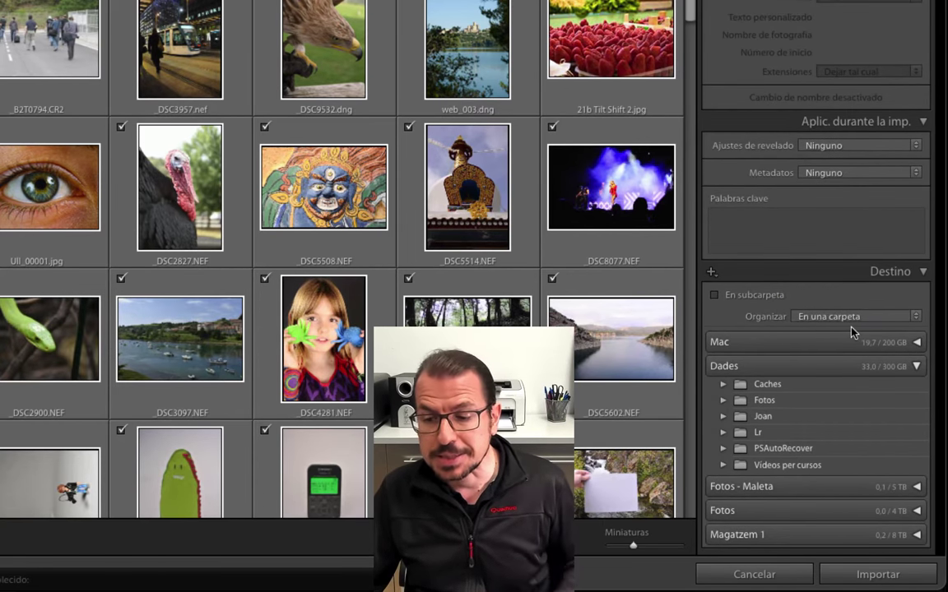
scroll(843, 337, down, 1)
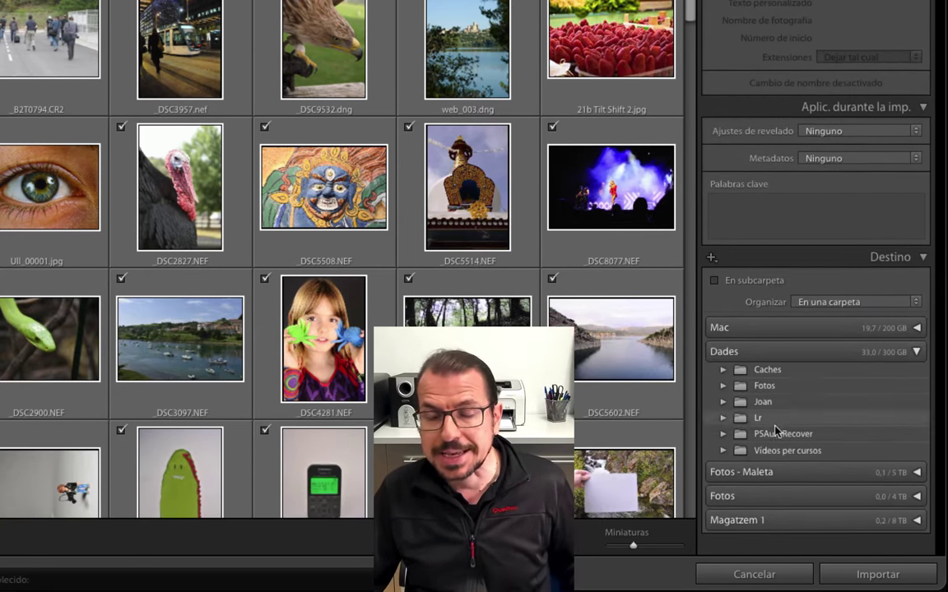
click(898, 316)
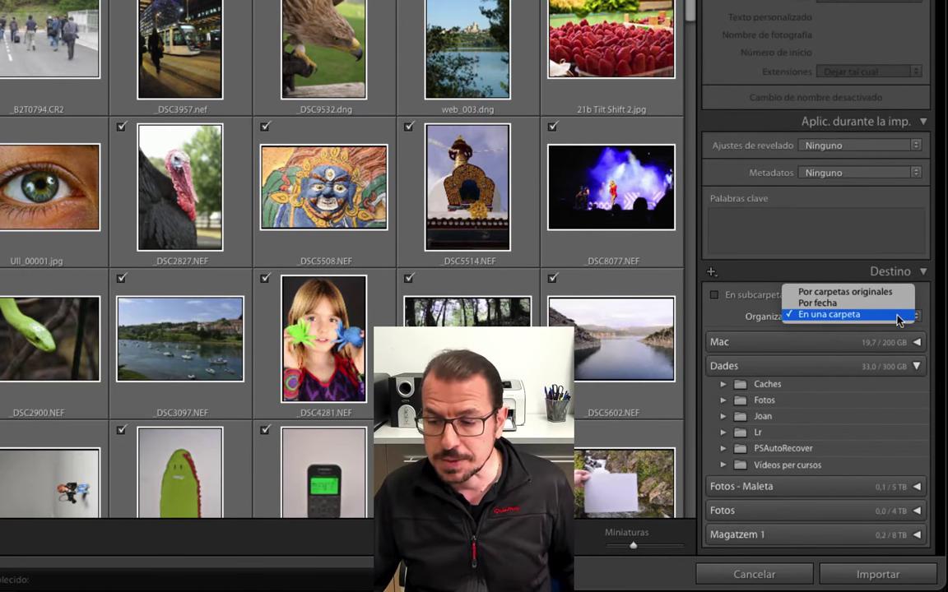
click(890, 292)
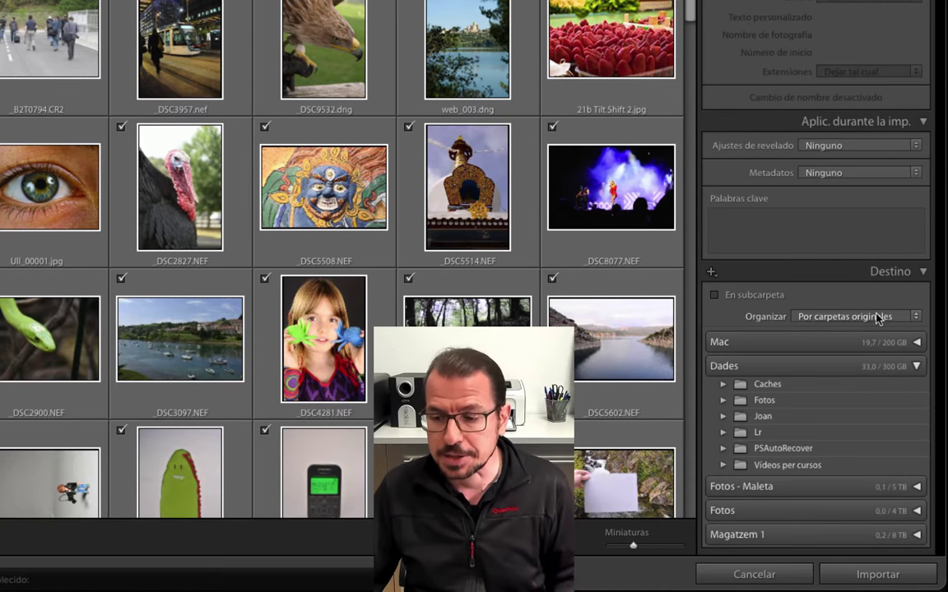
click(877, 317)
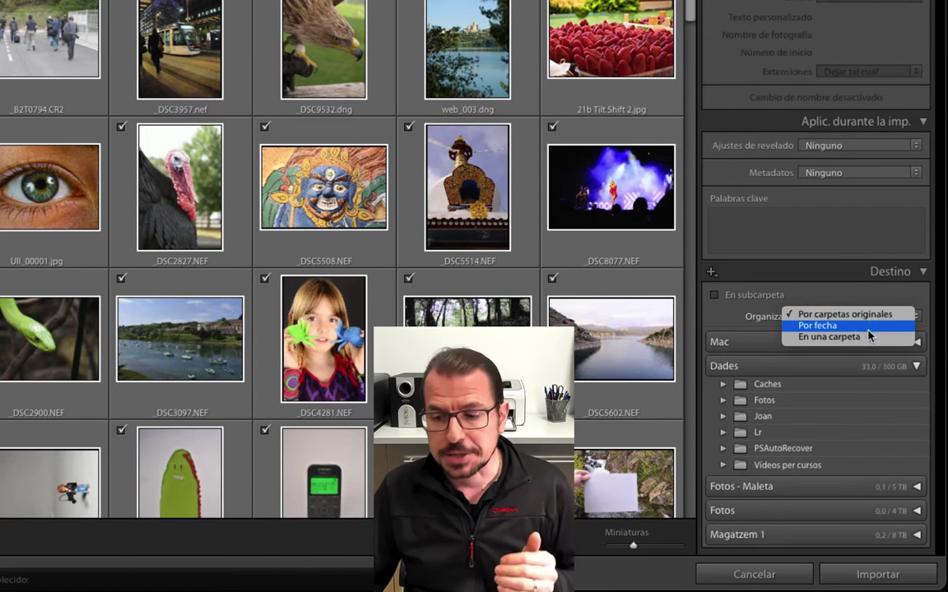
click(868, 341)
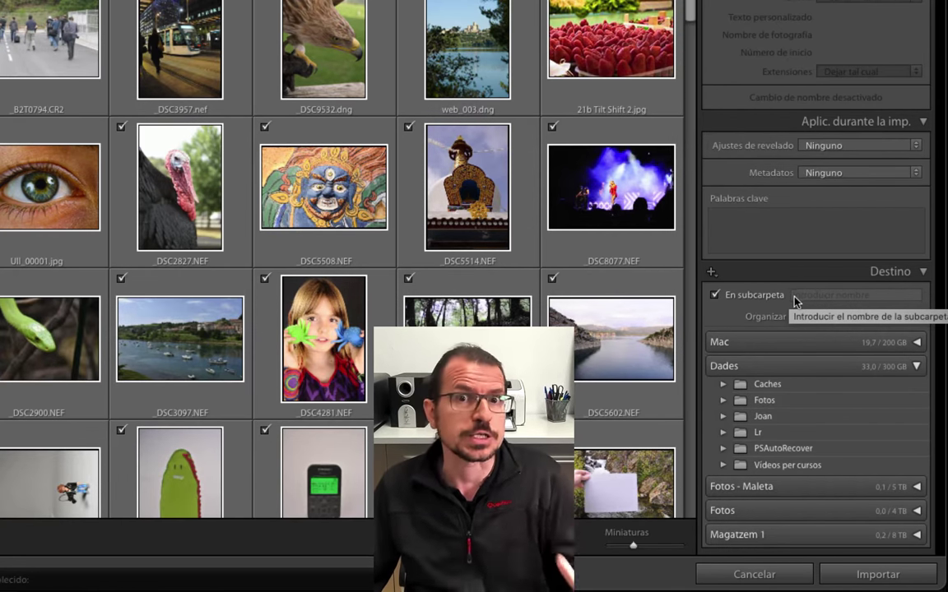
Turn off Into Subfolder and select Fotos on Dades as the destination folder.
click(714, 294)
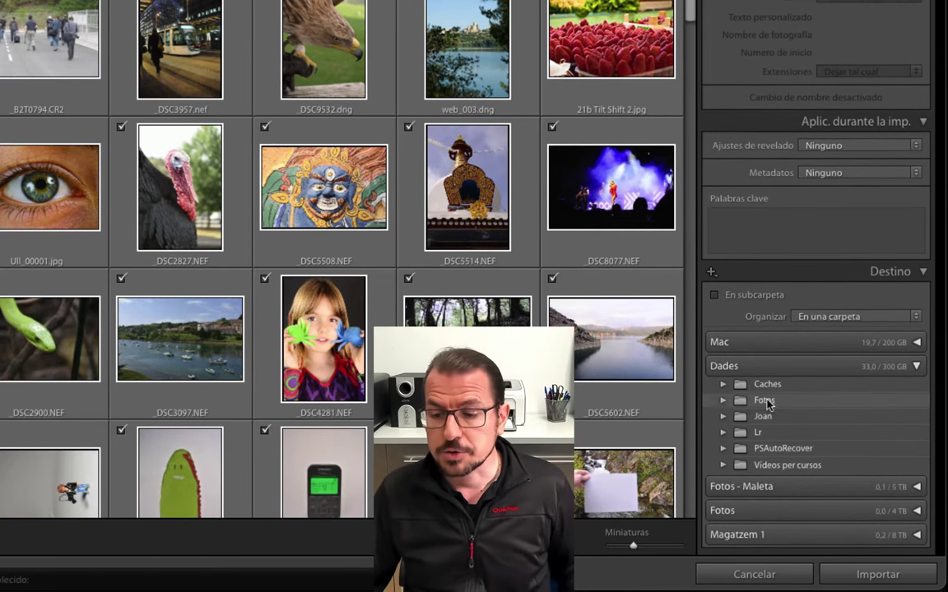
click(723, 399)
click(785, 403)
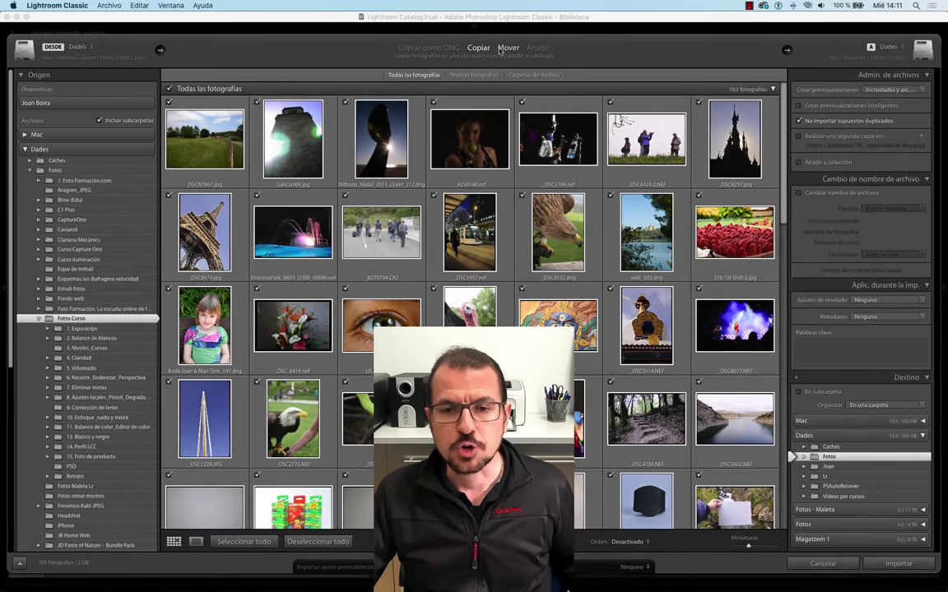
click(506, 48)
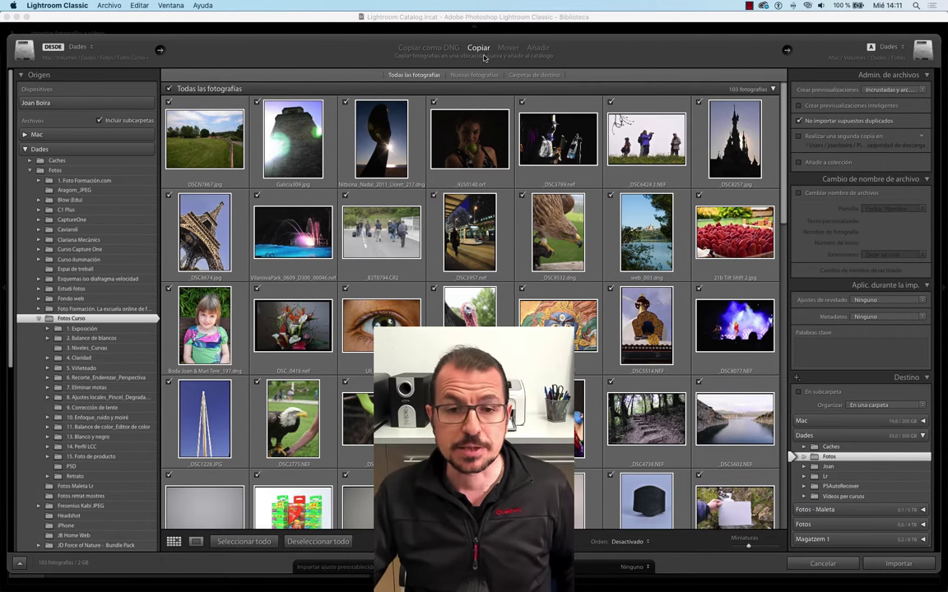
click(507, 49)
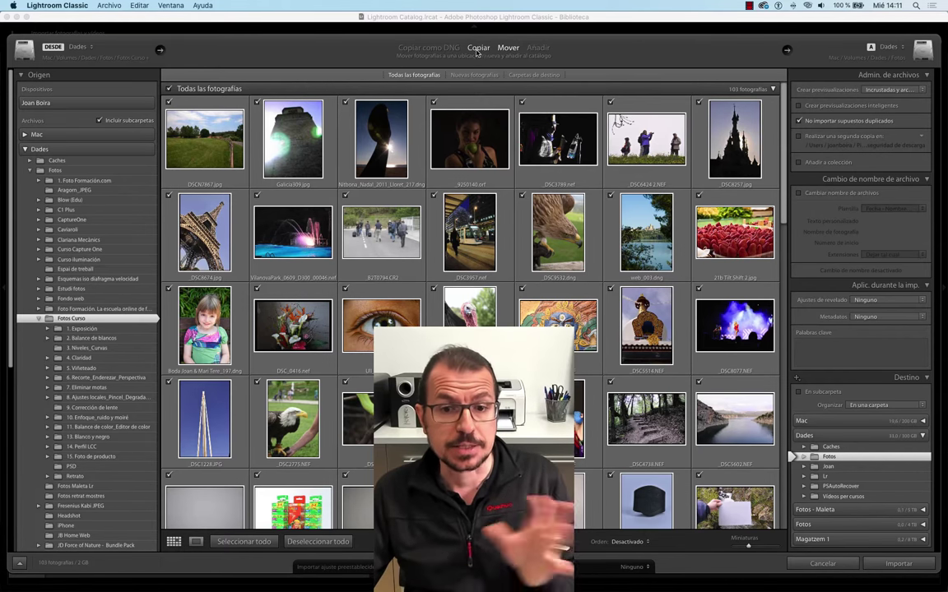
click(480, 49)
click(538, 49)
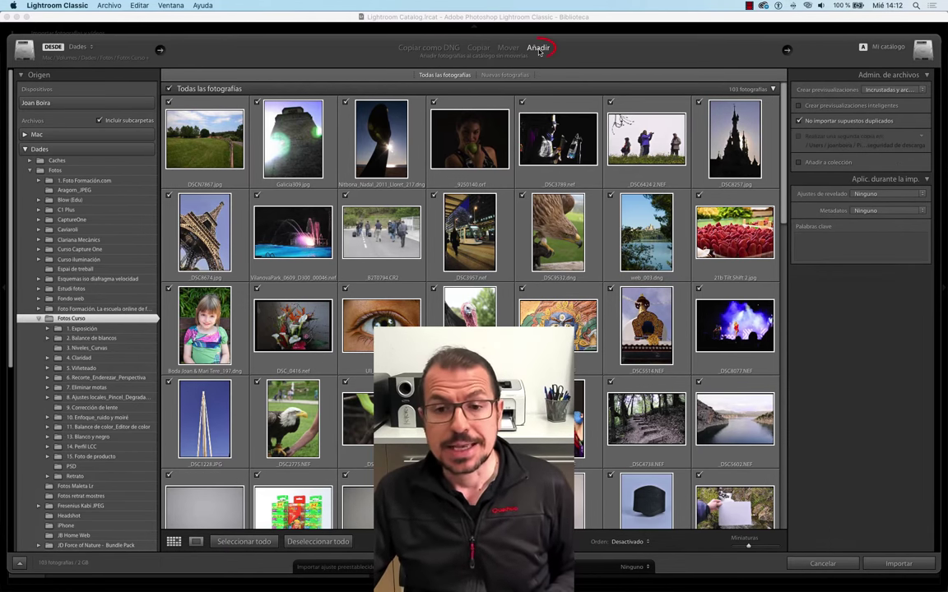
click(508, 49)
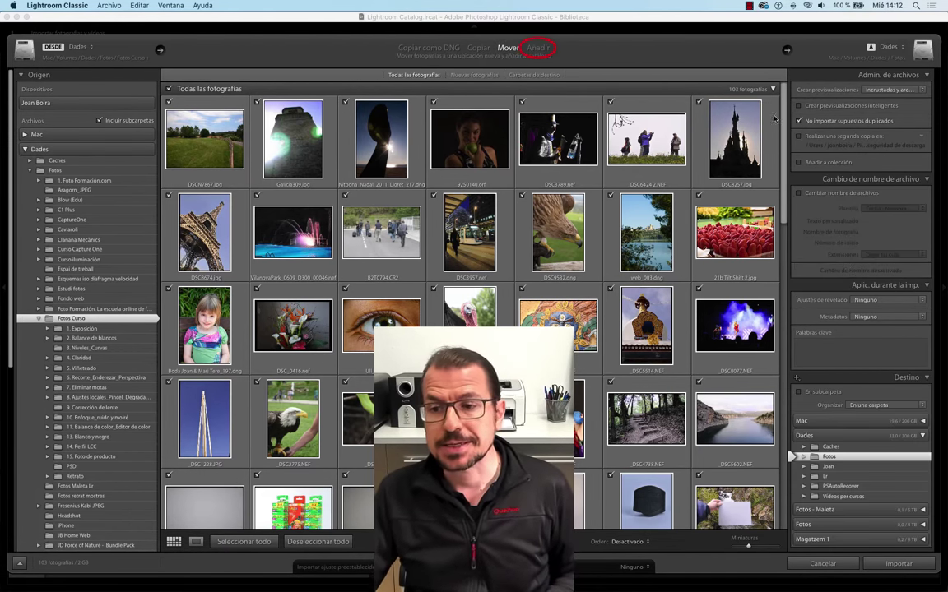
click(538, 49)
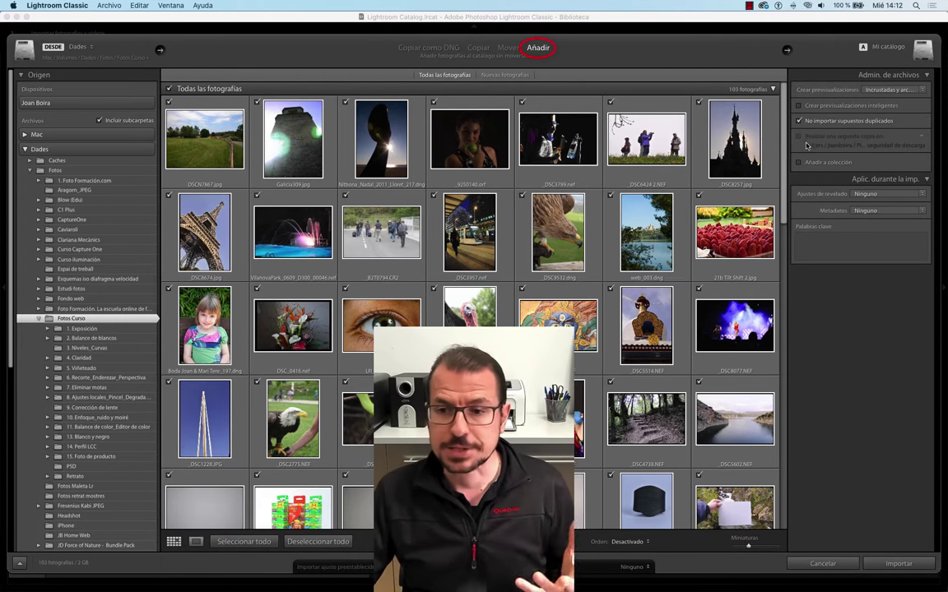
click(507, 48)
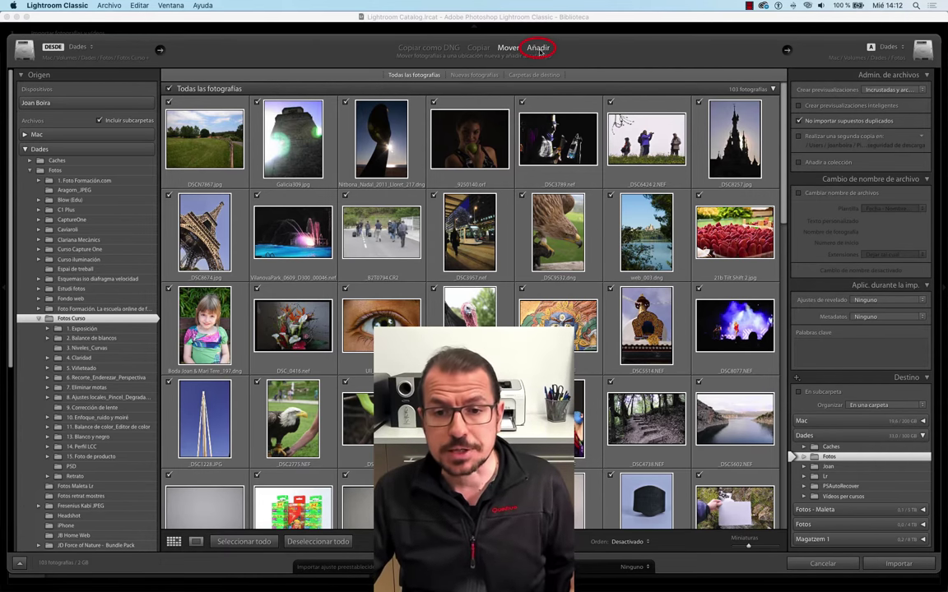
click(539, 49)
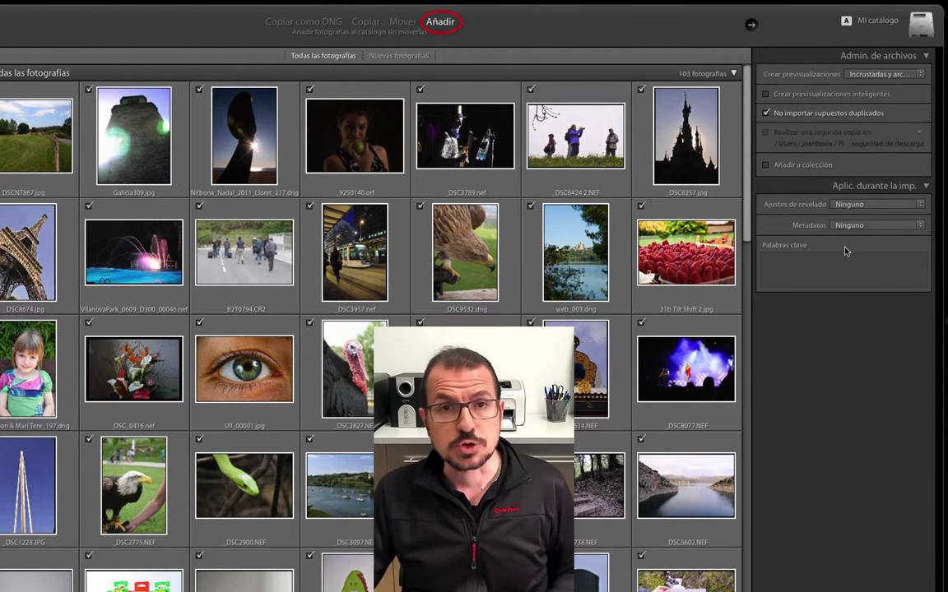
Choose 1:1 in the Build Previews dropdown of File Handling.
click(880, 74)
click(860, 79)
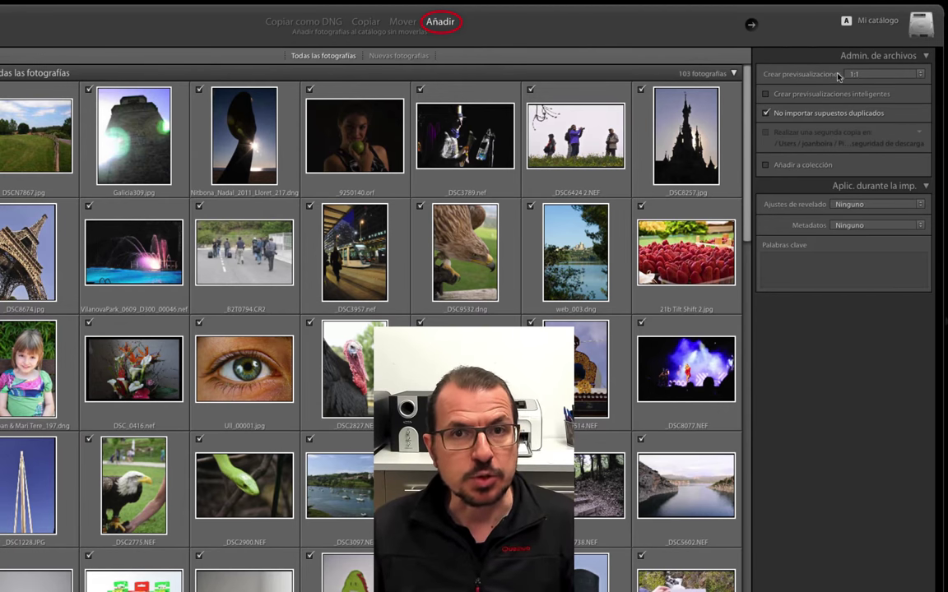
click(847, 74)
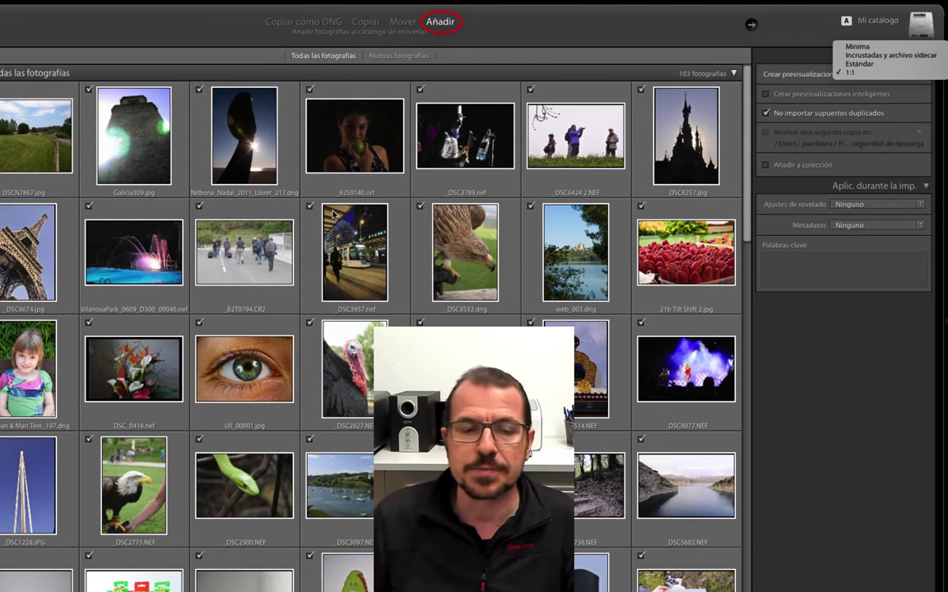
Close the Build Previews dropdown, keeping 1:1 selected.
click(333, 213)
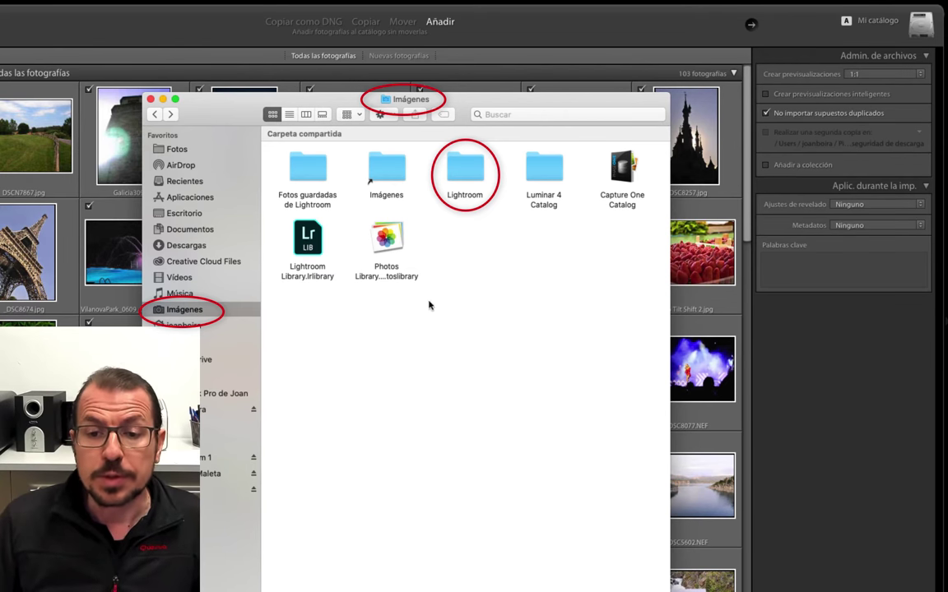
Open the Lightroom folder in Finder and list its catalog and previews files with sizes.
double_click(462, 167)
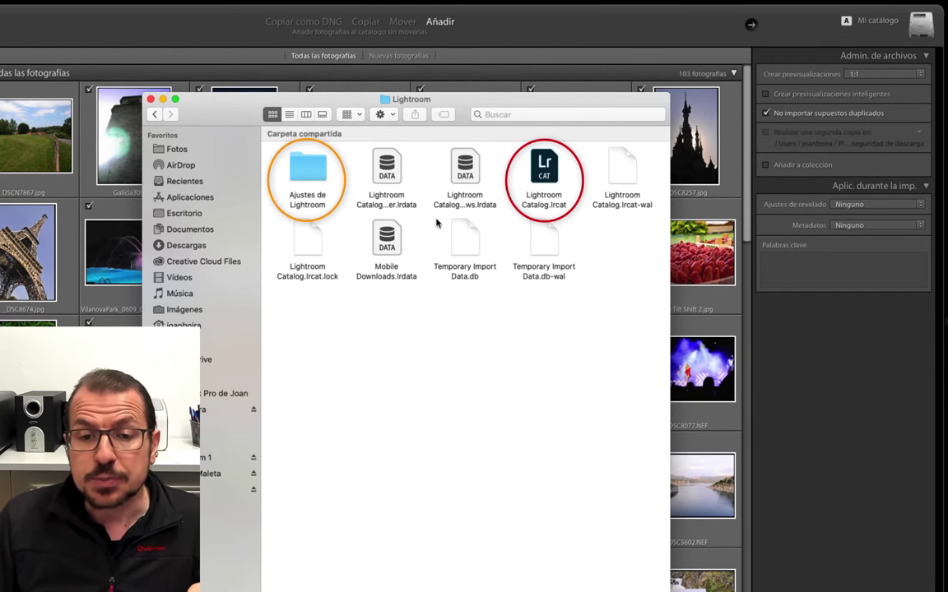
click(289, 114)
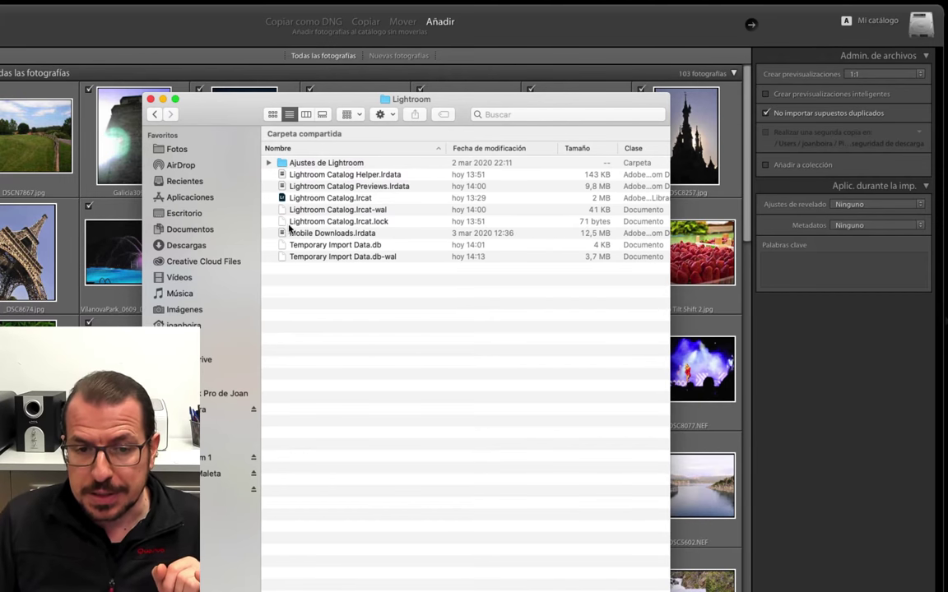
List the Lightroom folder's files, select Lightroom Catalog.lrcat, then list the Fotos Maleta Lr folder's files.
click(272, 114)
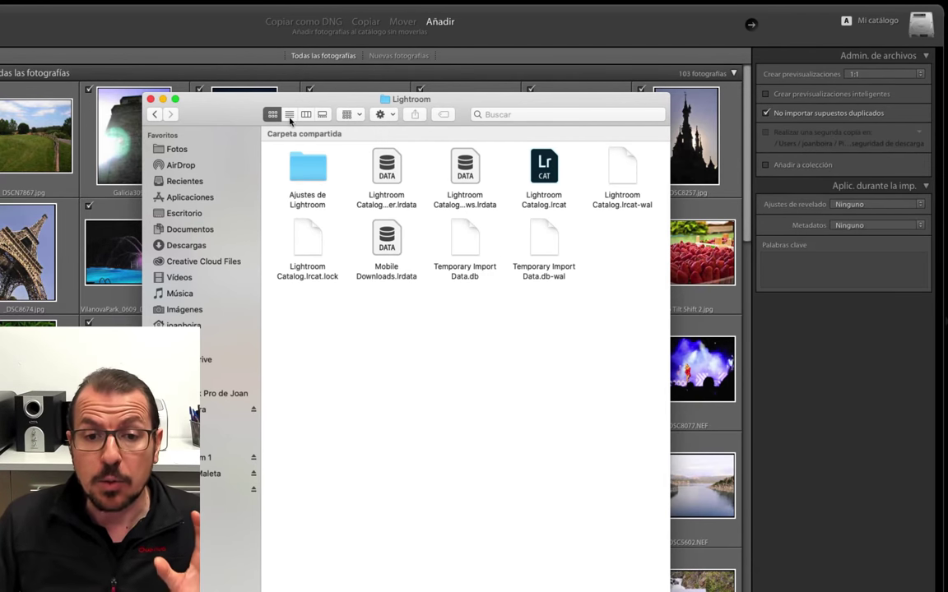
click(288, 114)
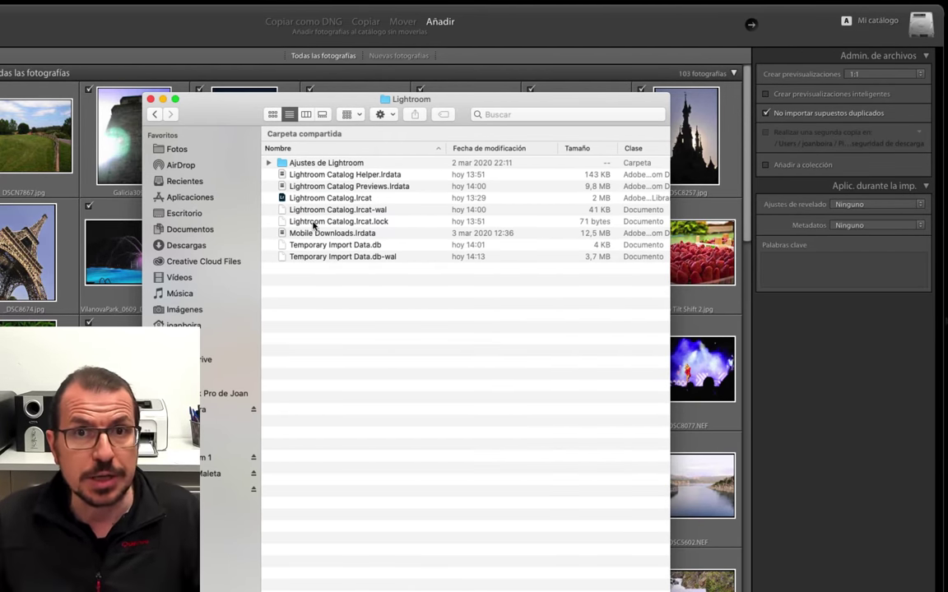
click(367, 199)
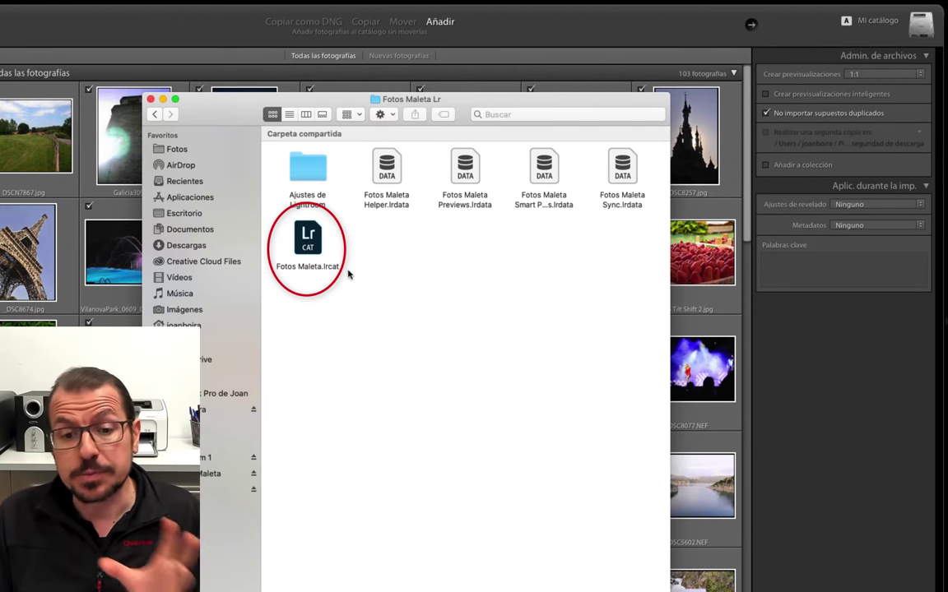
click(289, 114)
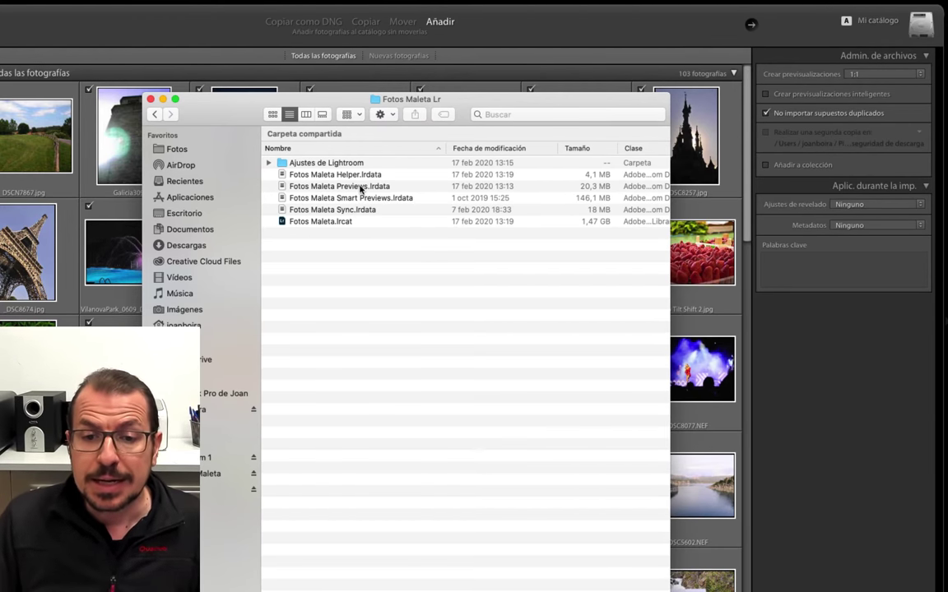
Check the sizes of Fotos Maleta Previews.lrdata (7,68 GB), Smart Previews.lrdata and Fotos Maleta.lrcat.
click(366, 188)
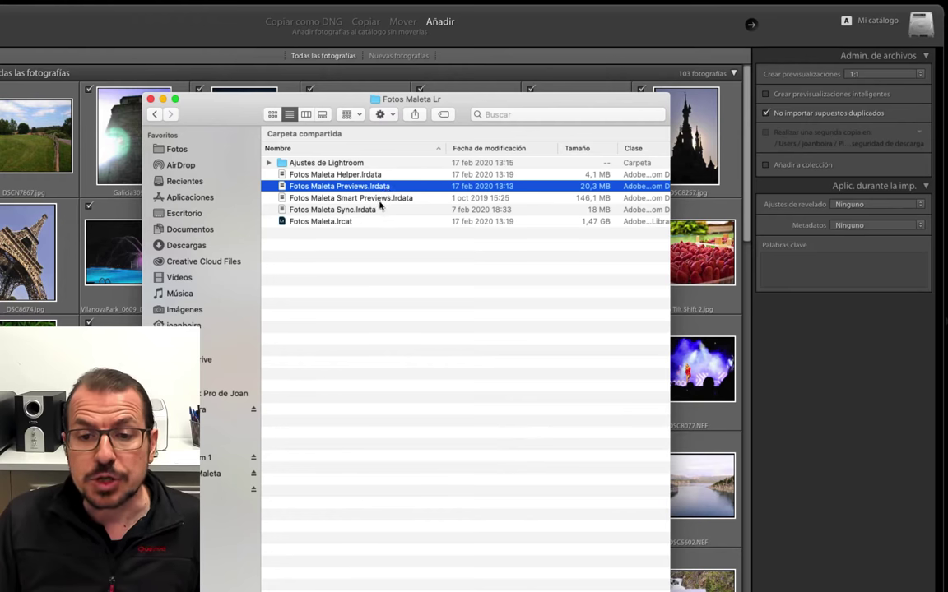
click(379, 202)
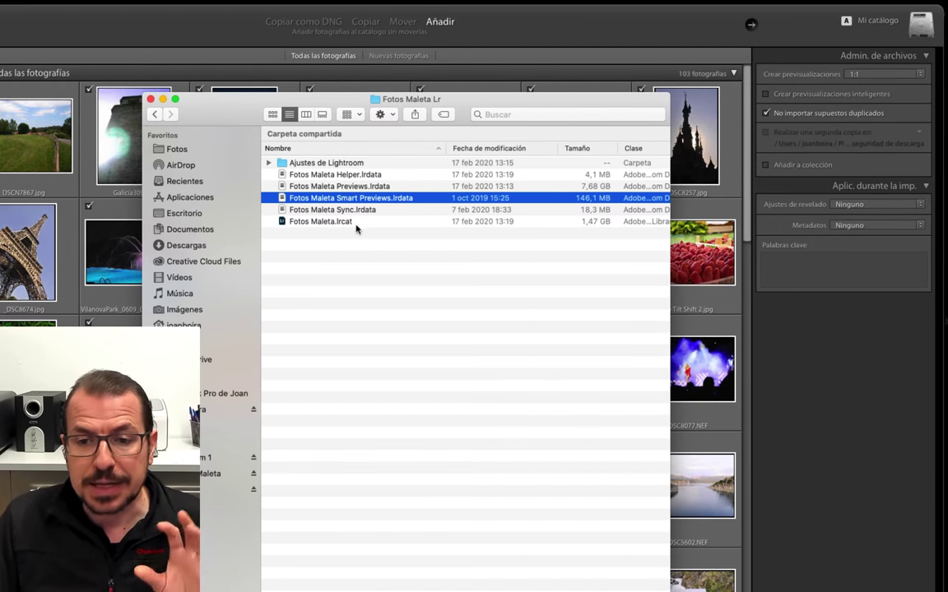
click(589, 221)
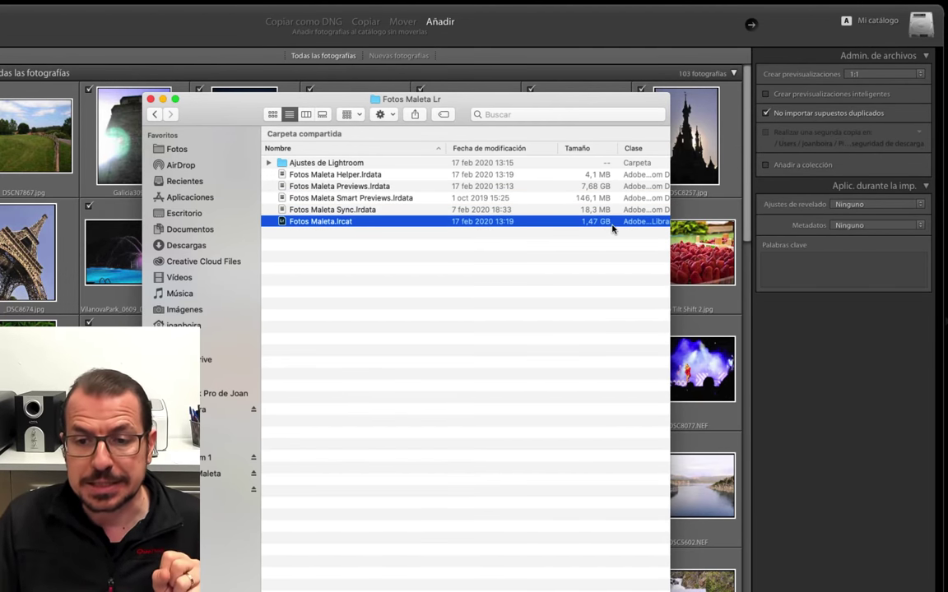
click(567, 188)
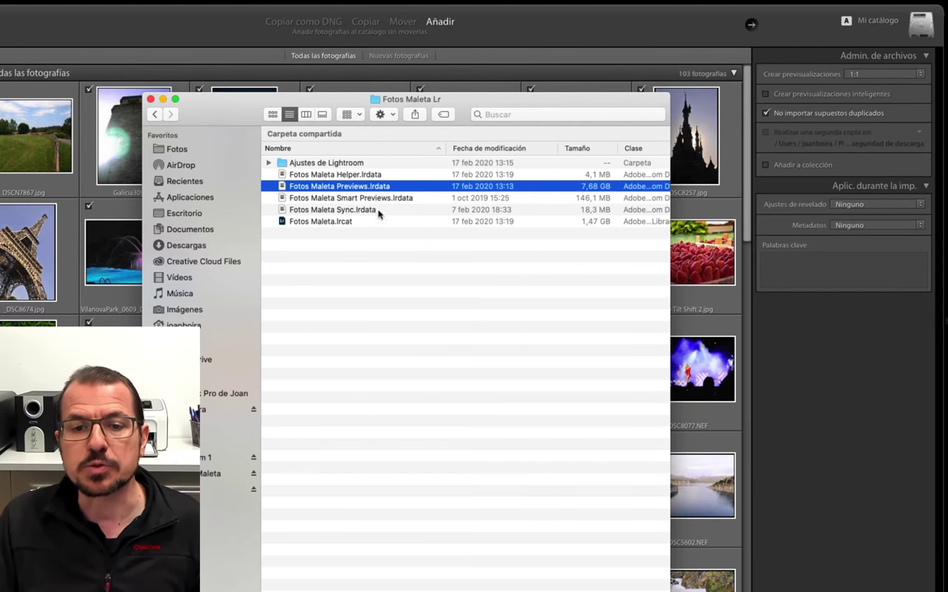
click(317, 221)
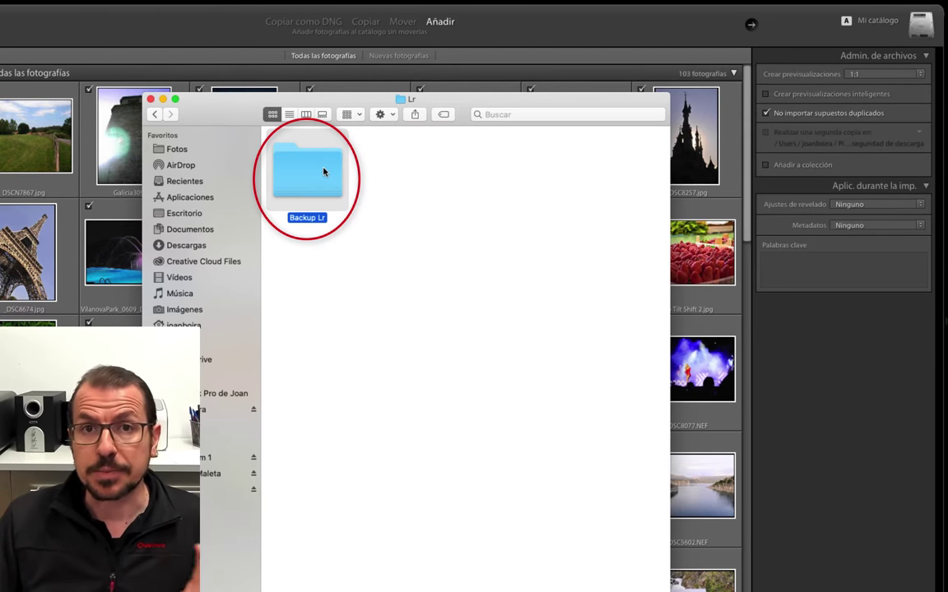
double_click(320, 175)
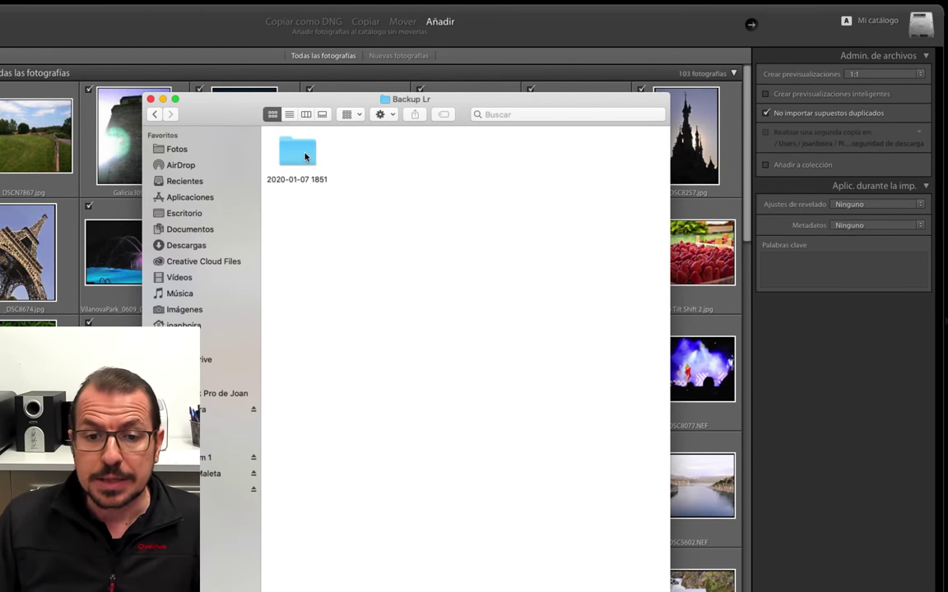
double_click(319, 177)
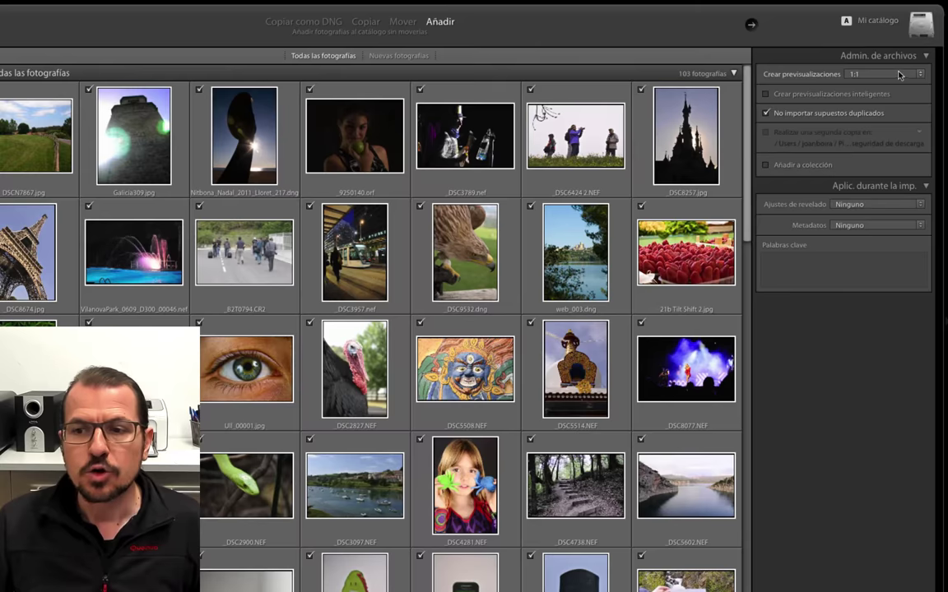
click(900, 74)
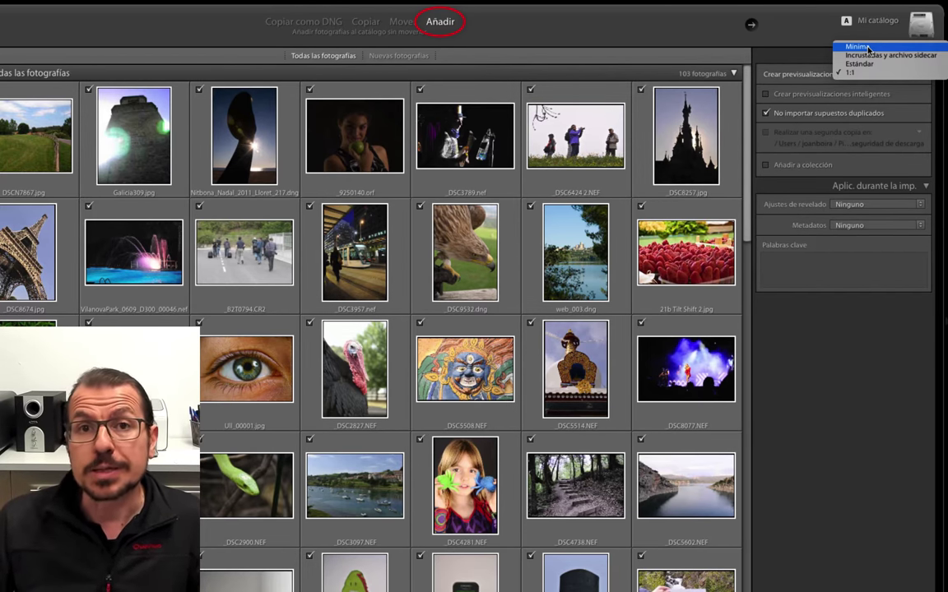
Change the import's Crear previsualizaciones setting from Mínima to Estándar.
click(867, 48)
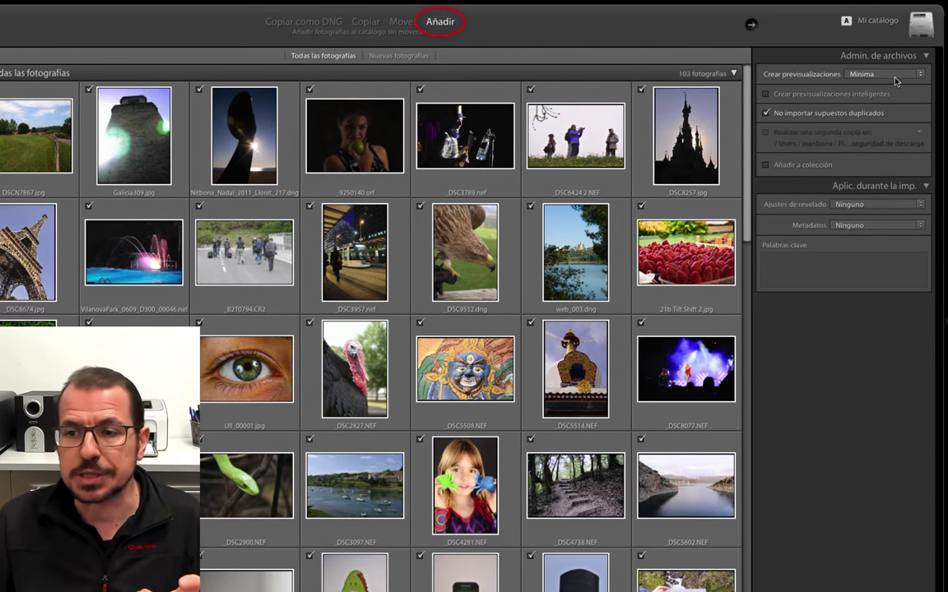
click(891, 78)
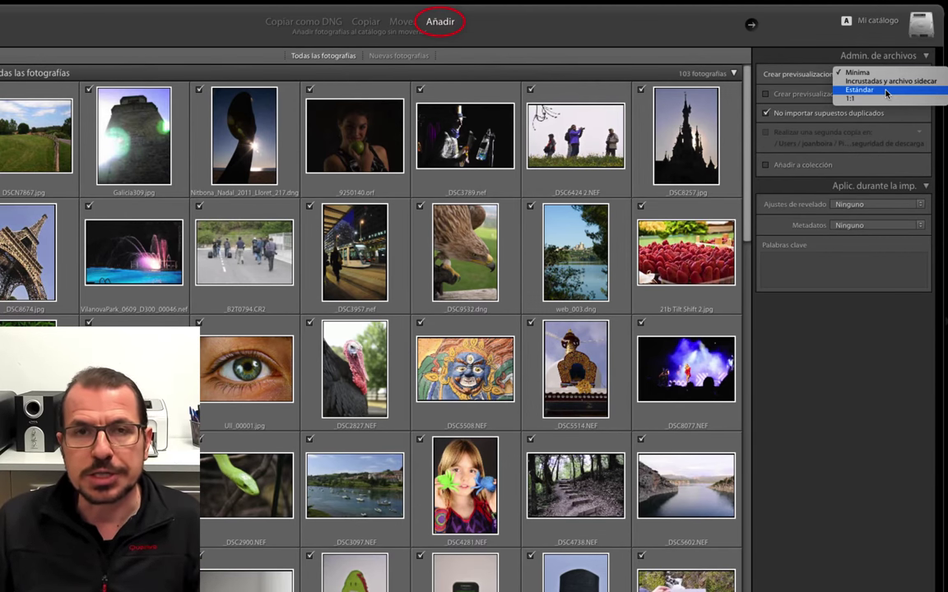
click(886, 91)
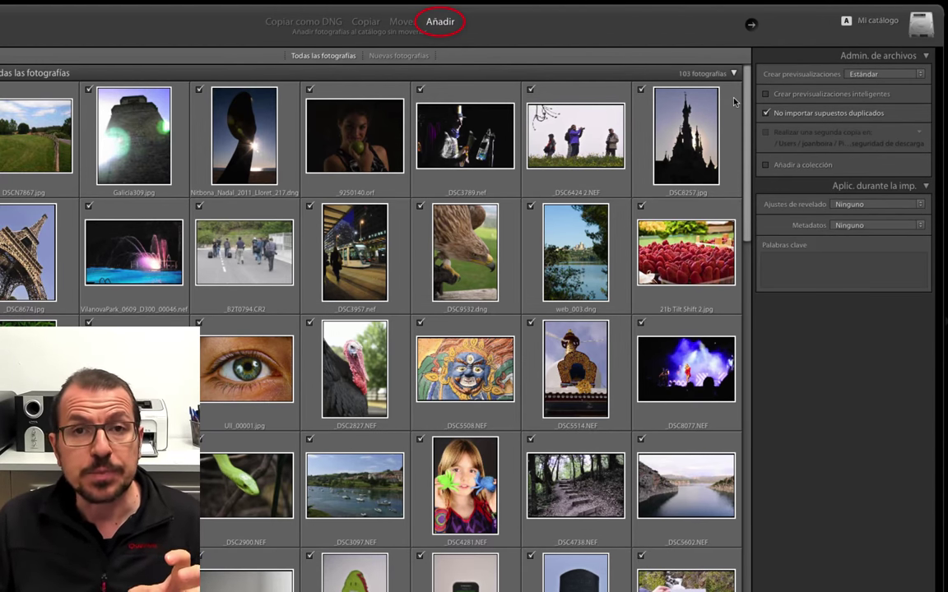
click(879, 74)
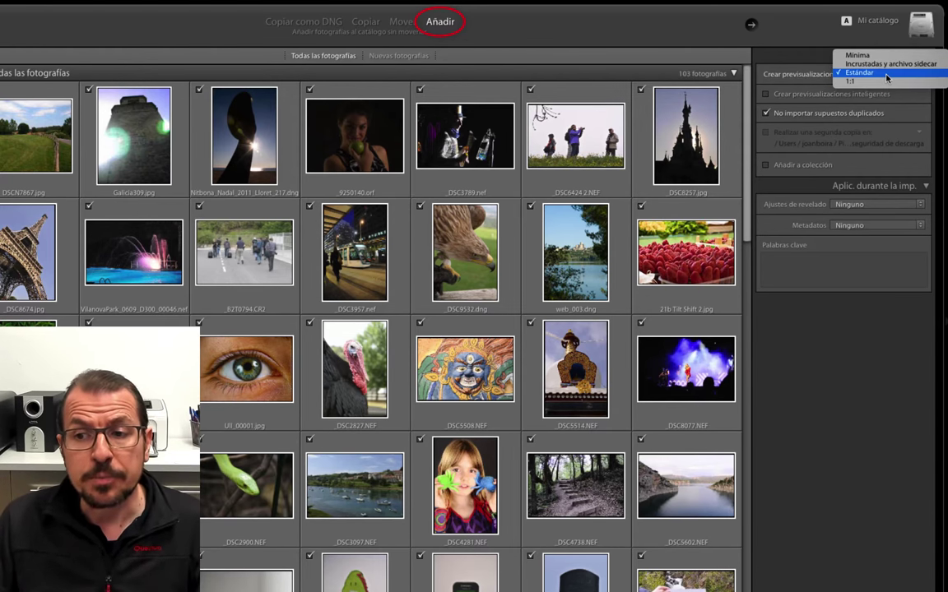
click(878, 72)
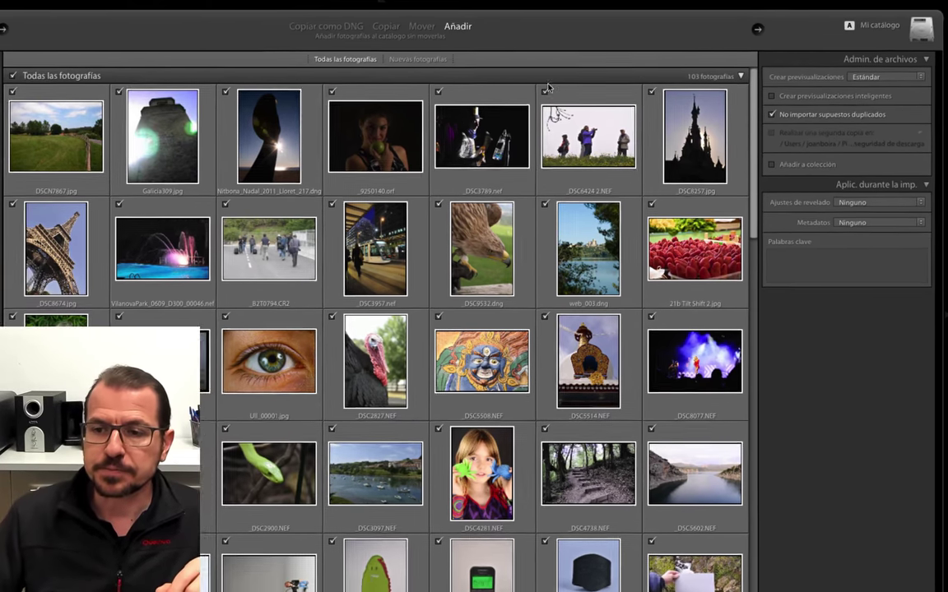
Keep Estándar import previews, then cancel the import and return to the Library grid.
click(878, 89)
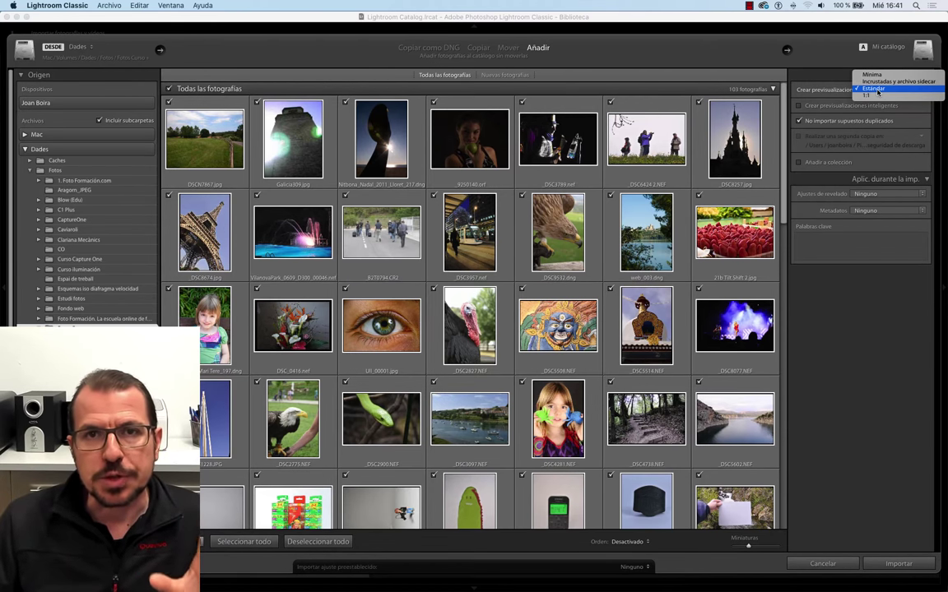
click(873, 89)
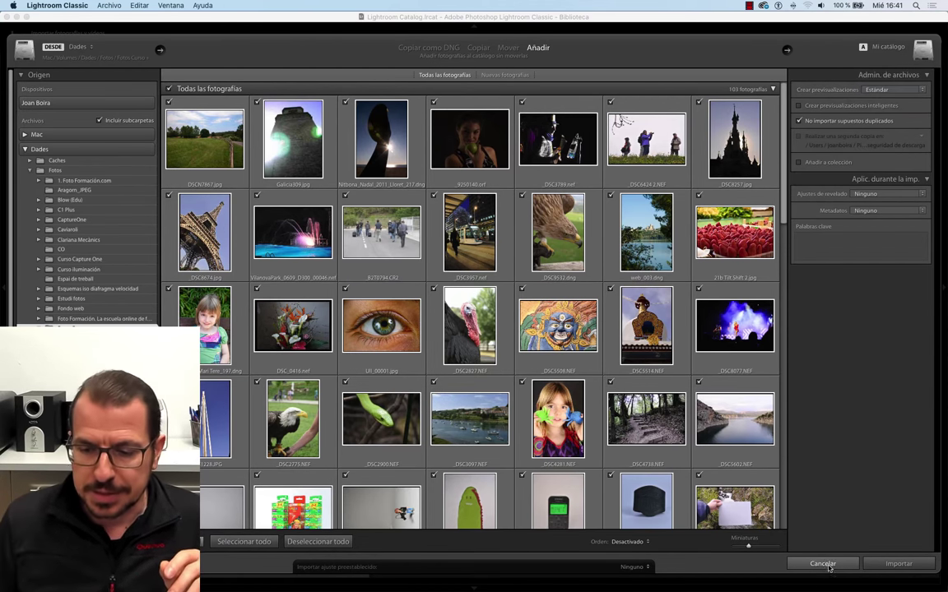
click(898, 563)
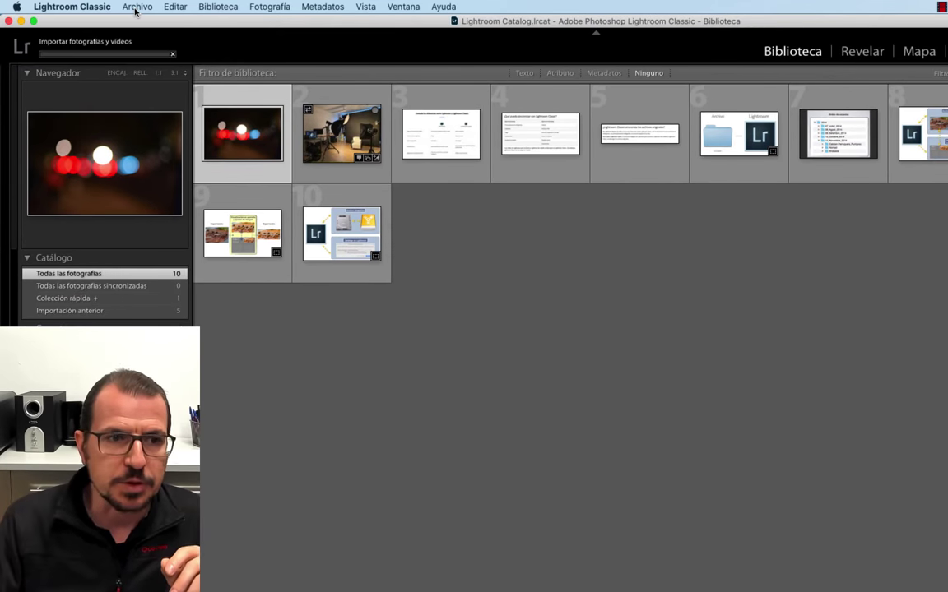
click(97, 6)
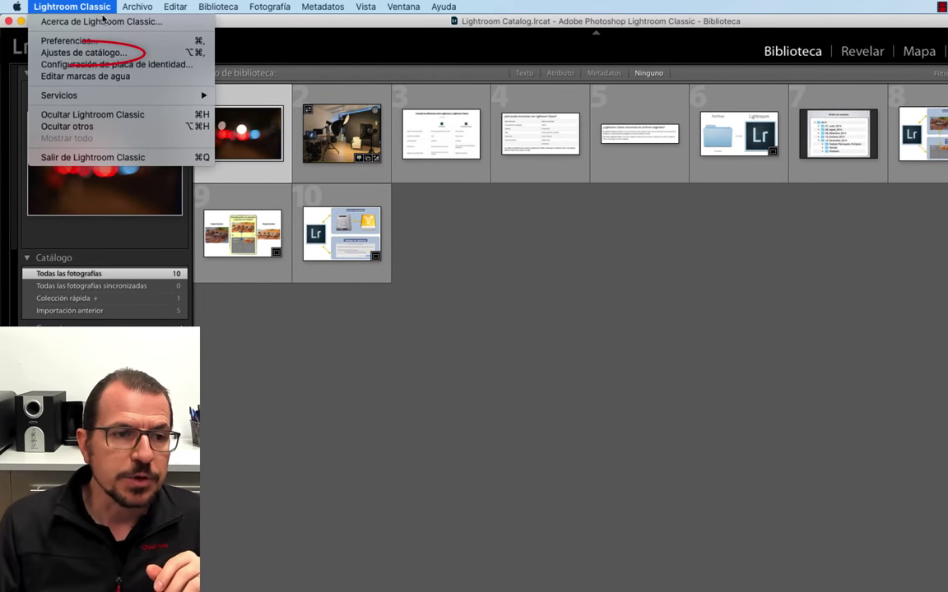
Open Ajustes de catálogo and review the standard preview sizes, leaving Automático (1920px).
click(142, 55)
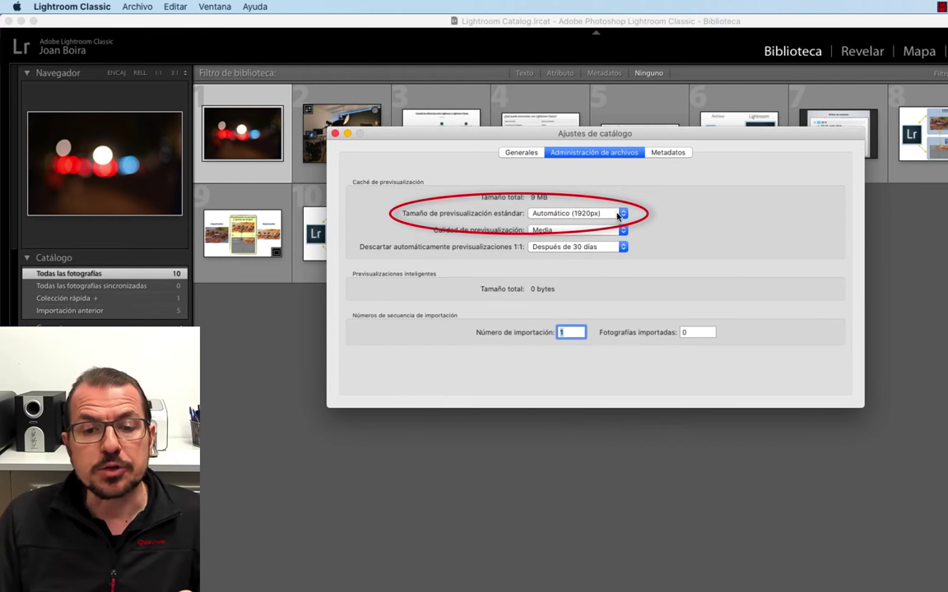
click(618, 213)
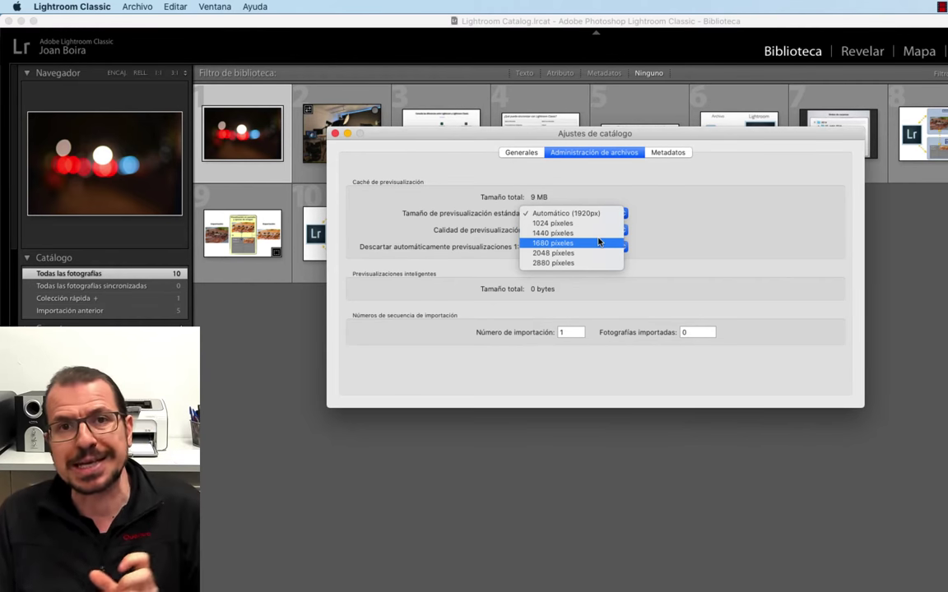
click(644, 228)
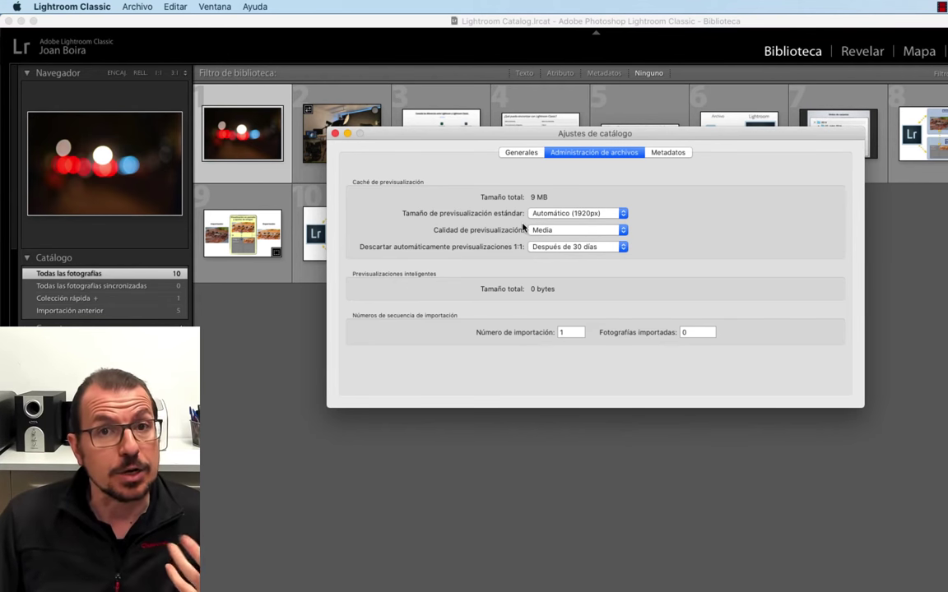
Review the standard preview size choices and capture a screenshot of the catalog settings.
click(614, 214)
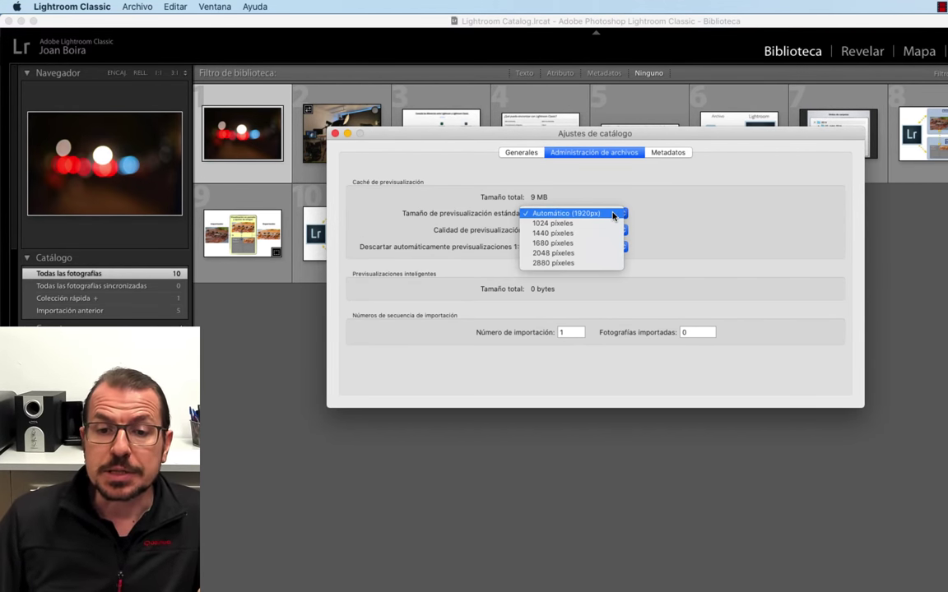
click(613, 216)
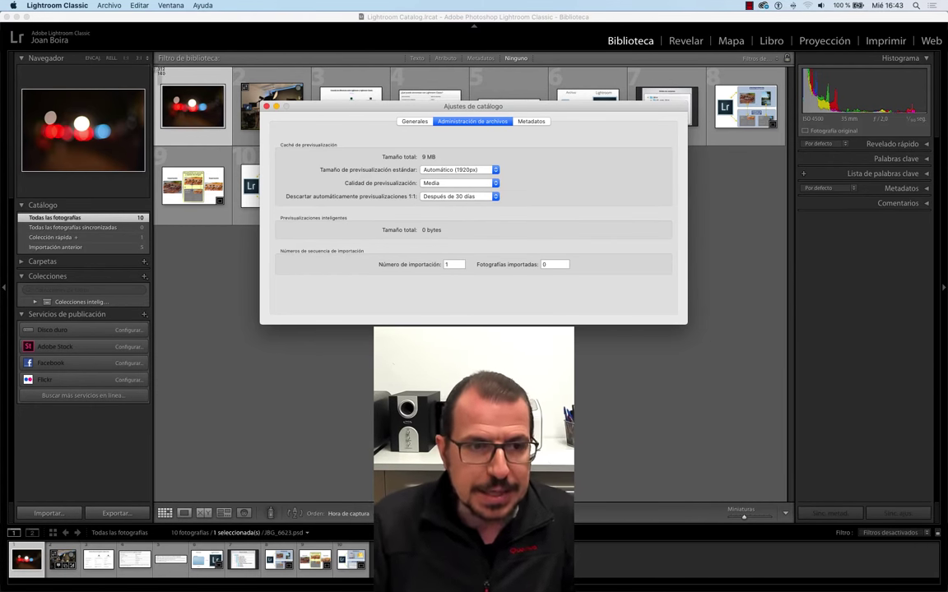
drag(155, 68, 787, 500)
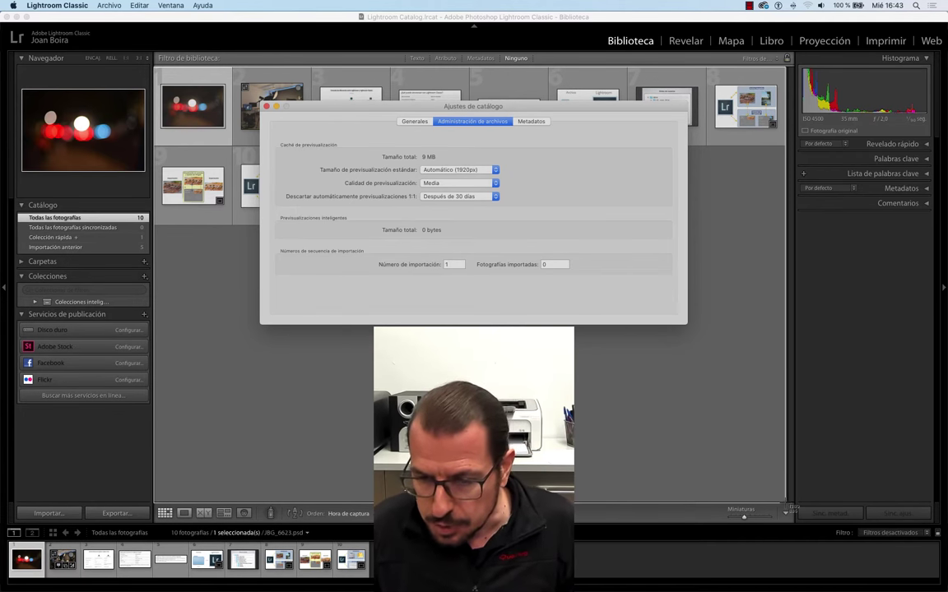
drag(790, 503, 787, 510)
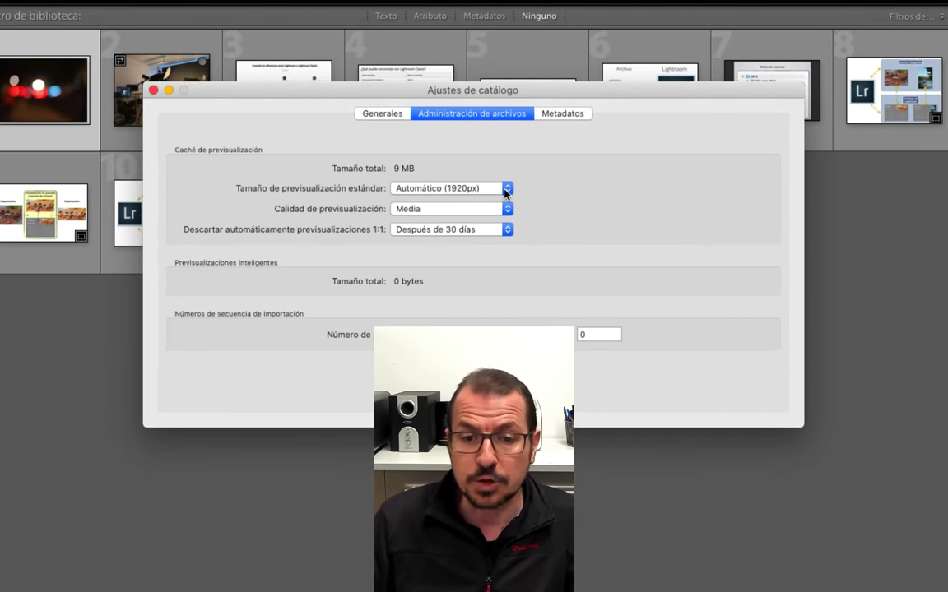
Set the standard preview size to 1440 píxeles, keeping preview quality at Media.
click(505, 190)
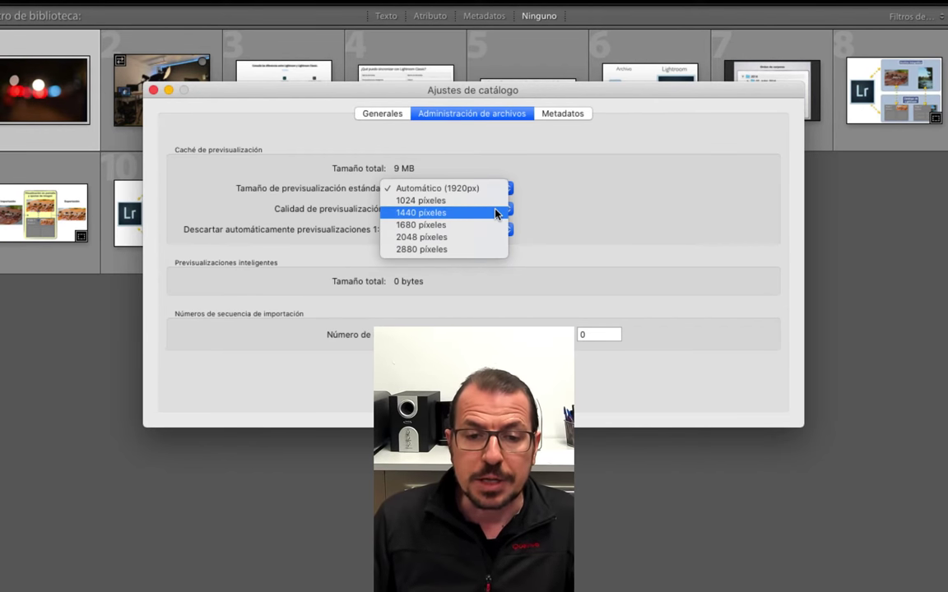
click(497, 213)
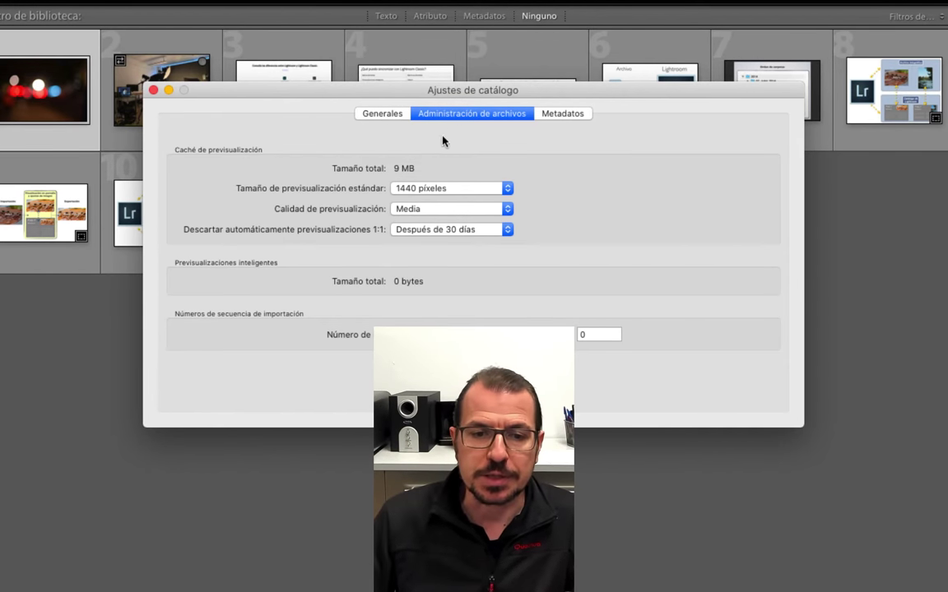
click(439, 212)
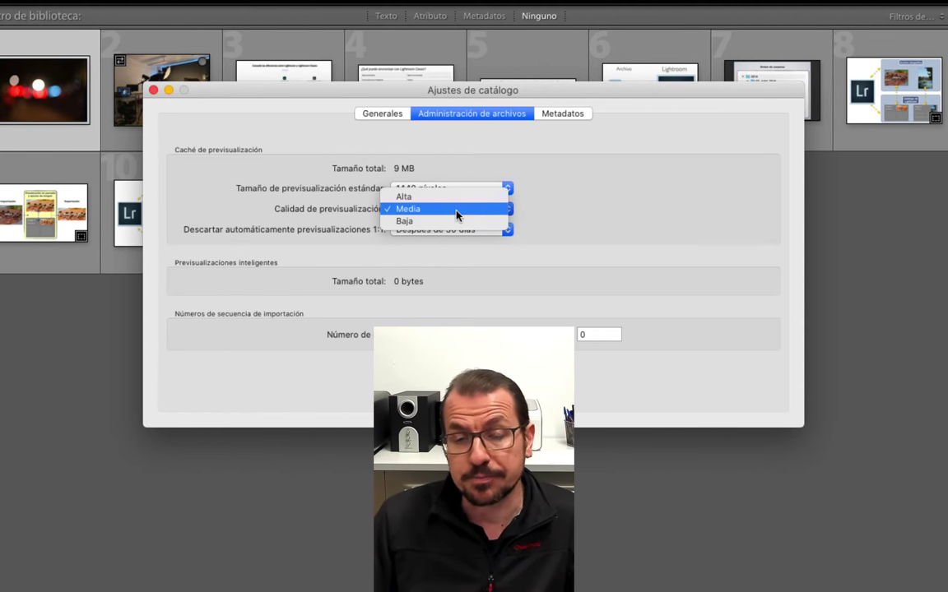
click(459, 210)
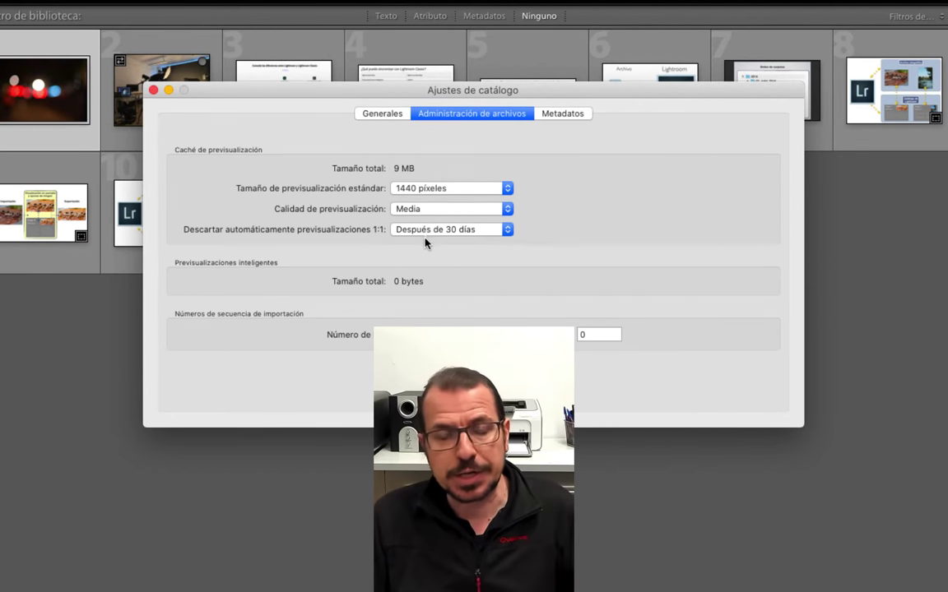
click(477, 234)
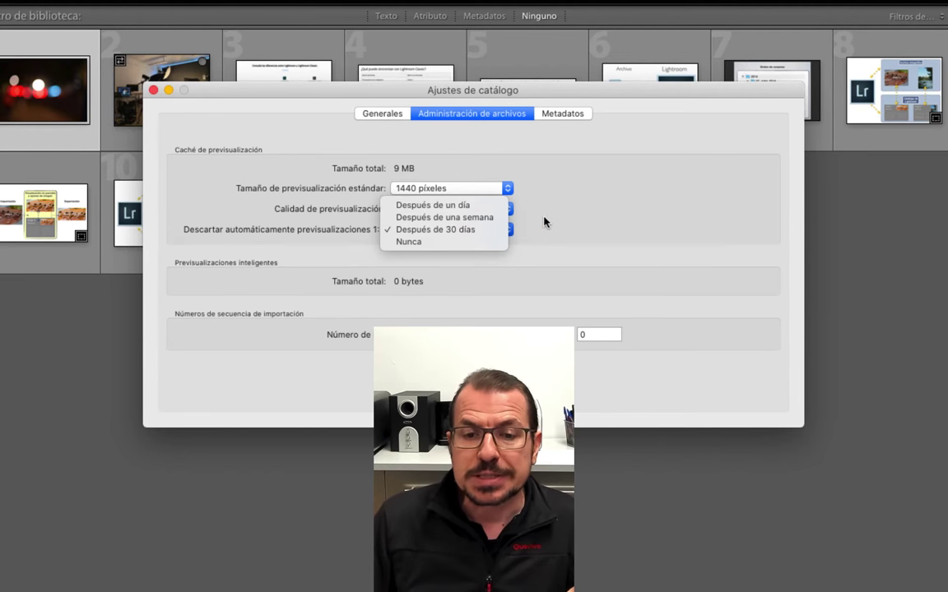
Discard 1:1 previews after one week (Después de una semana) and close the catalog settings.
click(561, 224)
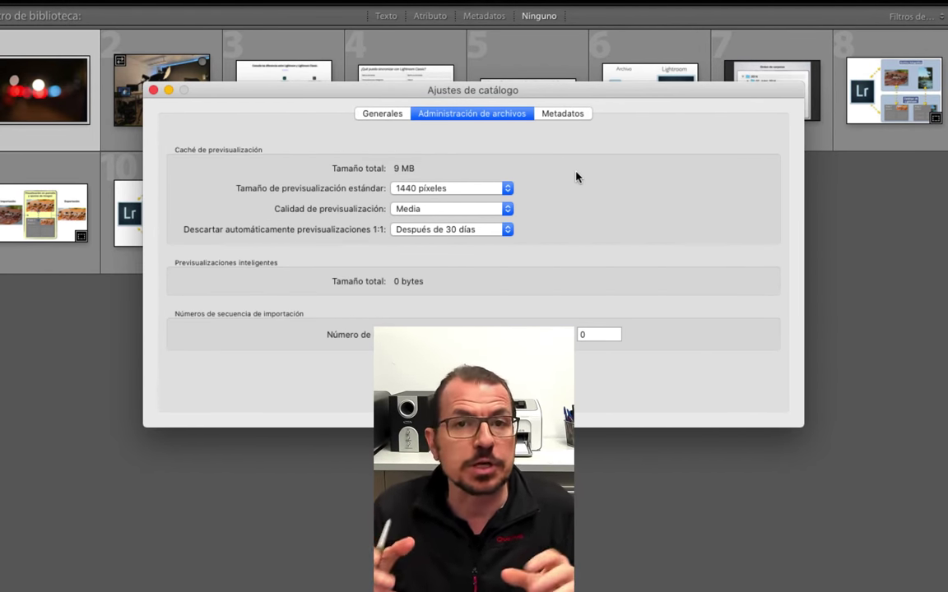
click(436, 230)
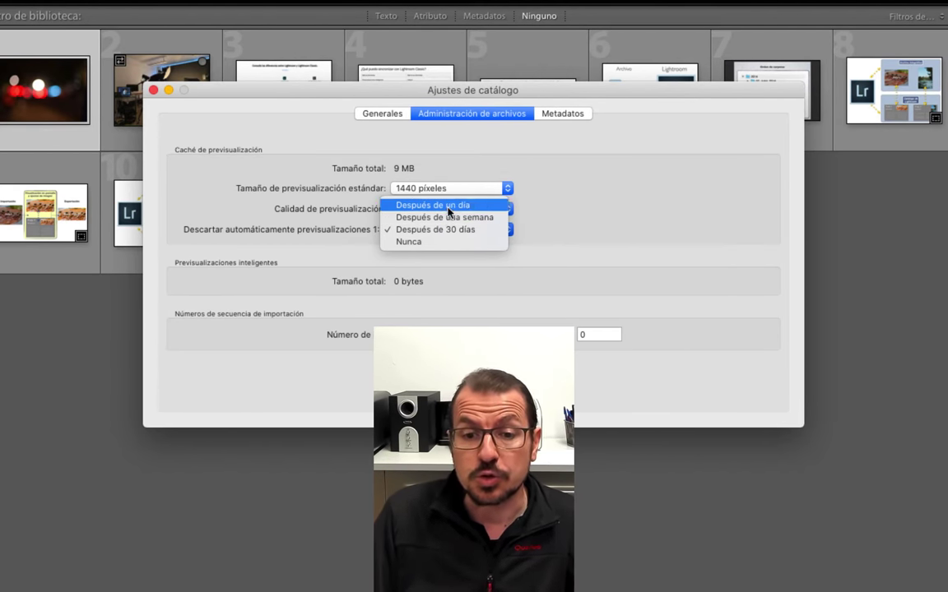
click(449, 205)
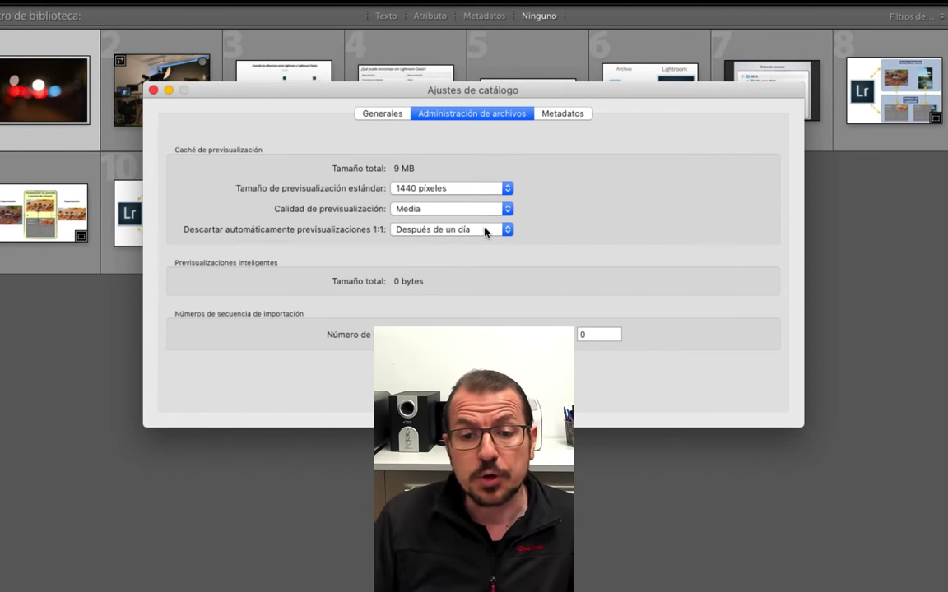
click(485, 229)
click(494, 241)
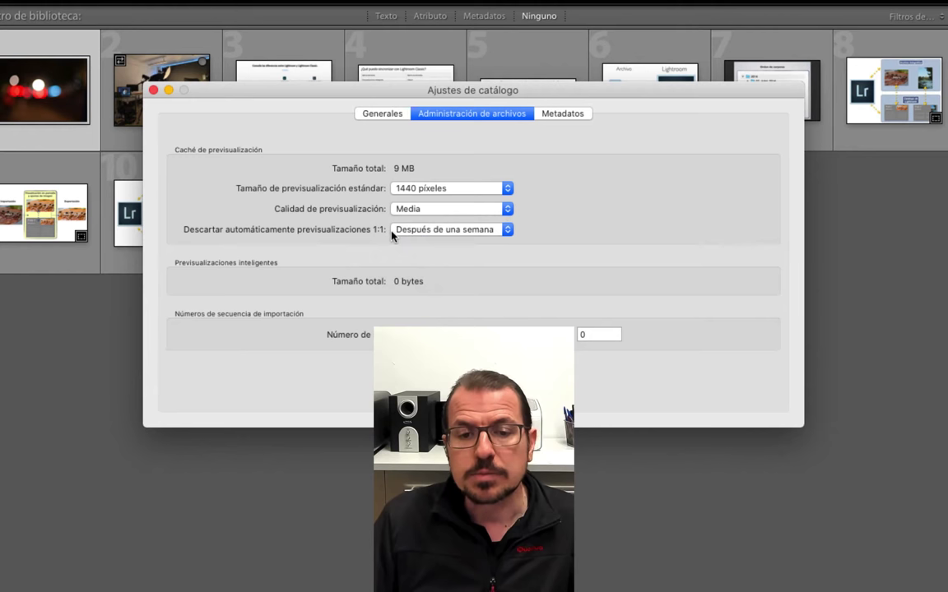
click(494, 230)
click(461, 207)
click(269, 108)
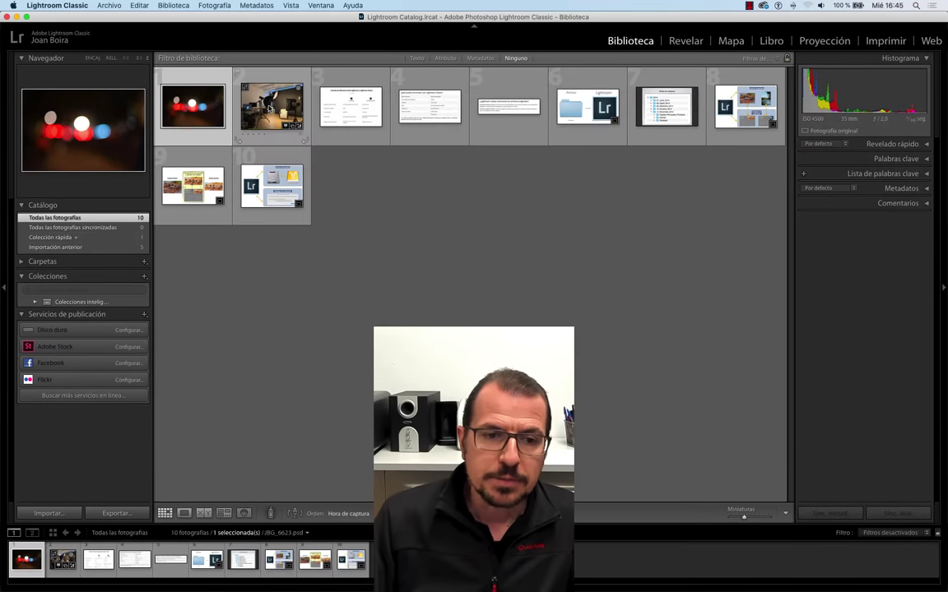
Open the Import window and expand Mac > Usuarios > home folder > Escritorio in Source.
click(49, 513)
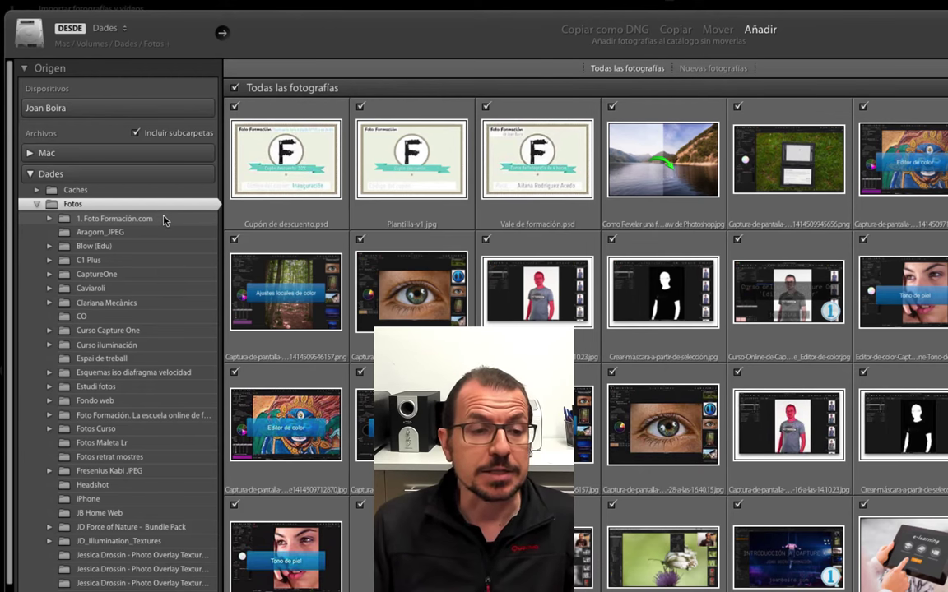
click(30, 154)
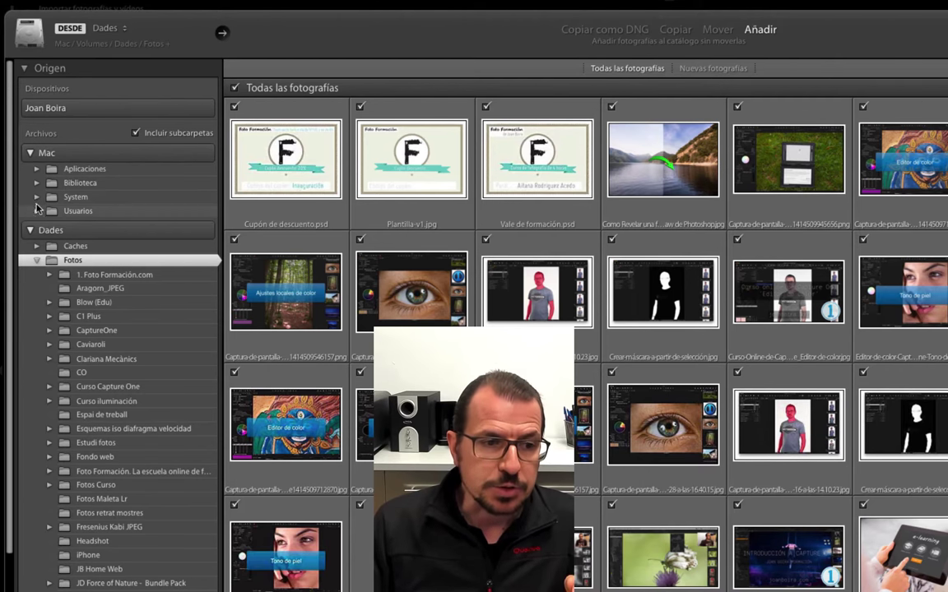
click(36, 212)
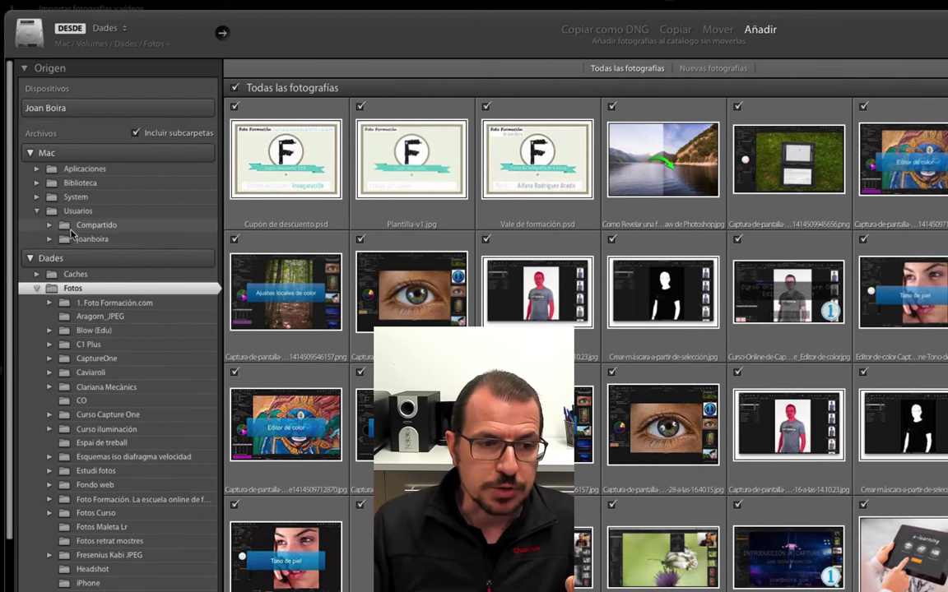
click(49, 239)
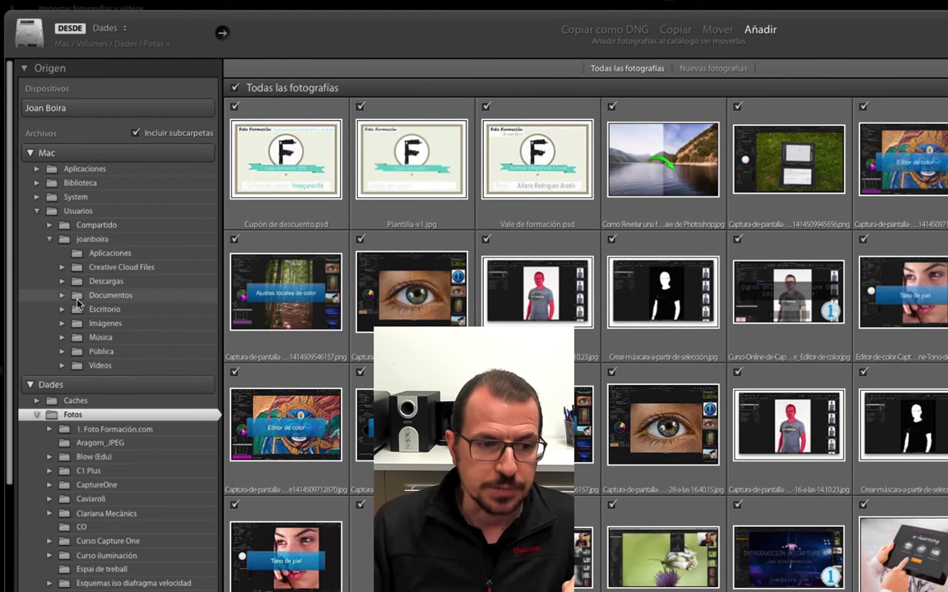
click(62, 310)
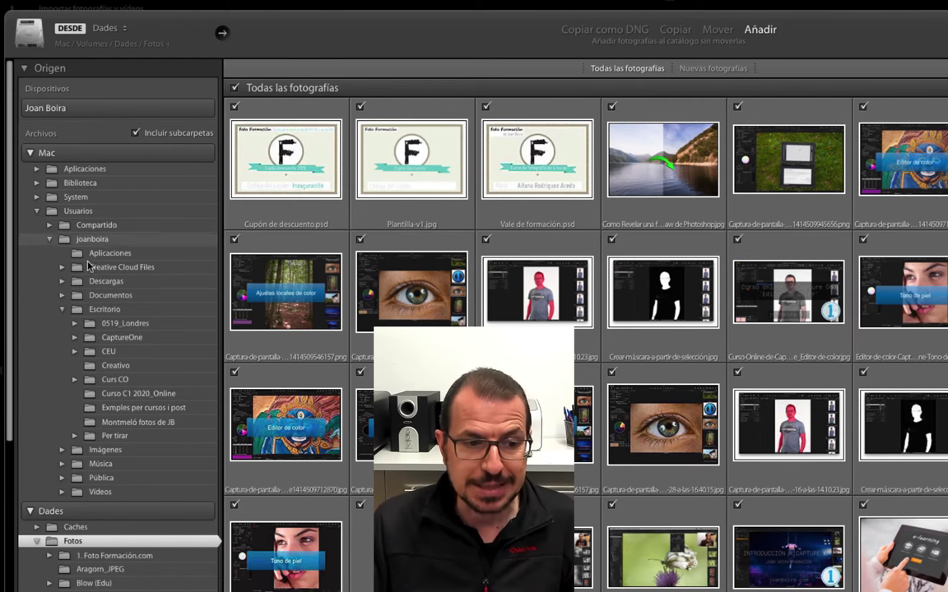
Dock the source tree to Escritorio, then restore the parent folders and collapse the Mac tree.
right_click(76, 312)
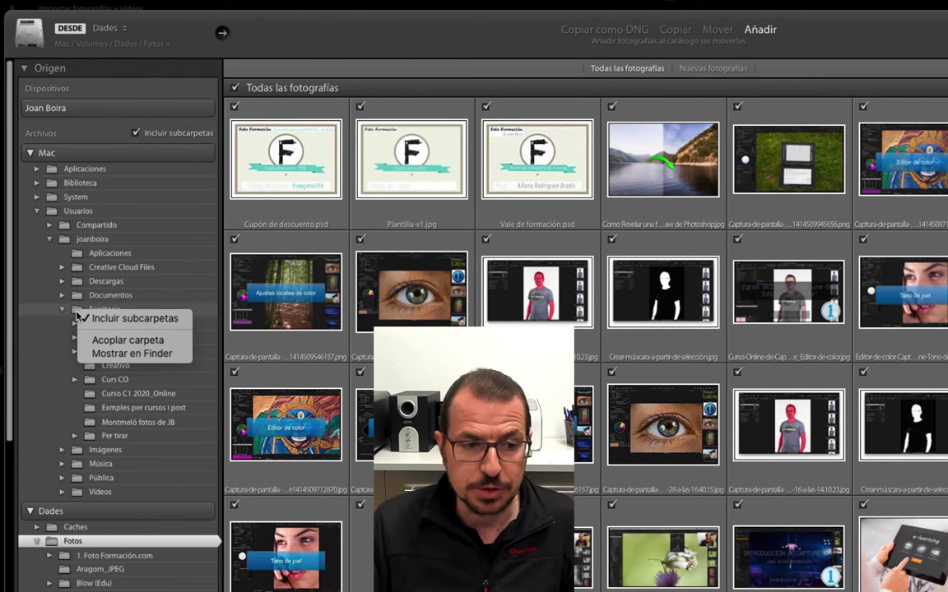
click(125, 348)
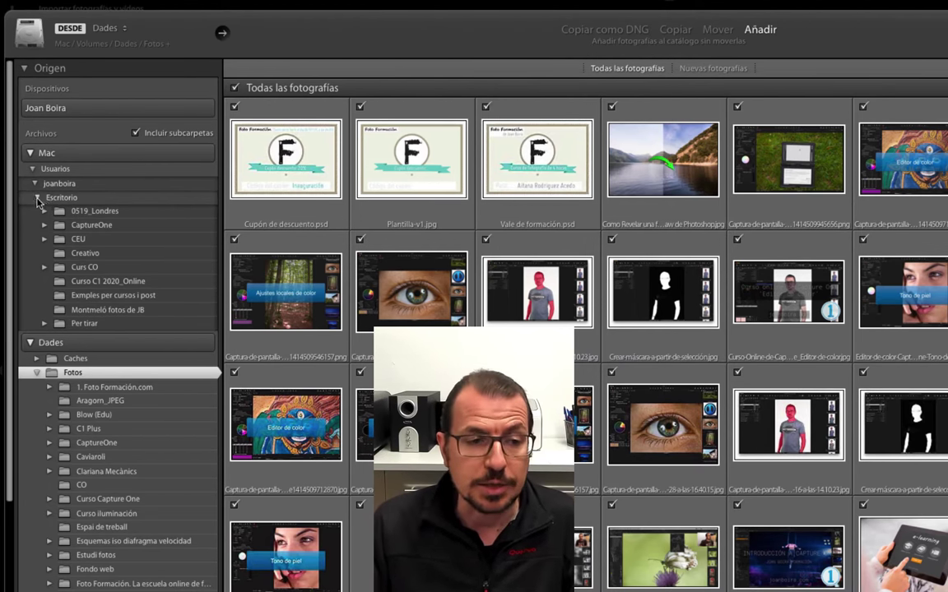
click(37, 197)
click(42, 252)
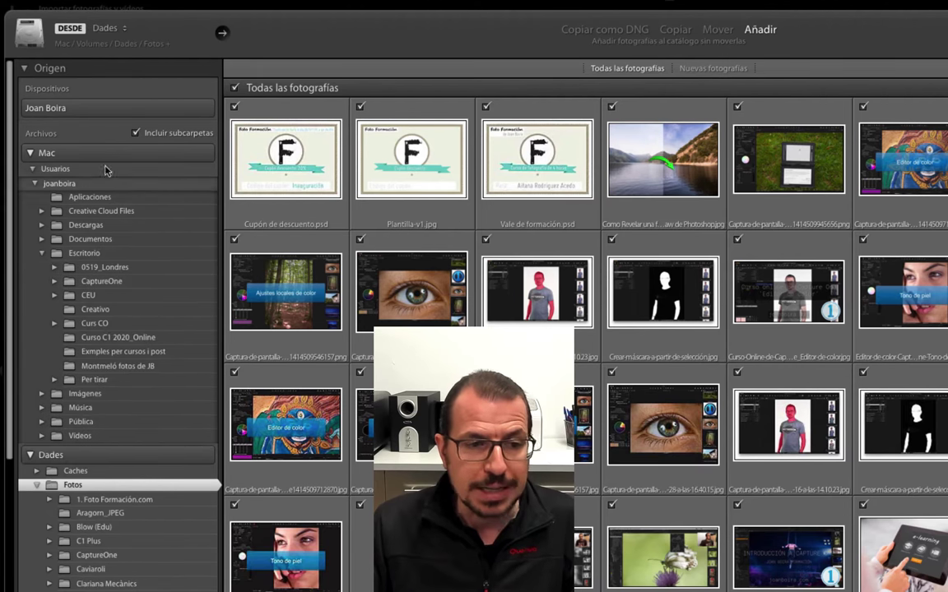
click(34, 168)
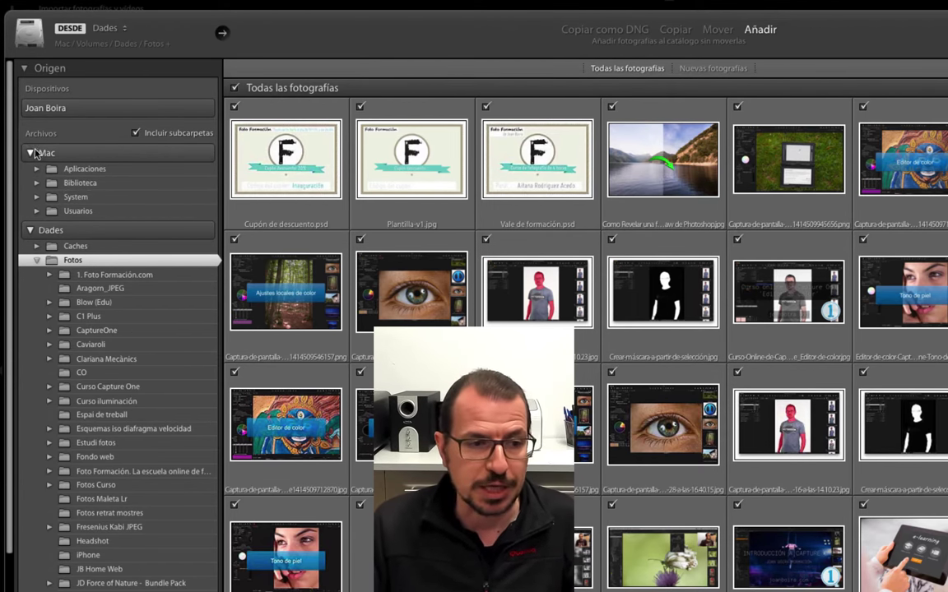
click(31, 153)
Select the source folder and enable Build Smart Previews for the 103 photos.
click(96, 429)
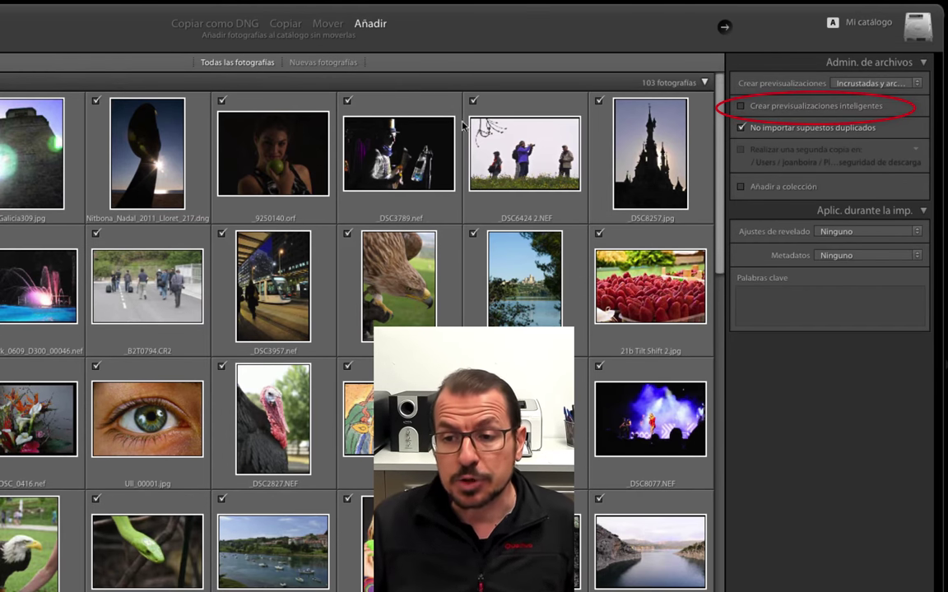
click(741, 106)
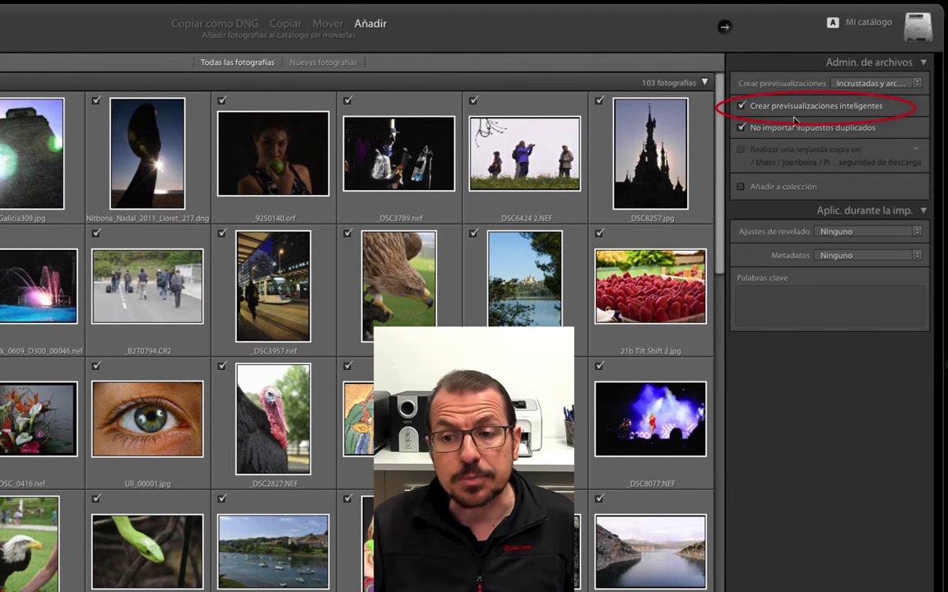
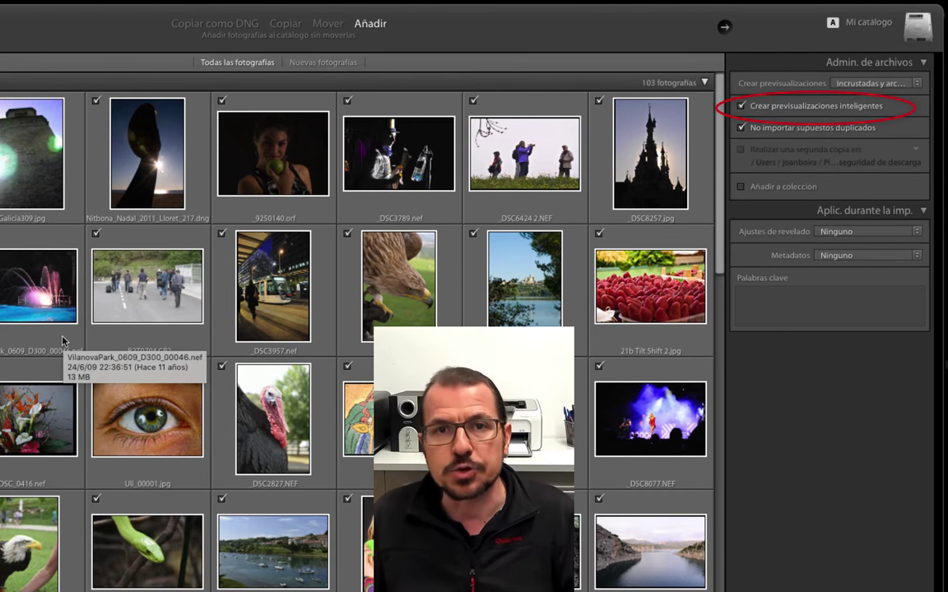
Turn off Build Smart Previews and Don't Import Suspected Duplicates in File Handling.
click(847, 100)
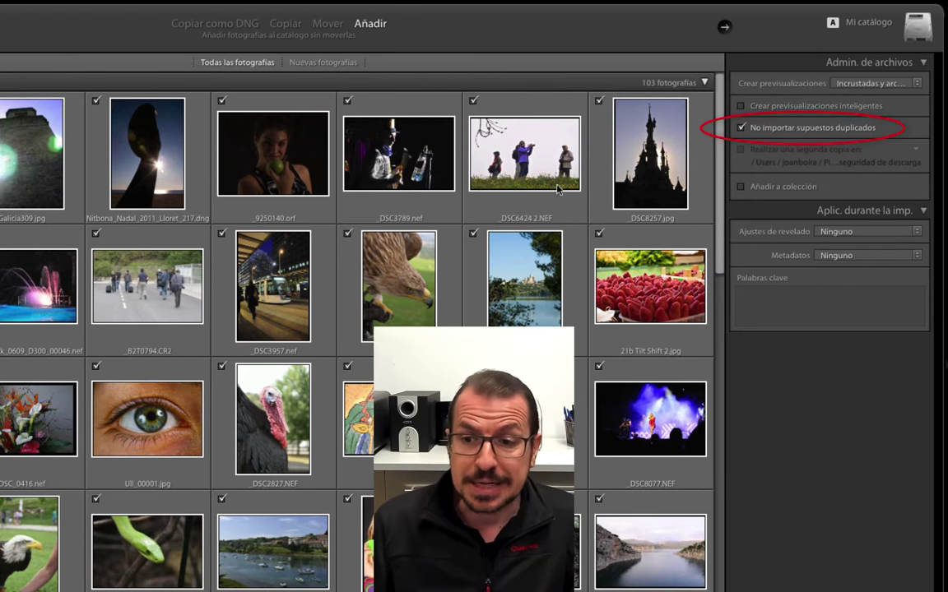
click(740, 129)
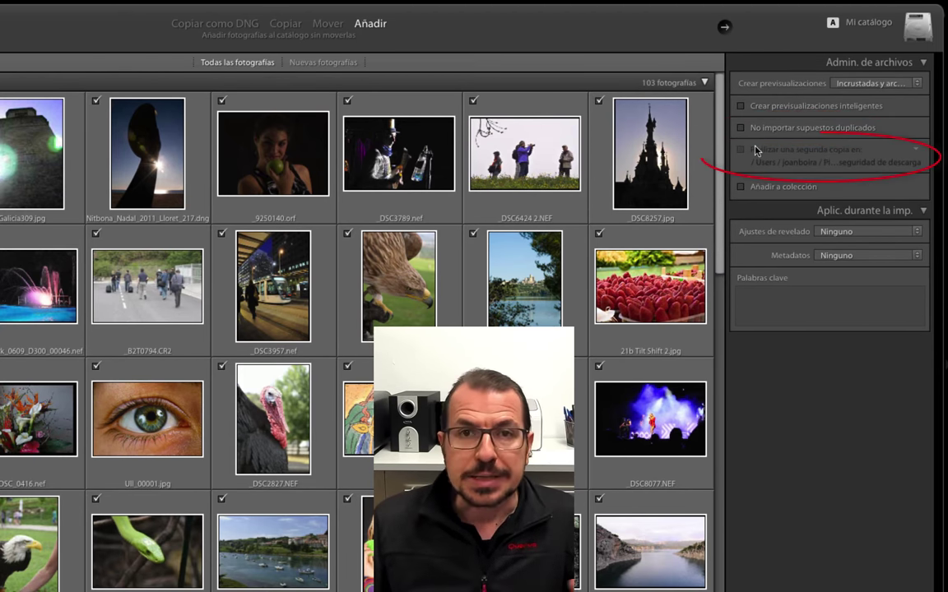
Switch the import to Move with a second copy in 'Copias de seguridad de descarga'.
click(328, 29)
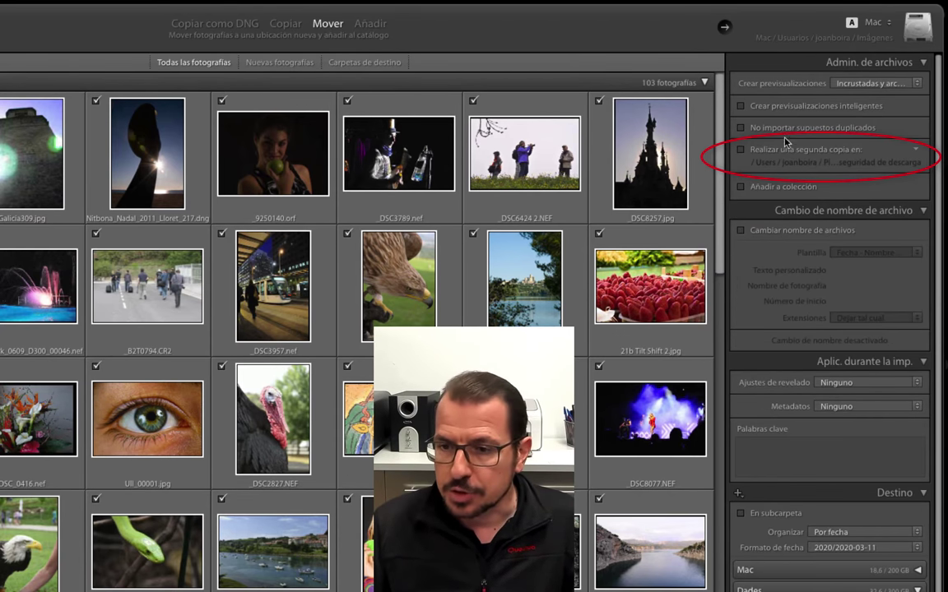
click(741, 151)
click(914, 153)
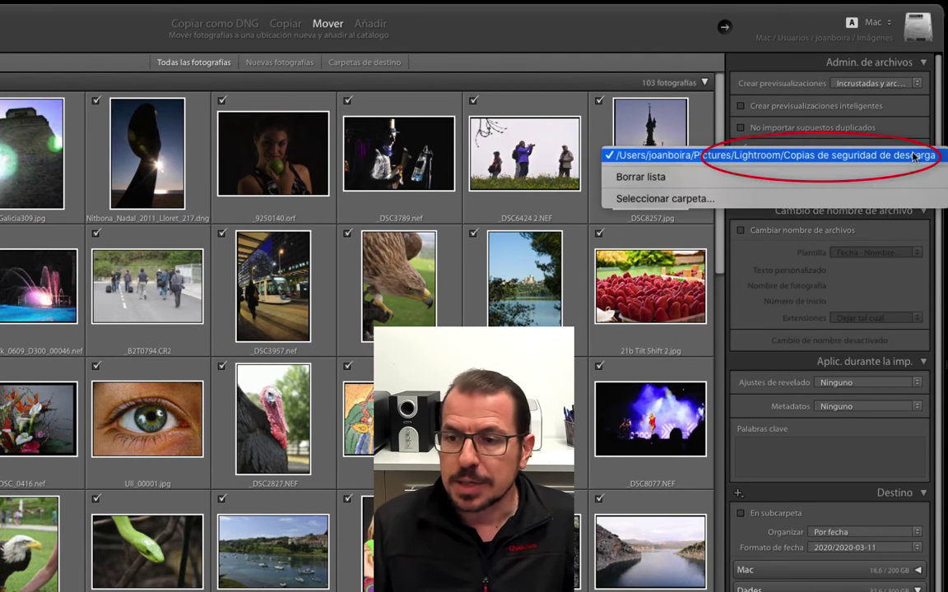
click(655, 198)
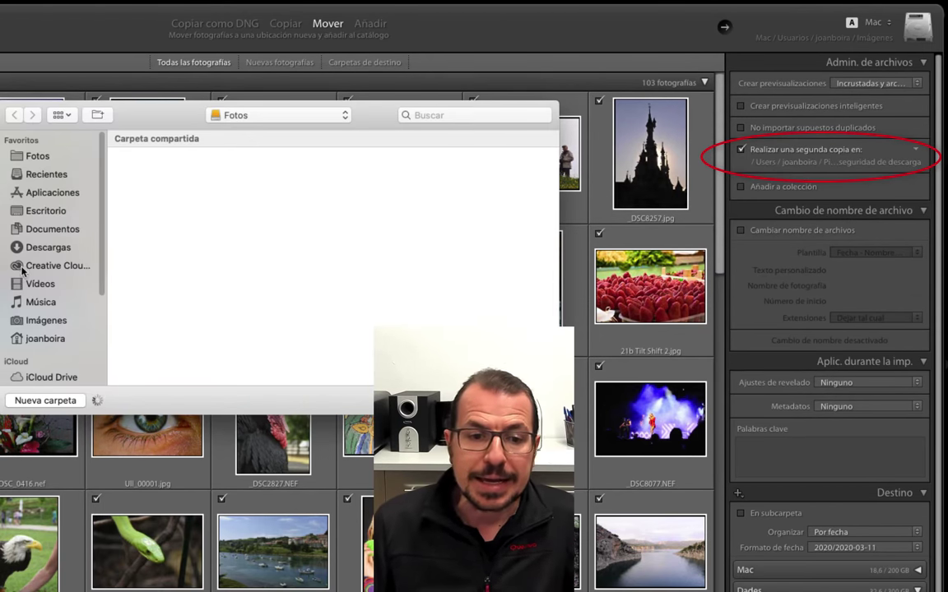
scroll(82, 247, down, 5)
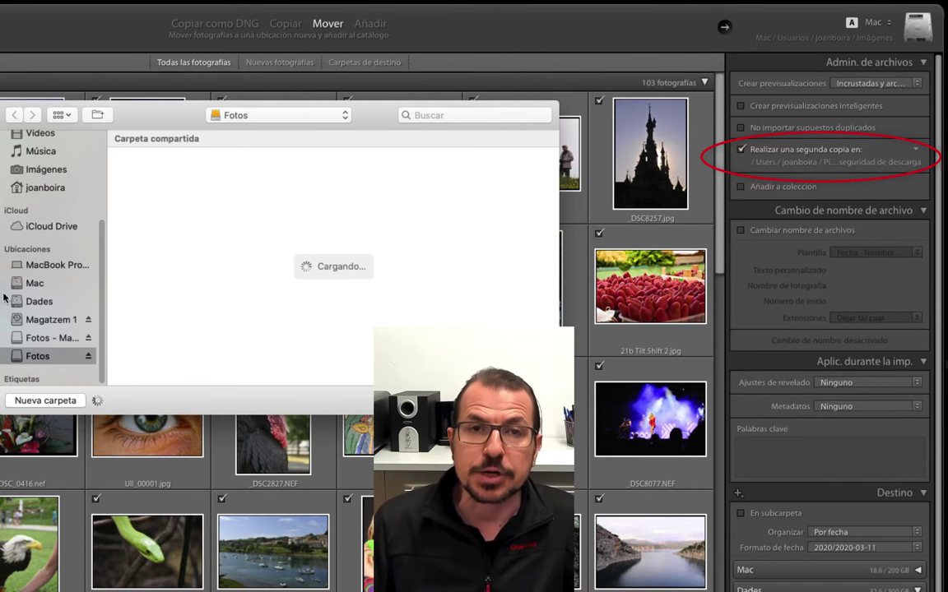
key(Escape)
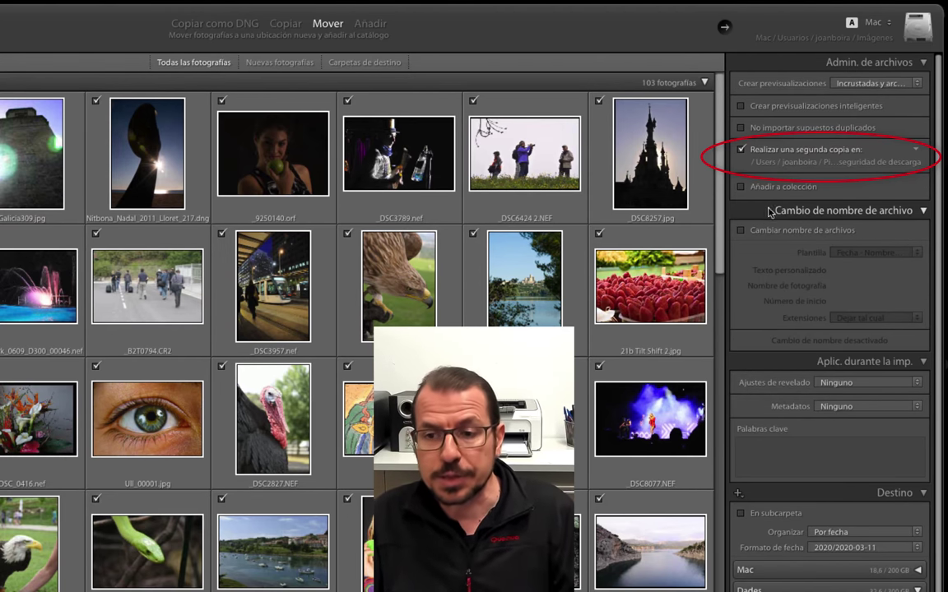
Turn off the second copy, switch to Add mode, and uncheck Add to Collection.
click(740, 150)
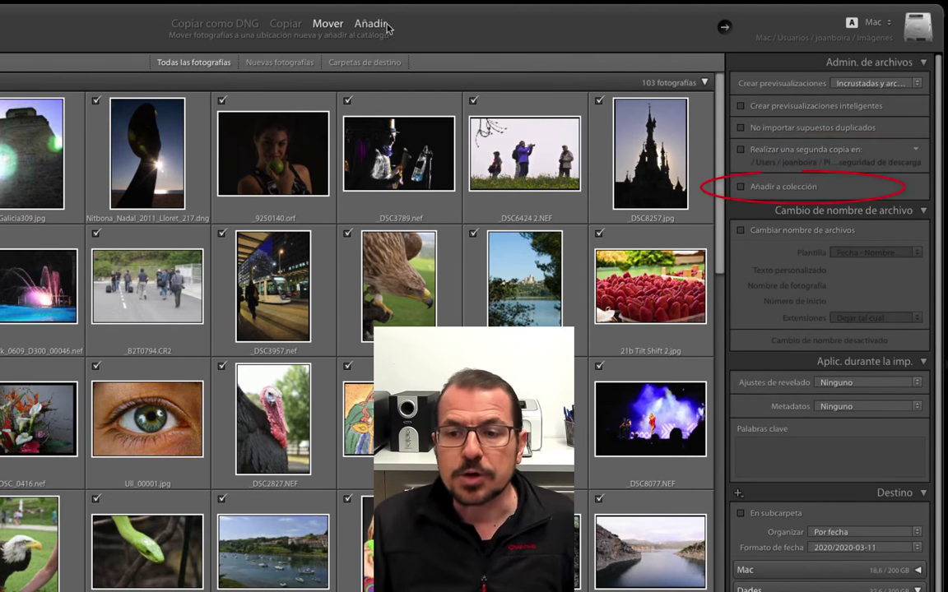
click(386, 27)
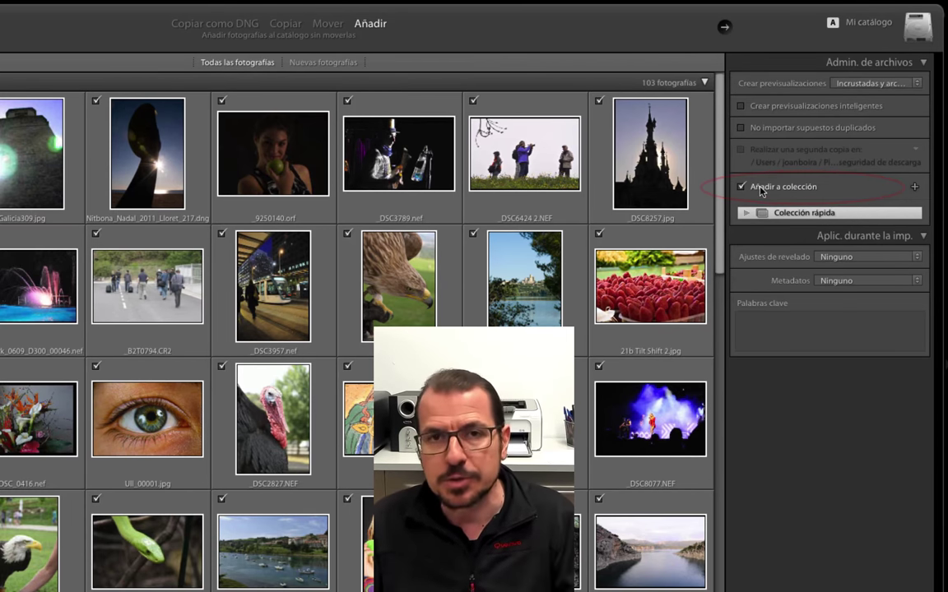
click(753, 189)
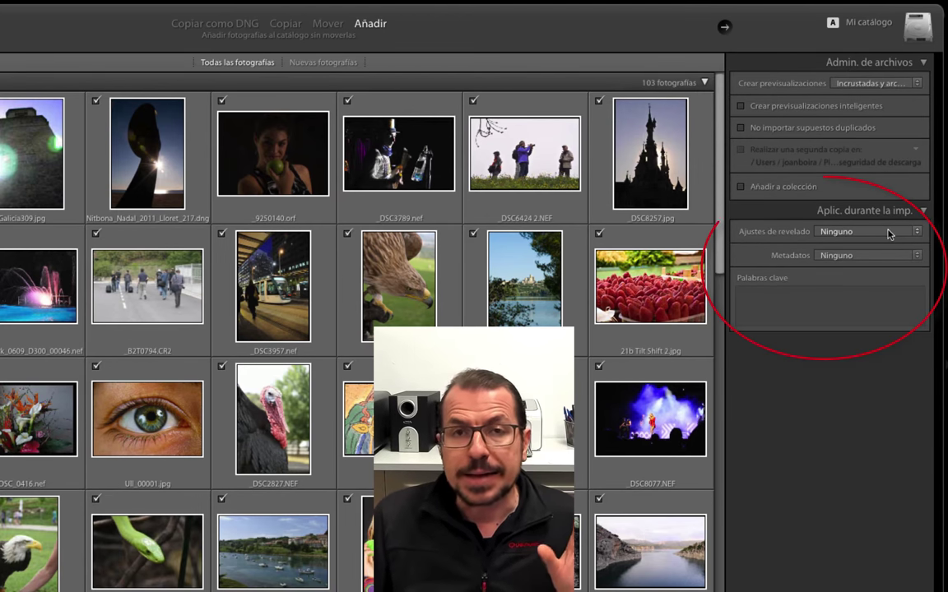
click(892, 234)
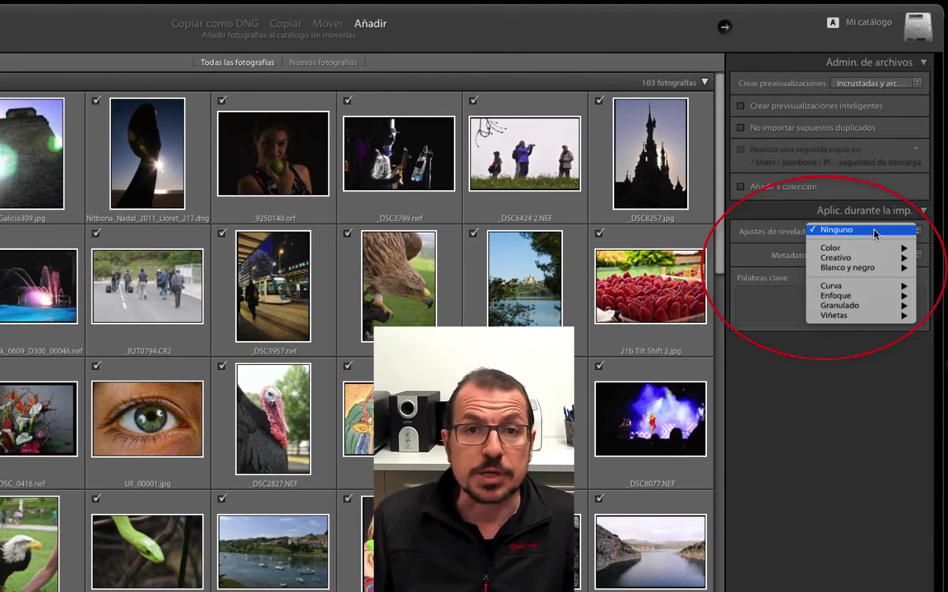
click(901, 232)
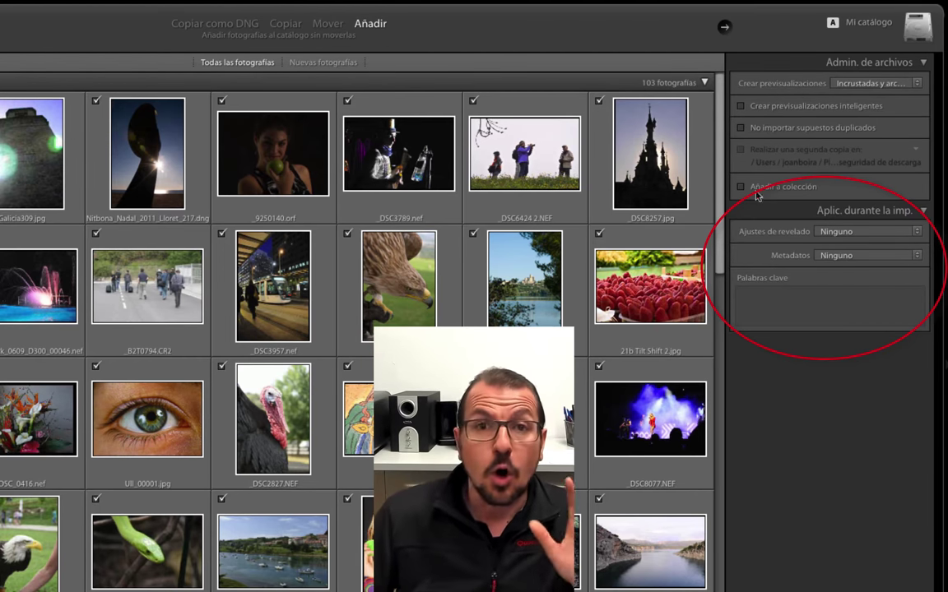
click(839, 231)
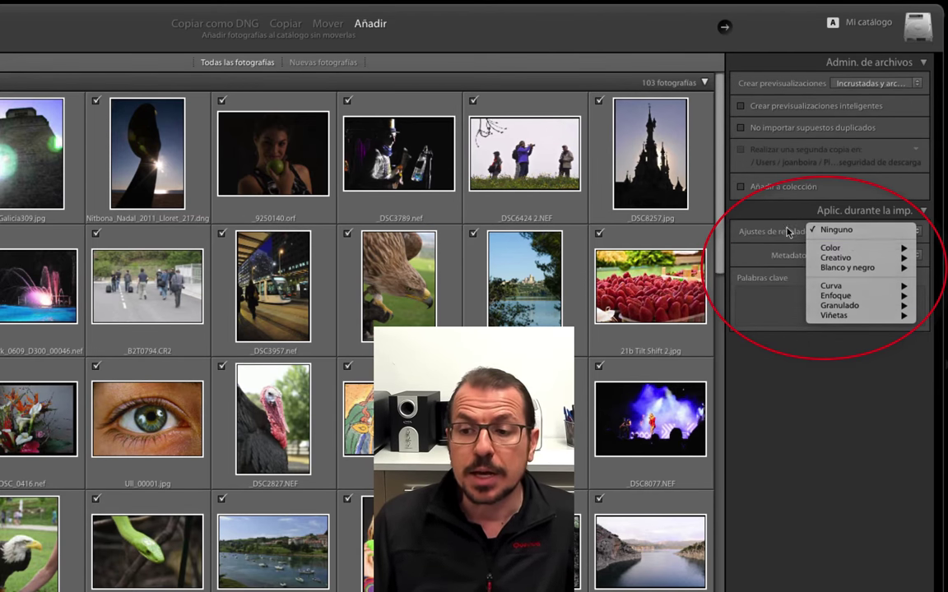
click(691, 228)
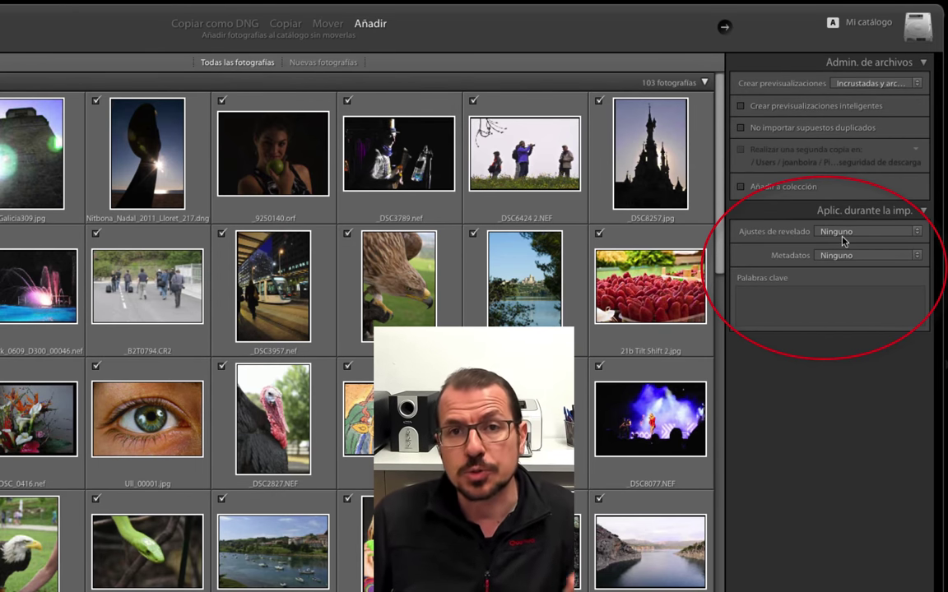
click(866, 232)
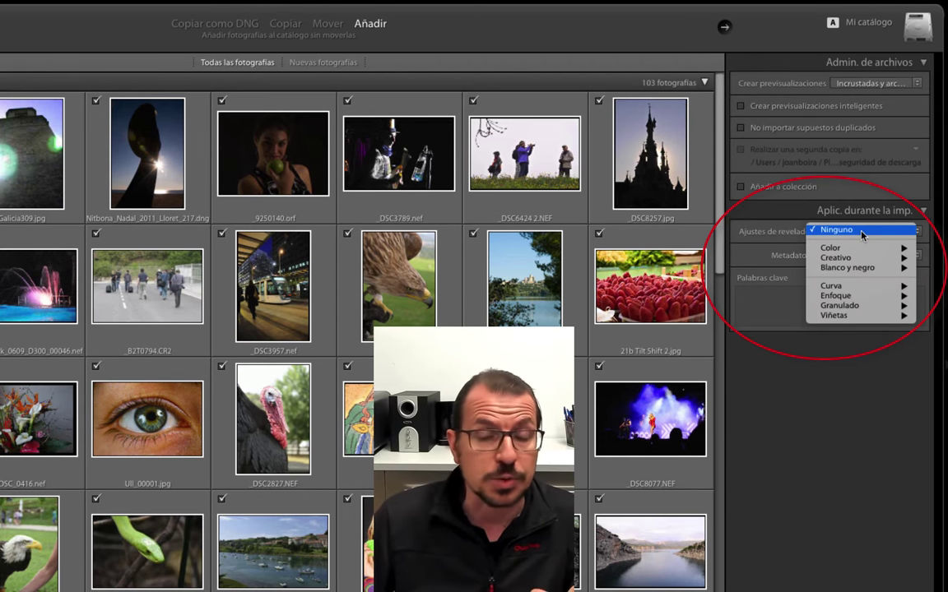
click(862, 233)
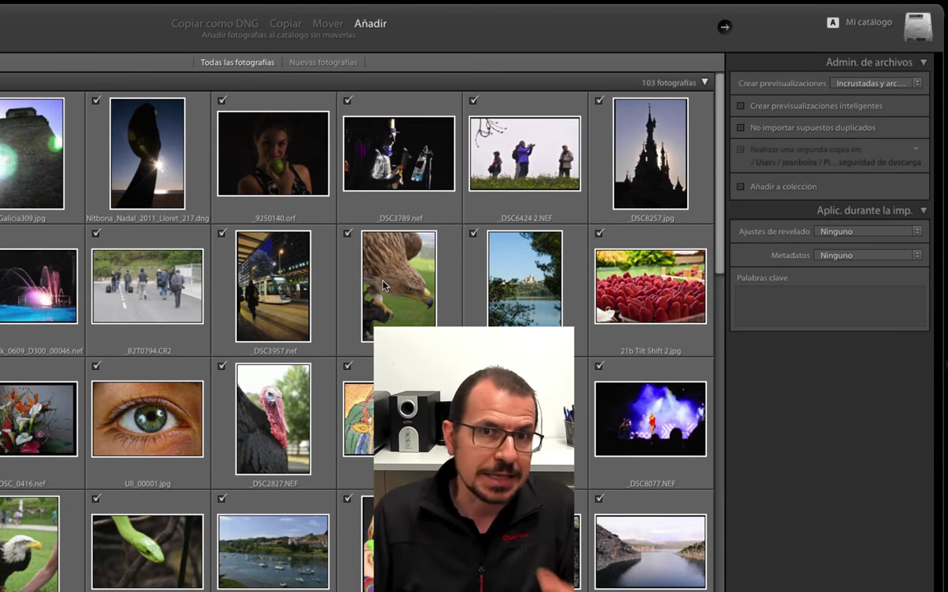
Start a new metadata preset with Con copyright status, copyright notice, usage terms and info URL.
click(864, 255)
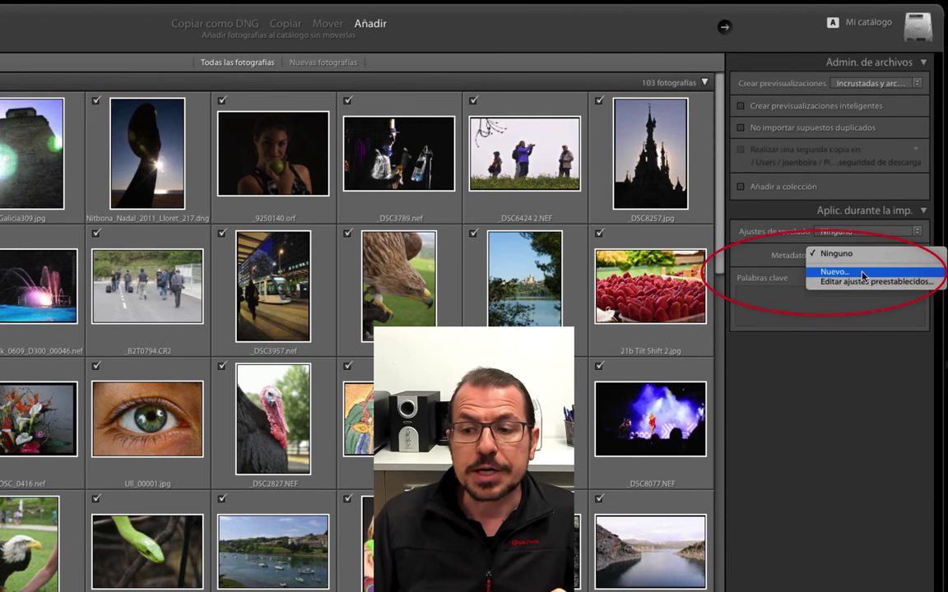
click(864, 273)
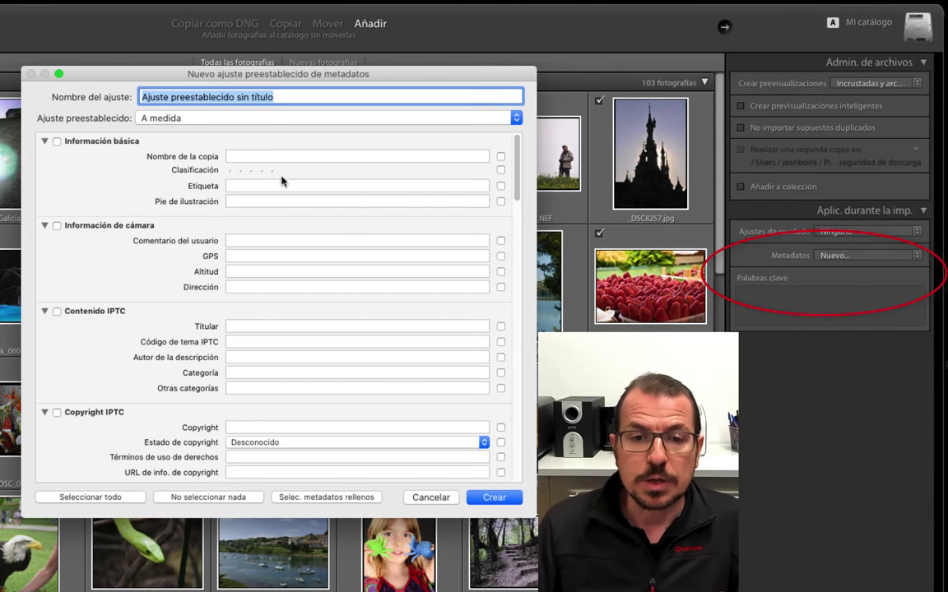
scroll(256, 332, down, 2)
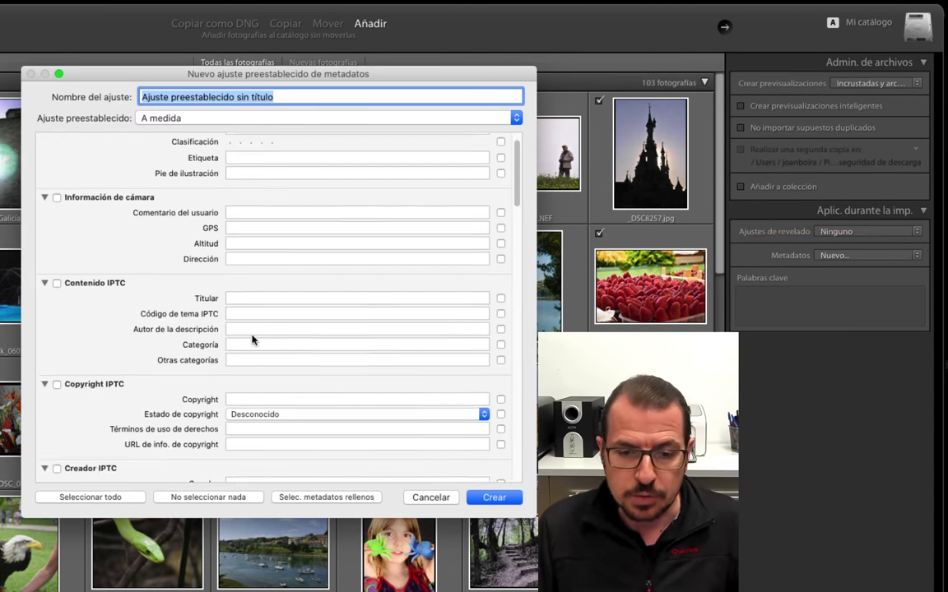
scroll(252, 338, down, 10)
scroll(292, 274, up, 3)
click(316, 220)
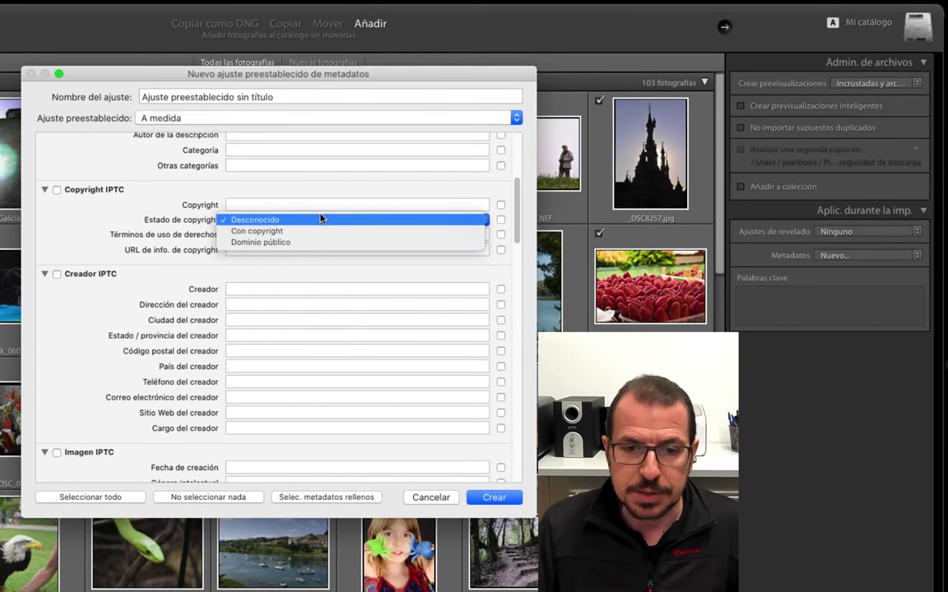
click(321, 231)
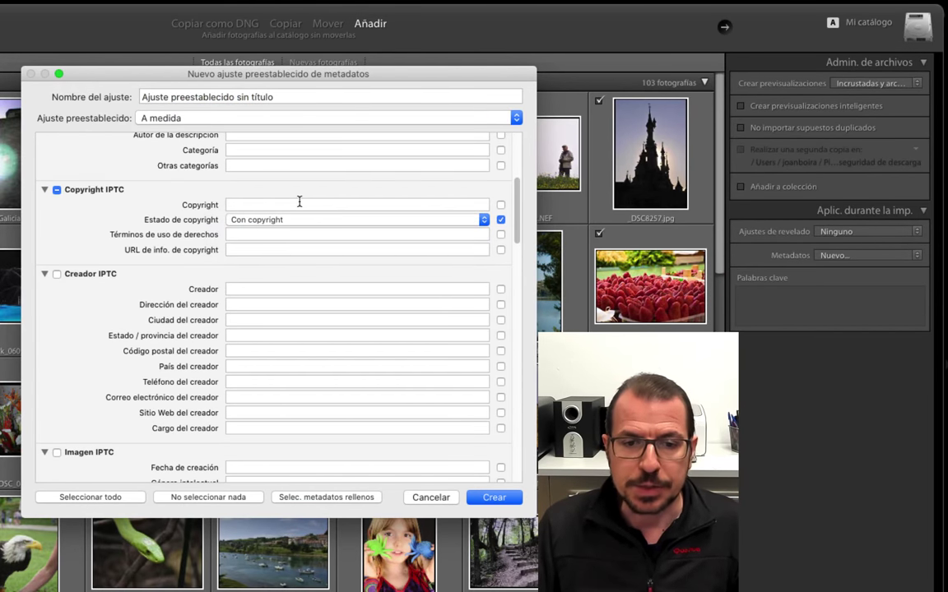
click(299, 206)
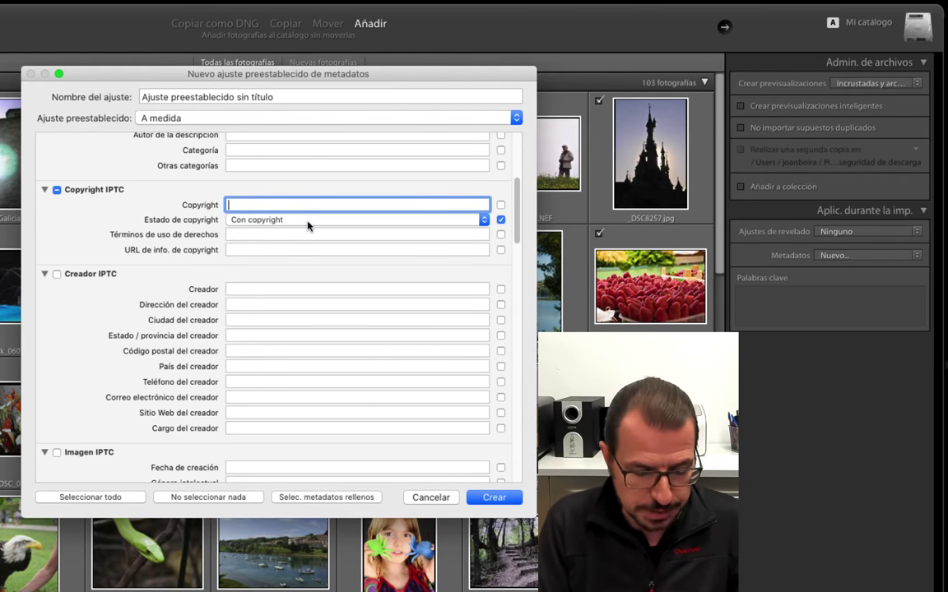
text(©Joan )
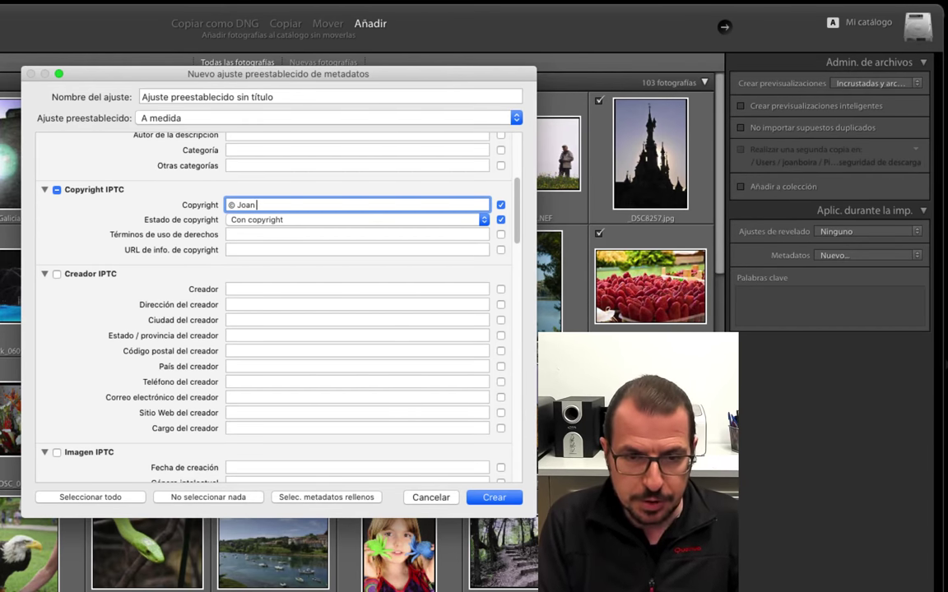
text(Boira)
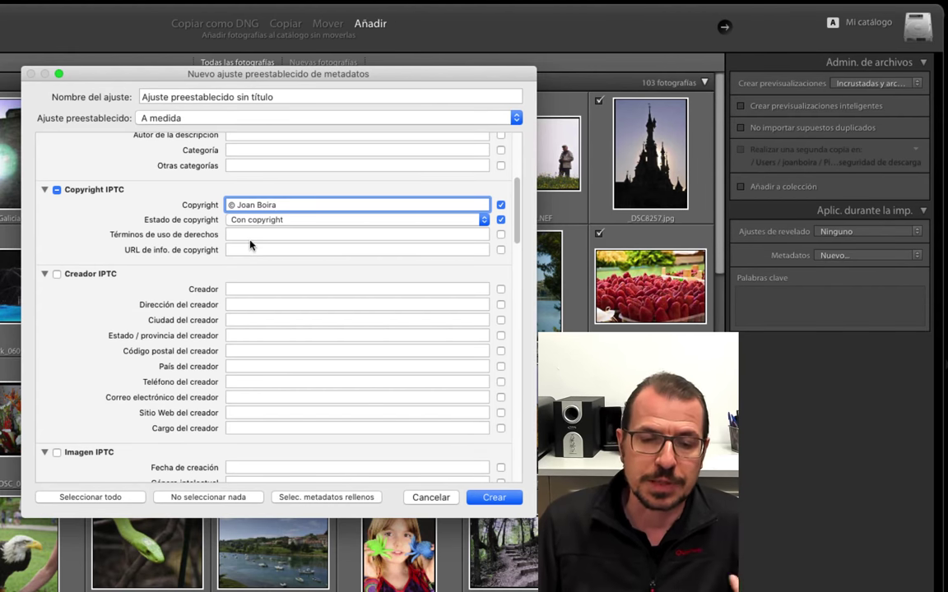
click(249, 234)
text(Todos los derechos reservados)
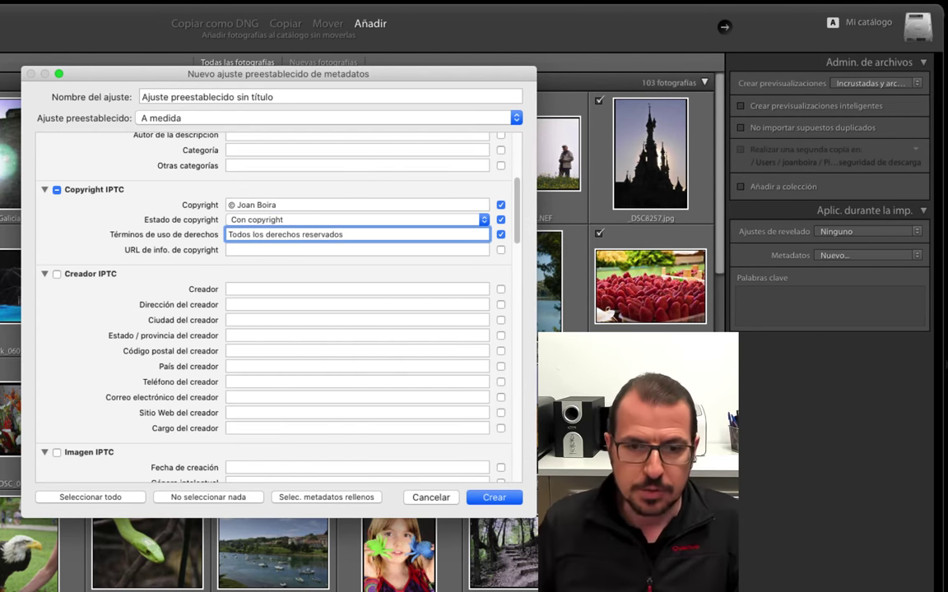
click(277, 250)
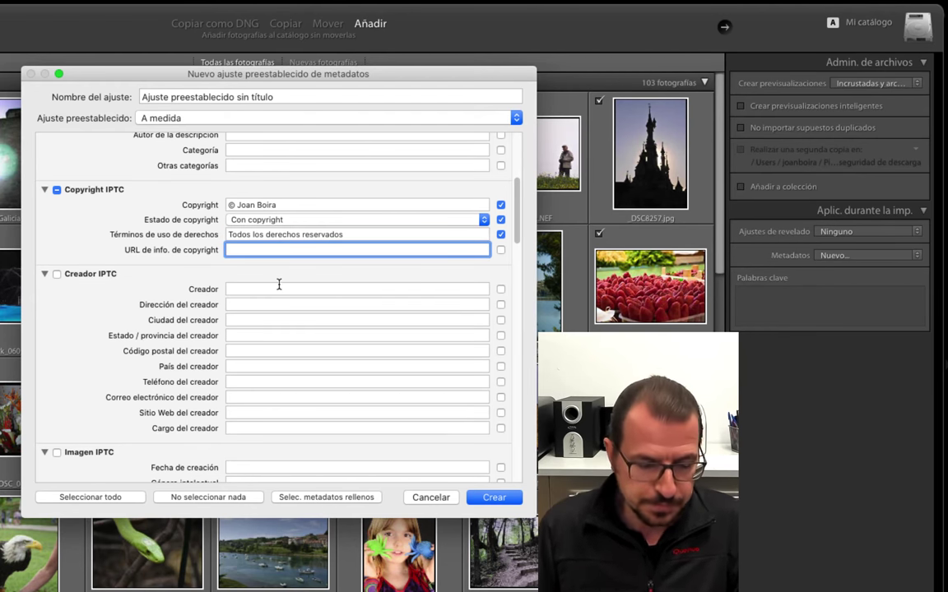
text(http://)
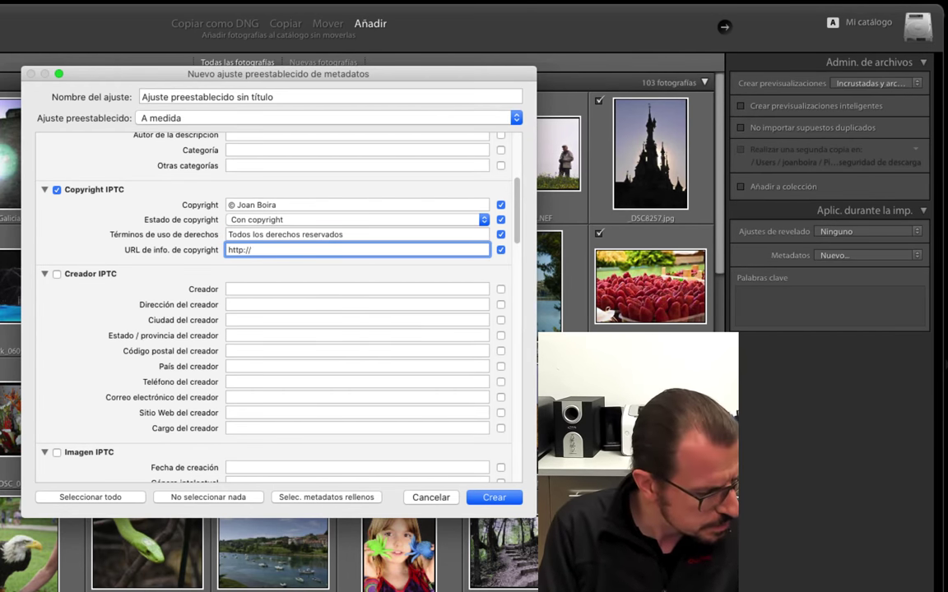
text(joanboira.com)
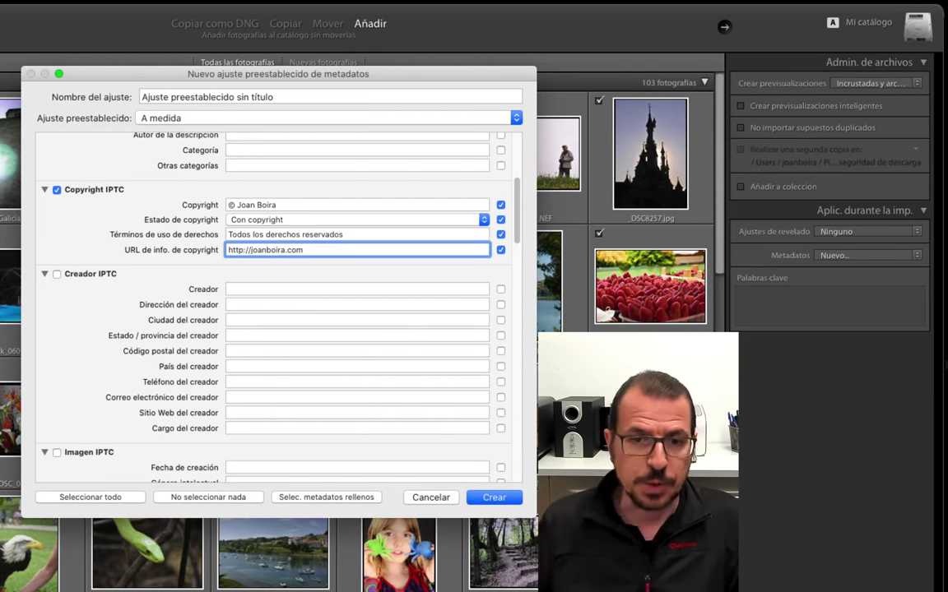
Fill in the creator's name, phone number, e-mail and website under IPTC Creator.
scroll(299, 269, up, 1)
scroll(294, 275, up, 5)
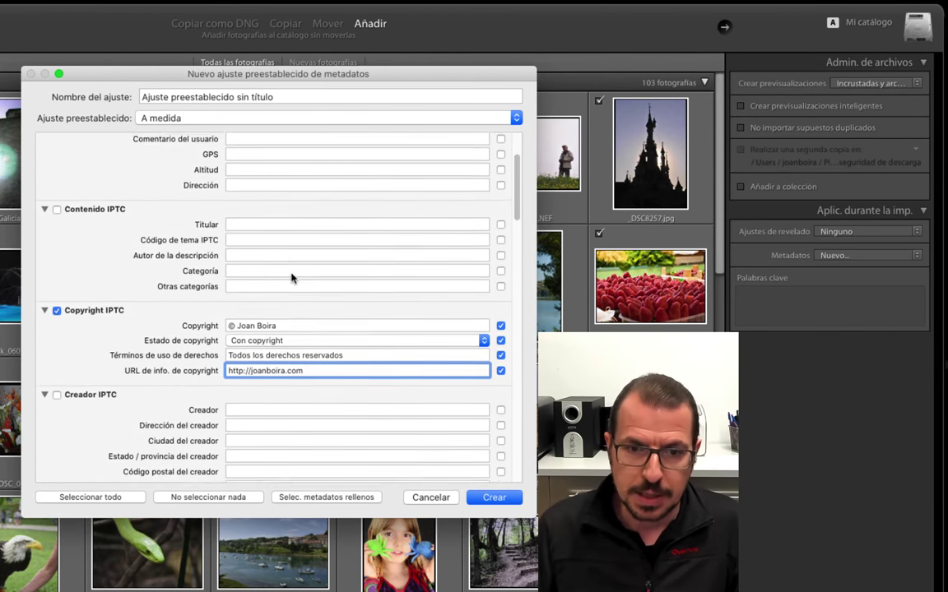
scroll(292, 277, up, 3)
scroll(290, 284, up, 3)
scroll(289, 262, down, 2)
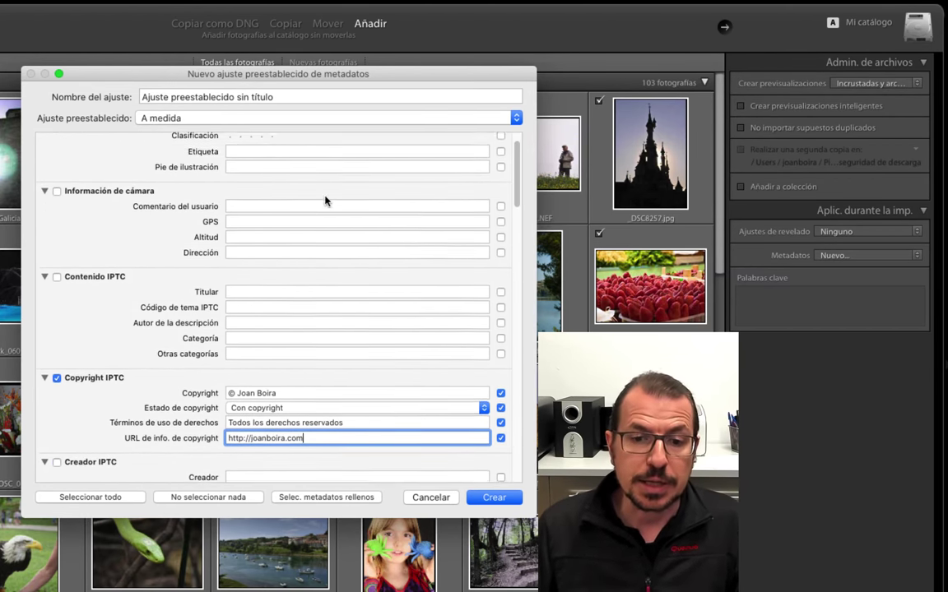
scroll(326, 201, down, 5)
scroll(318, 277, down, 5)
scroll(311, 288, up, 5)
scroll(246, 222, up, 1)
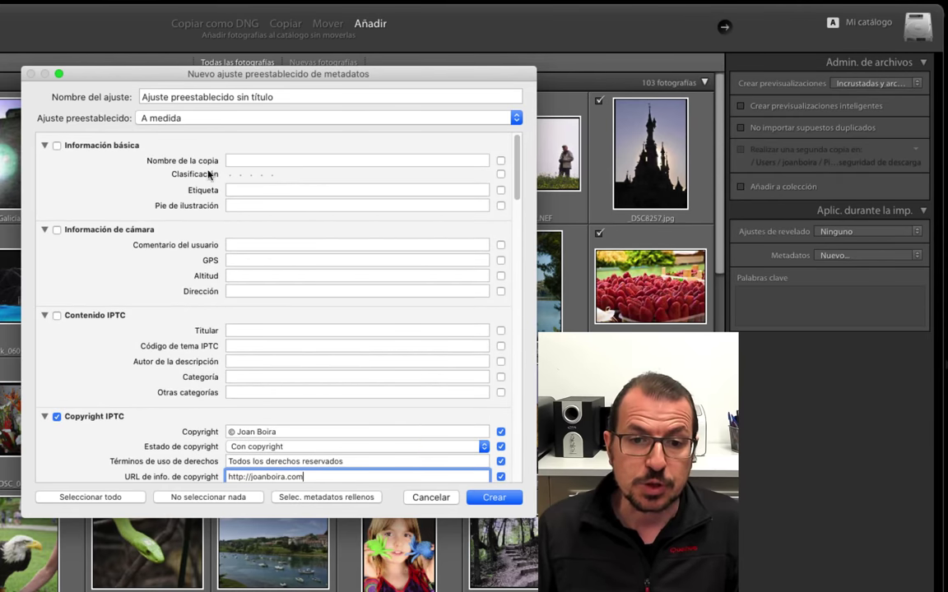
scroll(247, 214, down, 5)
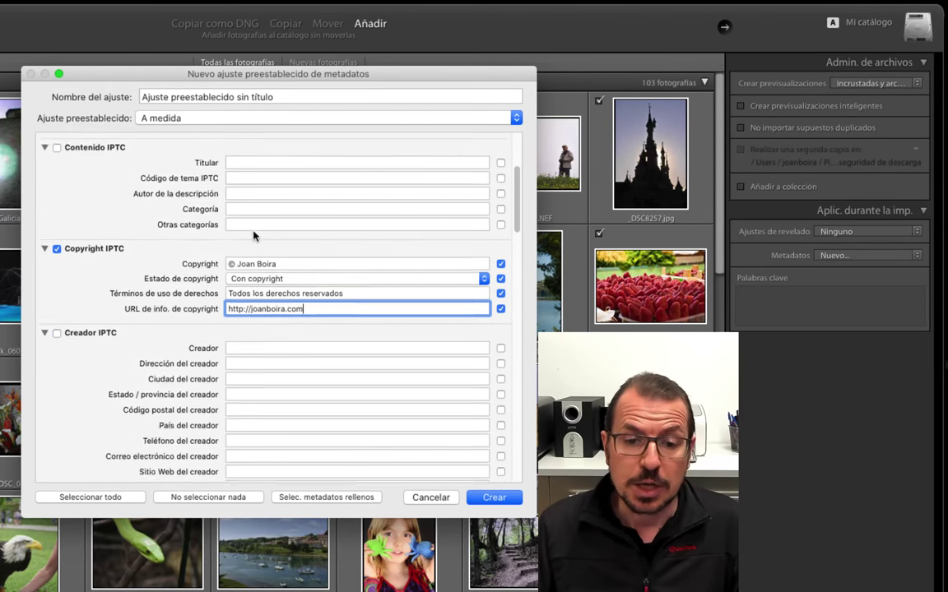
scroll(264, 251, down, 4)
scroll(265, 268, down, 1)
scroll(260, 278, down, 2)
scroll(258, 285, down, 2)
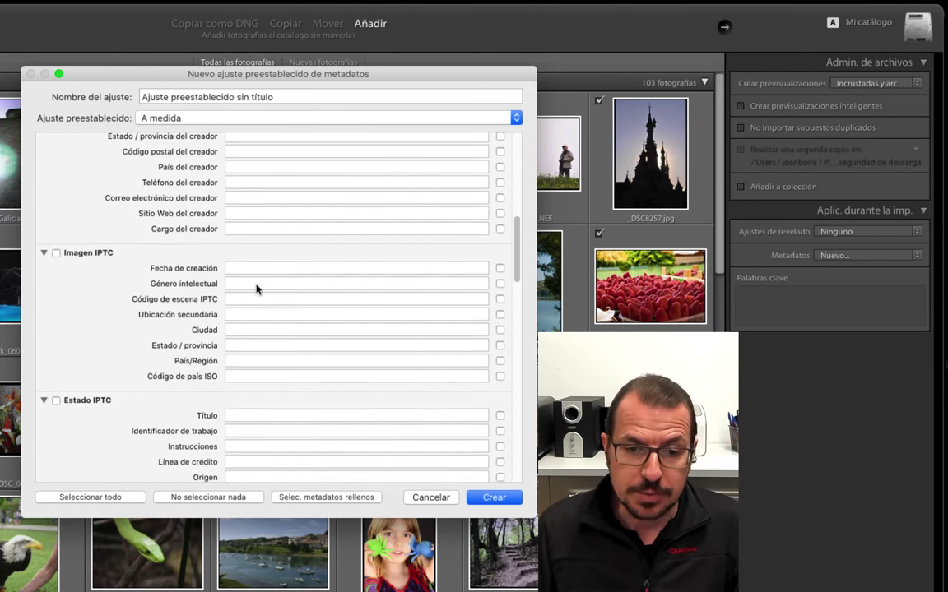
scroll(256, 289, down, 2)
scroll(255, 290, down, 3)
scroll(256, 293, down, 2)
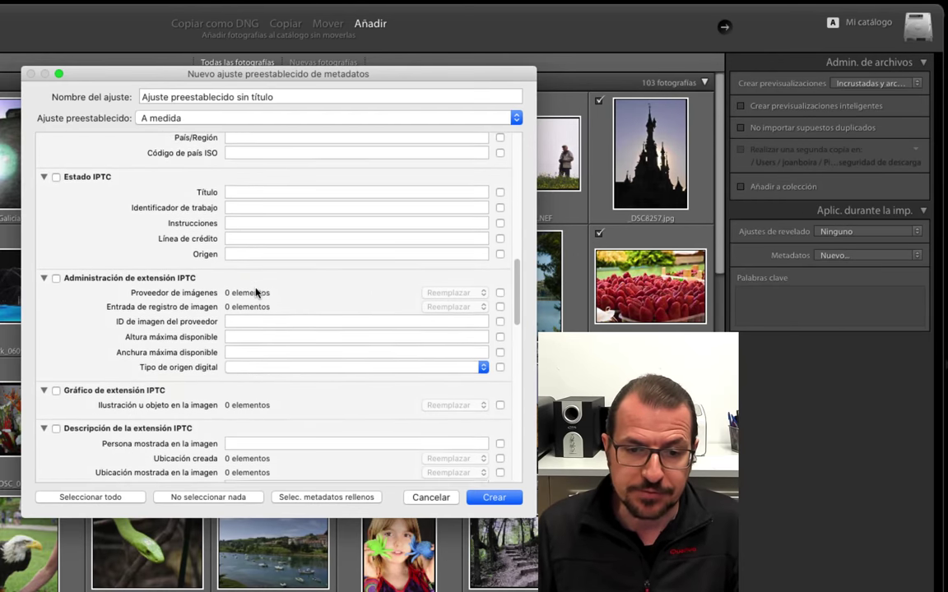
scroll(256, 292, down, 3)
scroll(272, 263, up, 10)
scroll(262, 240, down, 1)
key(Tab)
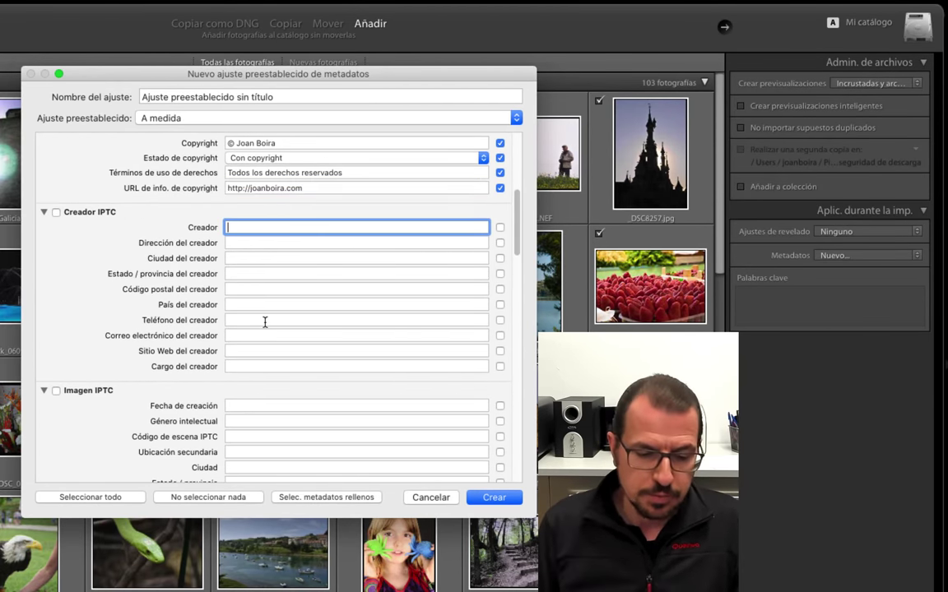
text(Joan B)
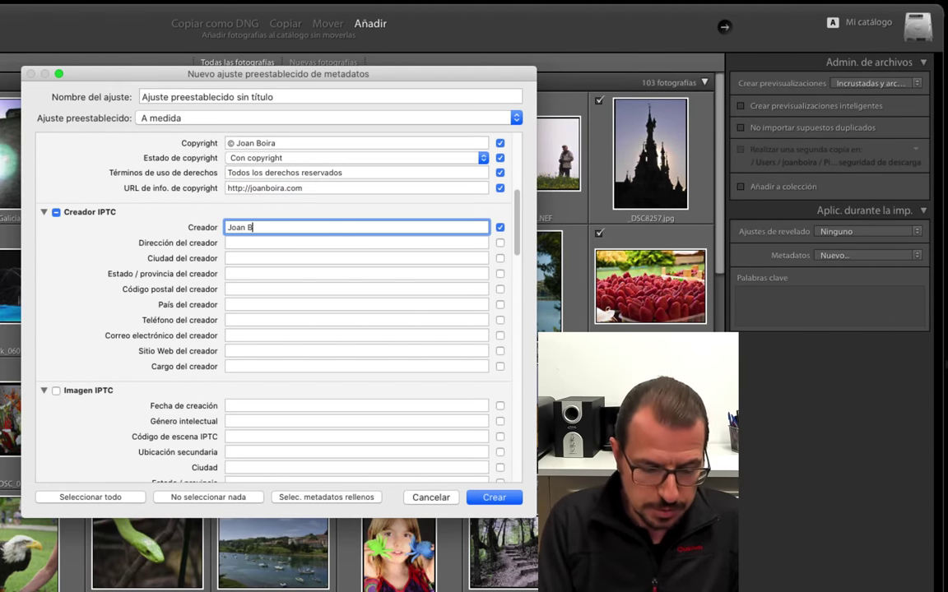
text(oira)
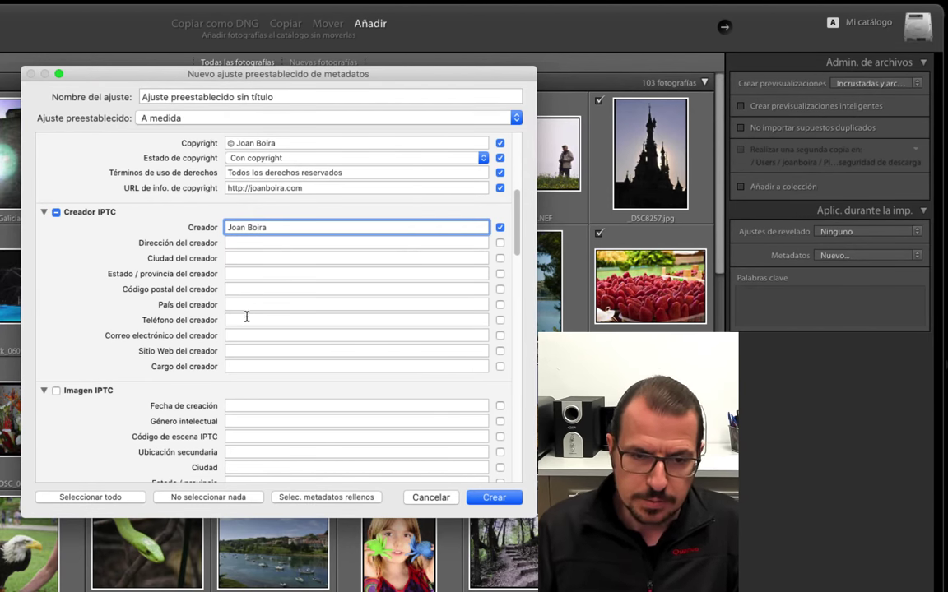
click(247, 319)
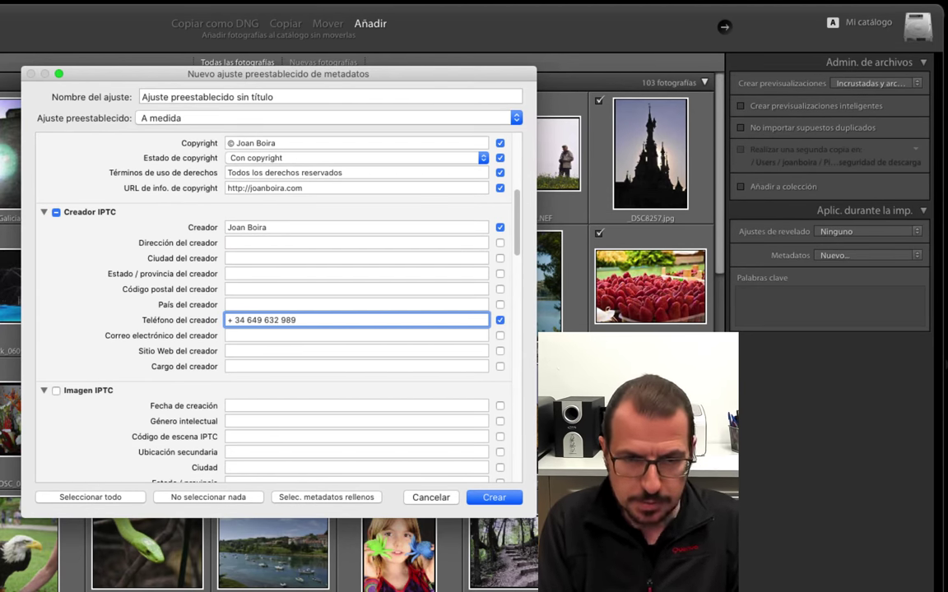
key(Tab)
text(joanboira.com)
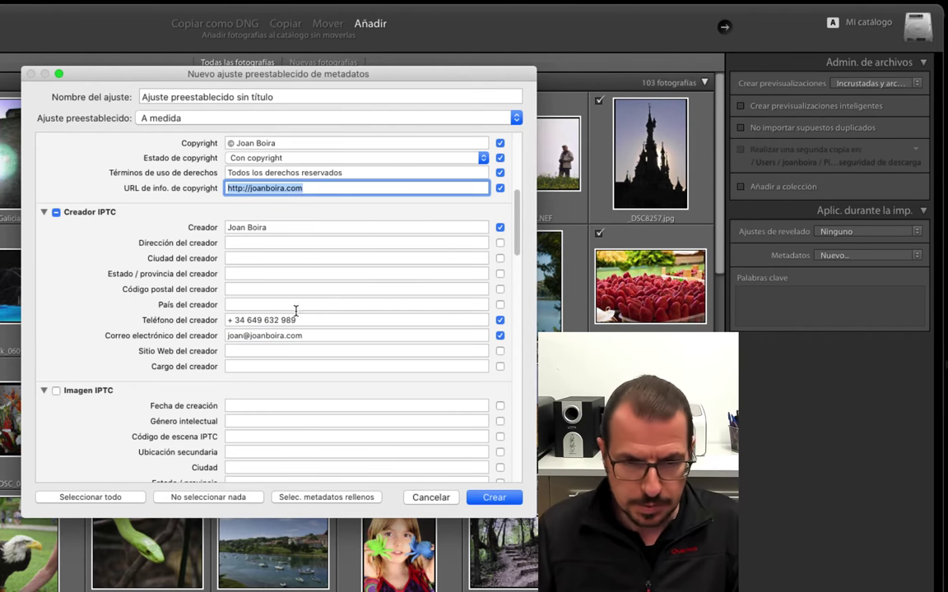
key(Tab)
text(http://joanboira.com)
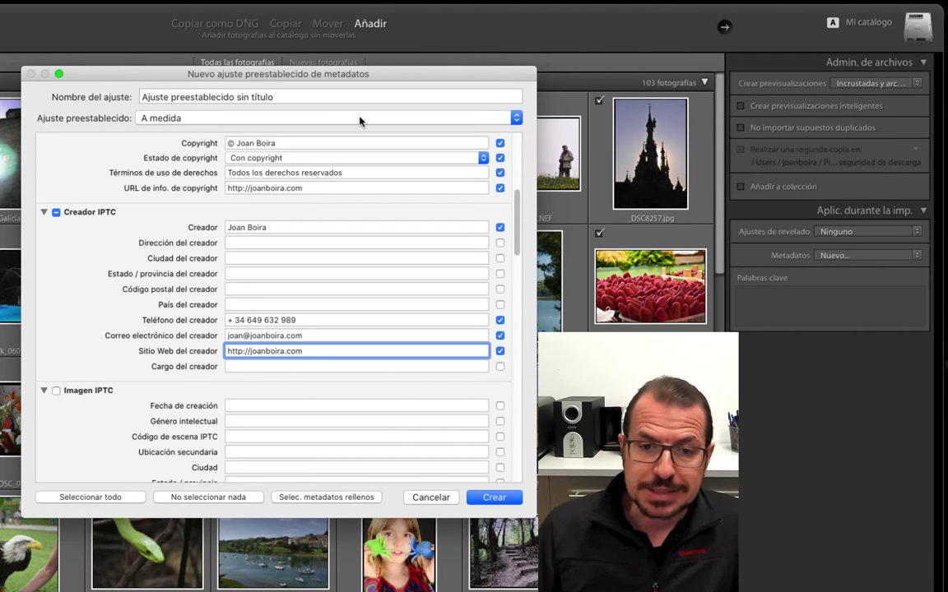
Save the metadata as a new preset named '©' plus the copyright holder's name.
click(359, 121)
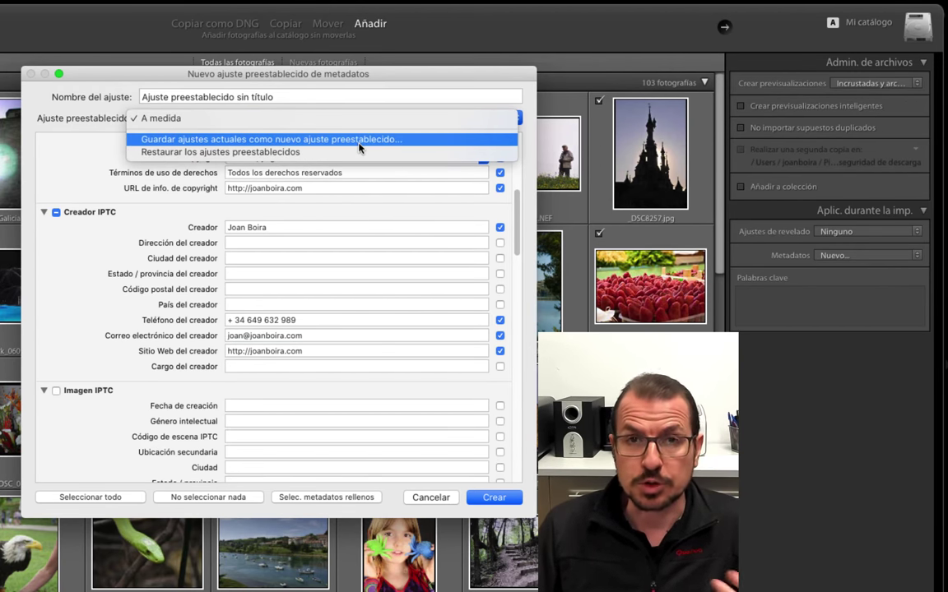
click(359, 141)
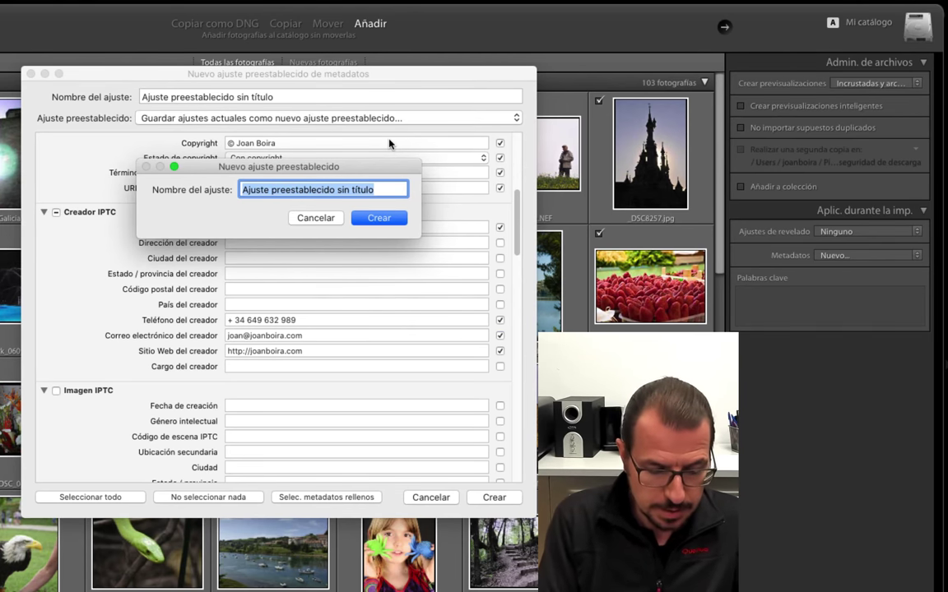
text(©)
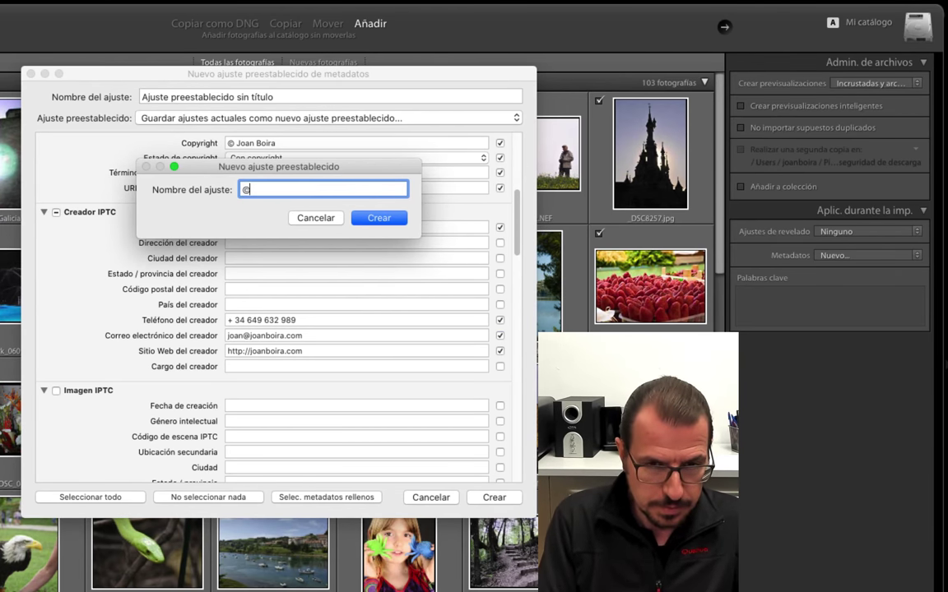
text( Joan Boira)
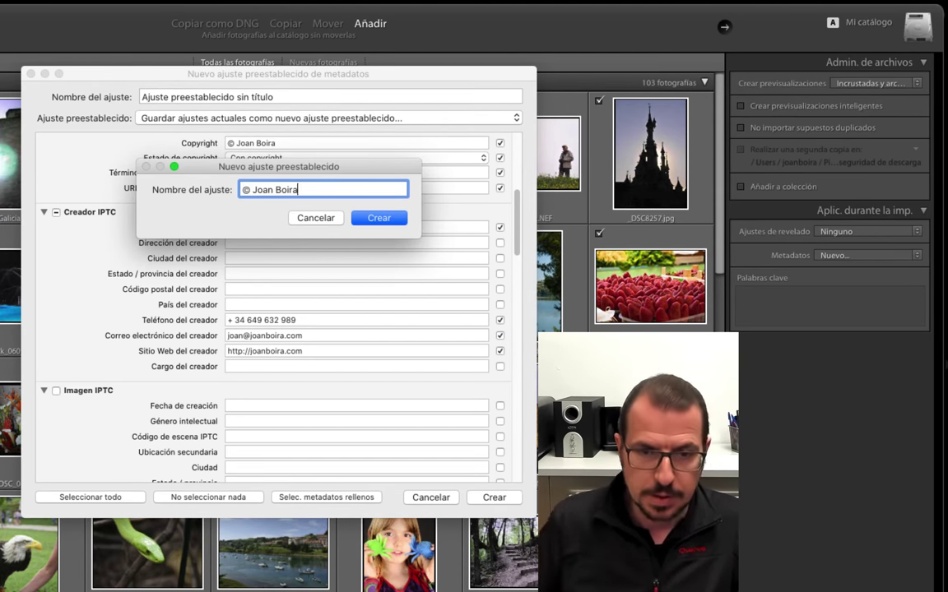
click(384, 221)
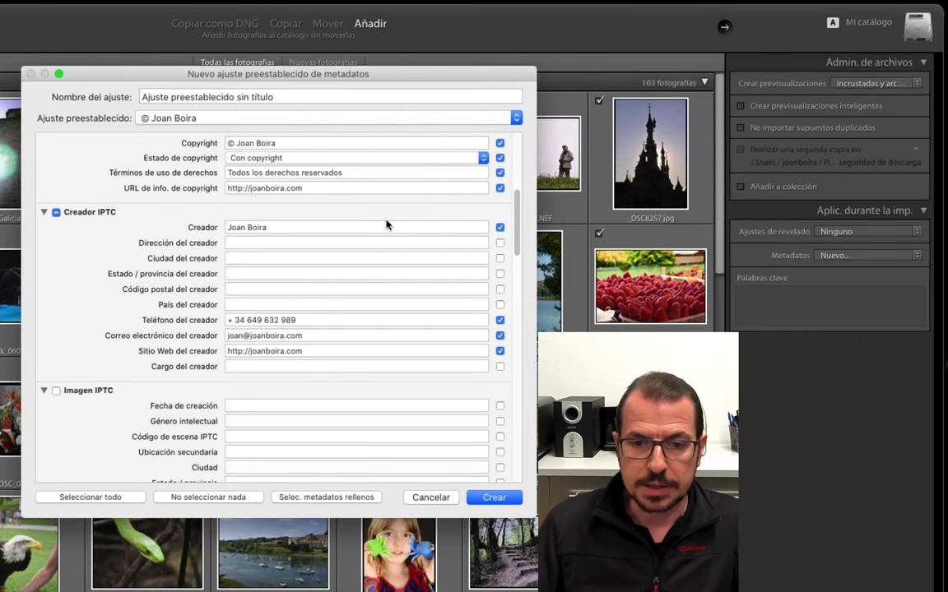
Close the preset editor and select the new copyright preset under import Metadata.
click(430, 497)
click(847, 255)
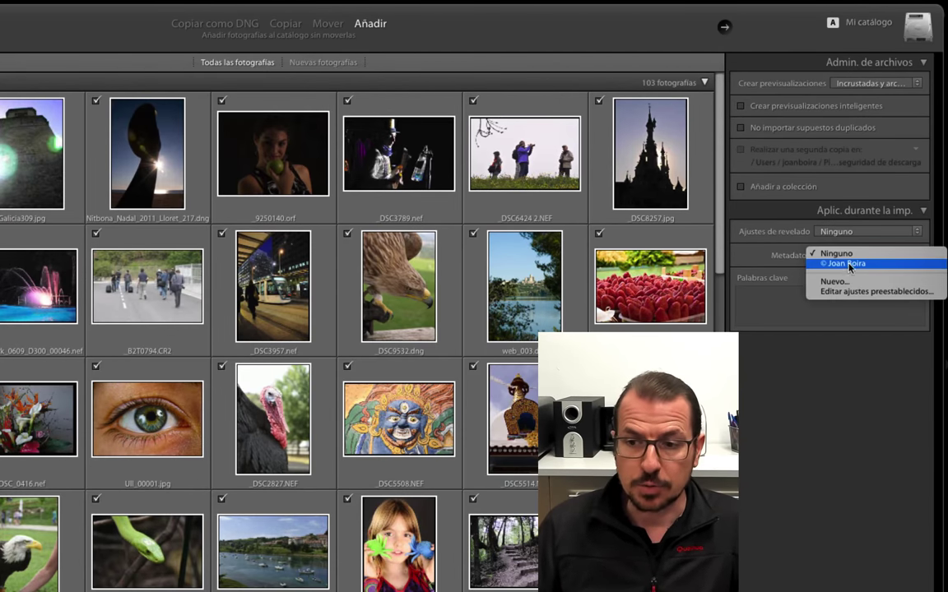
click(847, 263)
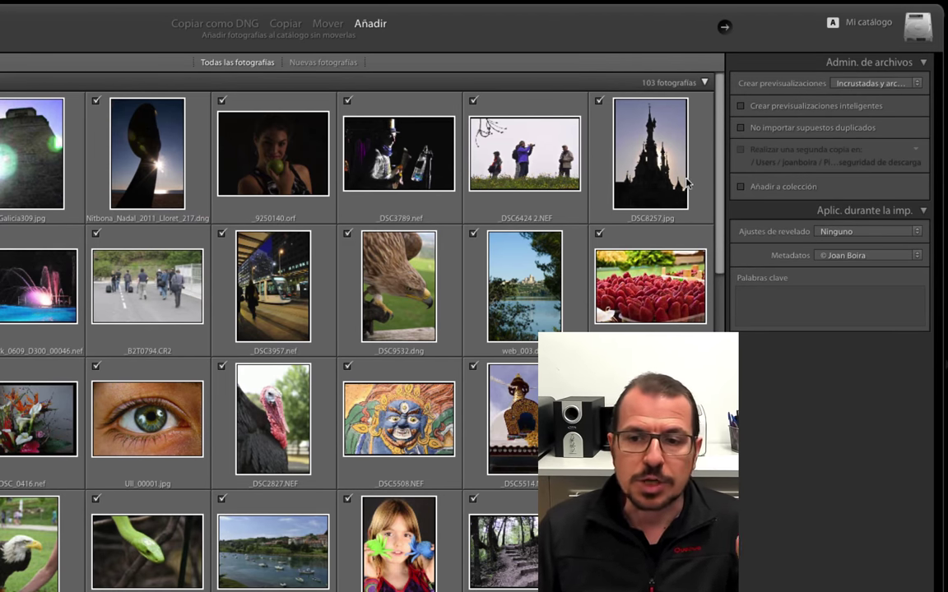
Enter comma-separated import keywords: 'Curso fotografía' and a second keyword for training photos.
click(760, 300)
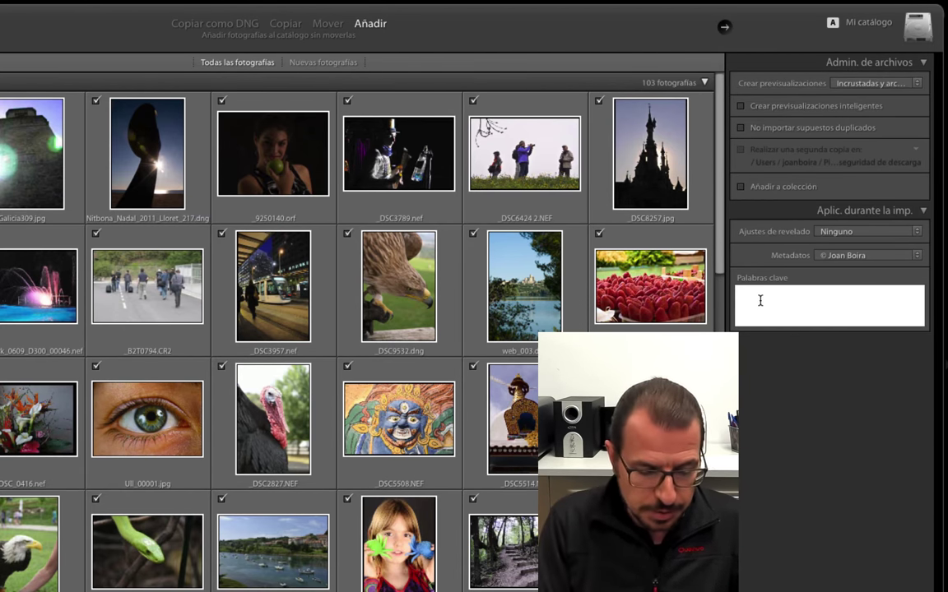
text(Curso fotografia)
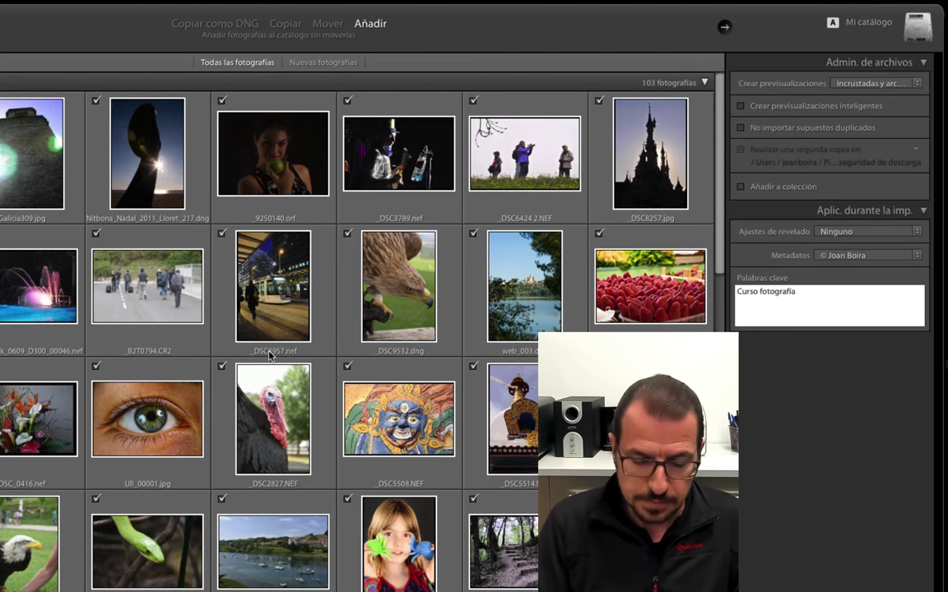
text(, Fotos Joan formación)
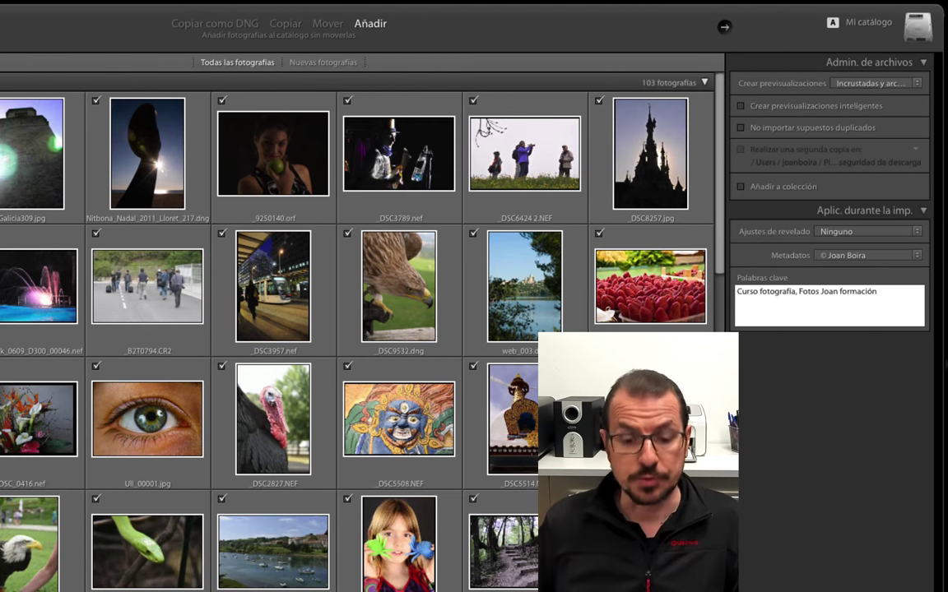
text(,)
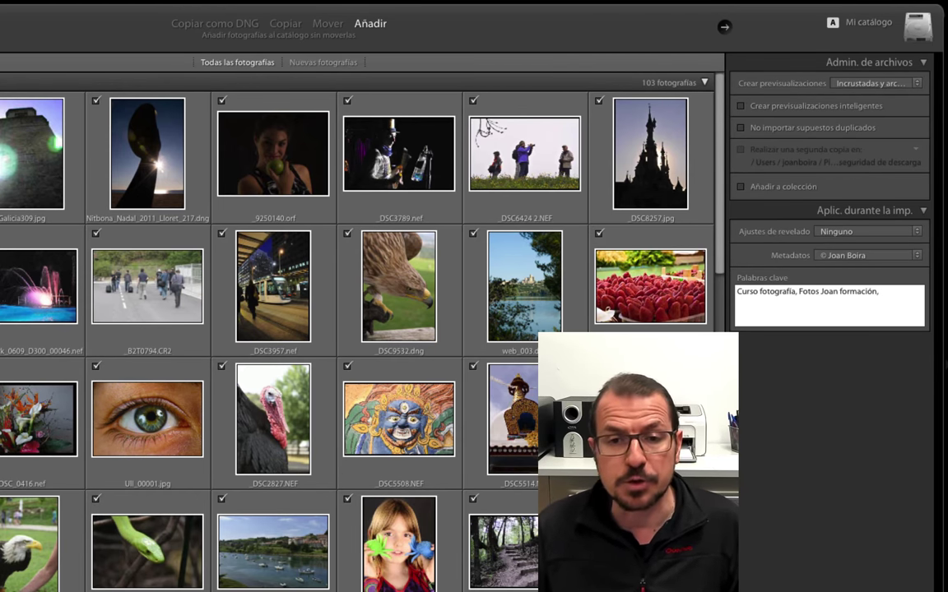
Switch the import to Move and enable file renaming with the 'Fecha - Nombre de archivo' template.
click(352, 27)
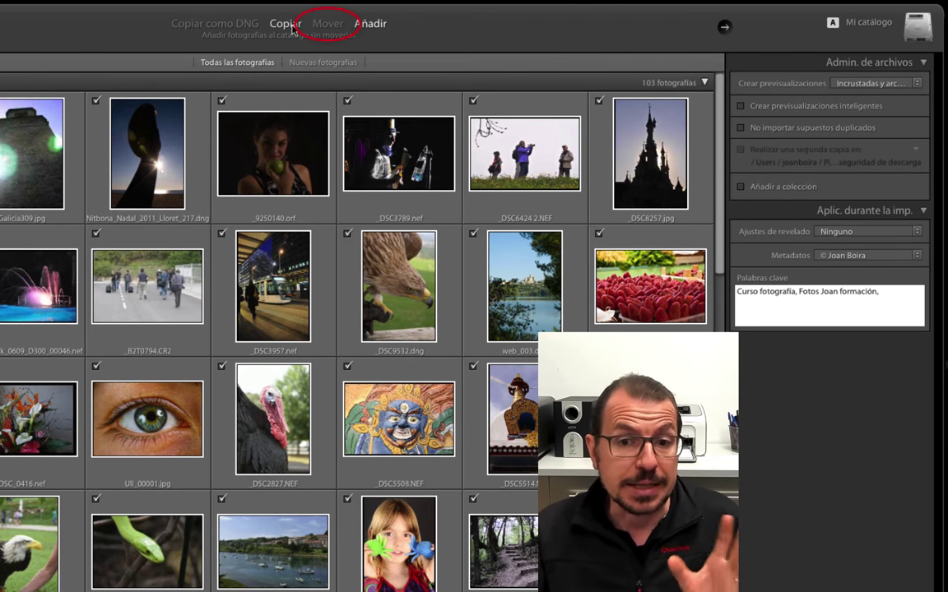
click(317, 26)
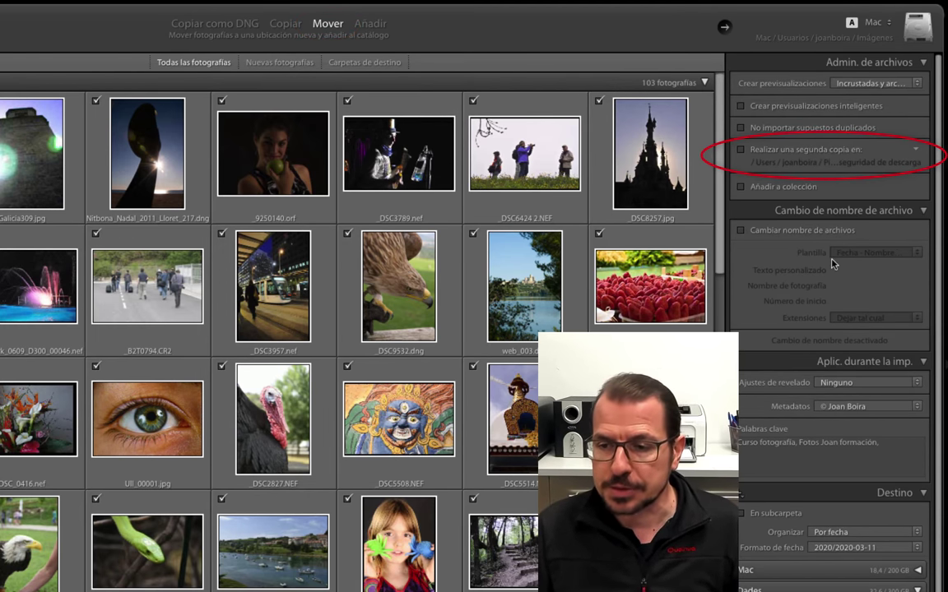
scroll(785, 230, down, 1)
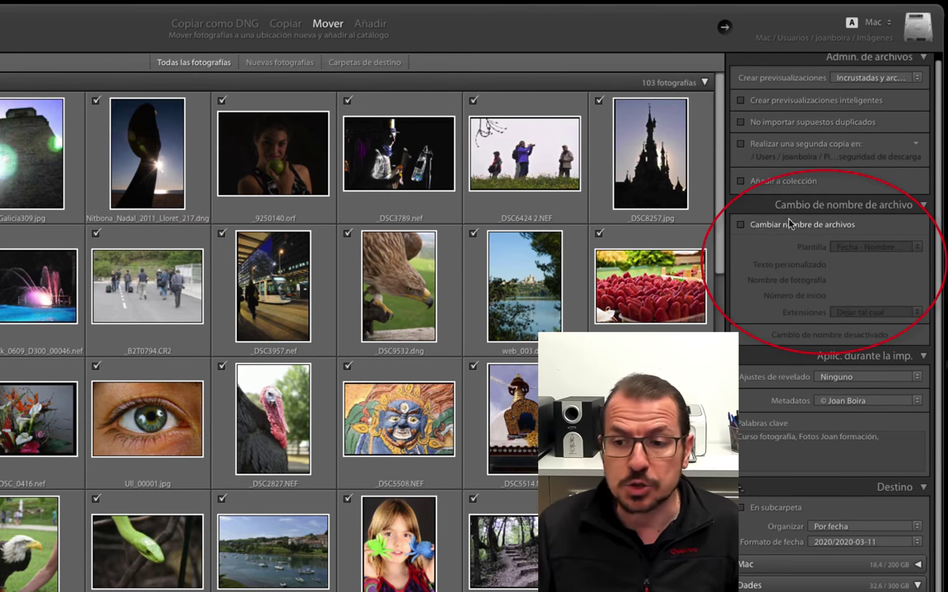
click(741, 224)
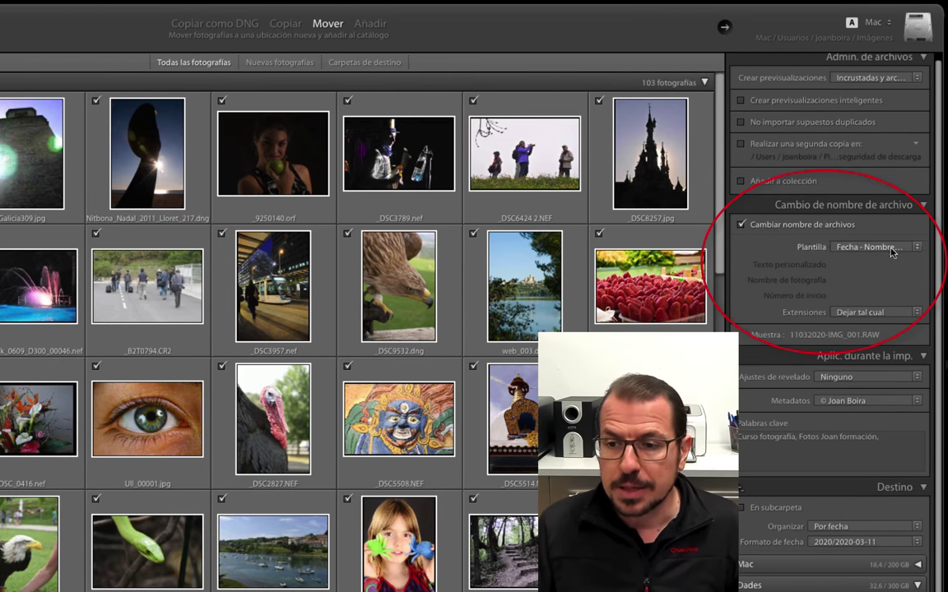
click(847, 247)
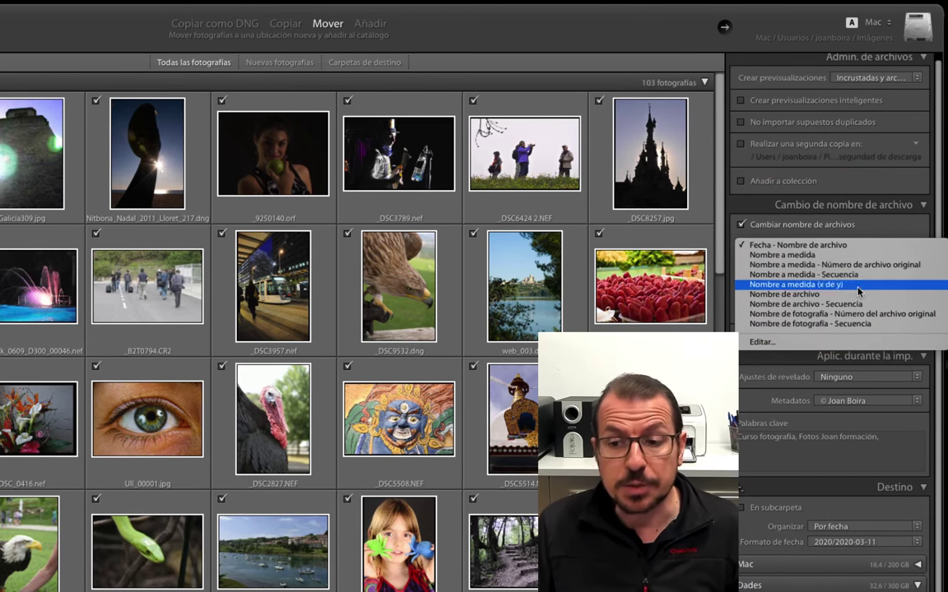
Edit the naming template, deleting the date and file-name tokens and inserting 'Texto a medida'.
click(825, 342)
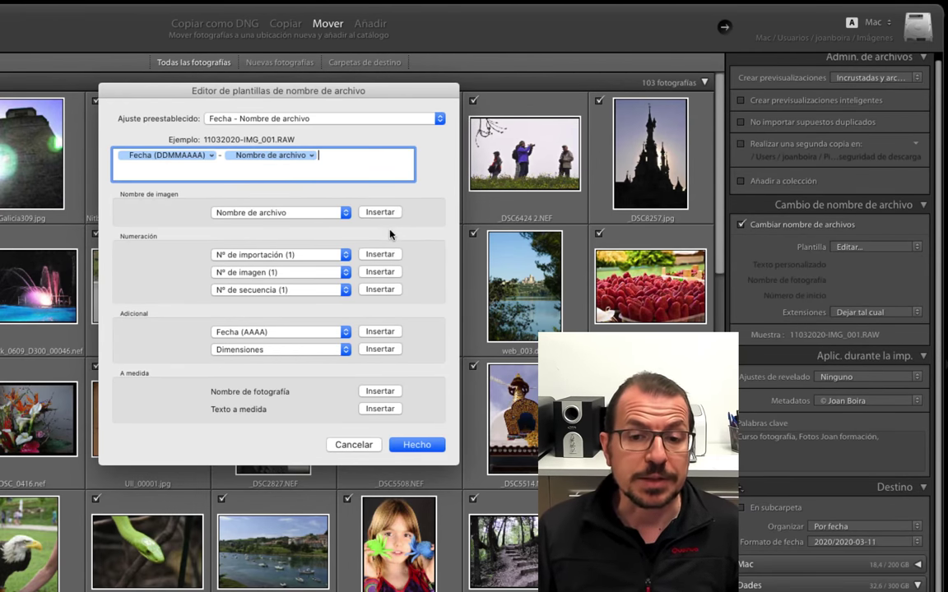
click(342, 155)
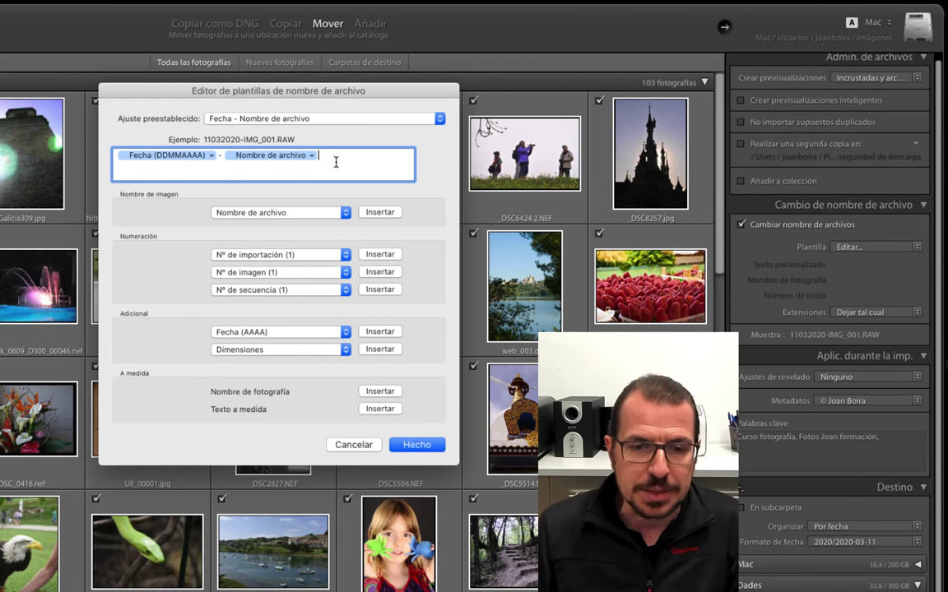
key(BackSpace)
key(BackSpace)
key(BackSpace)
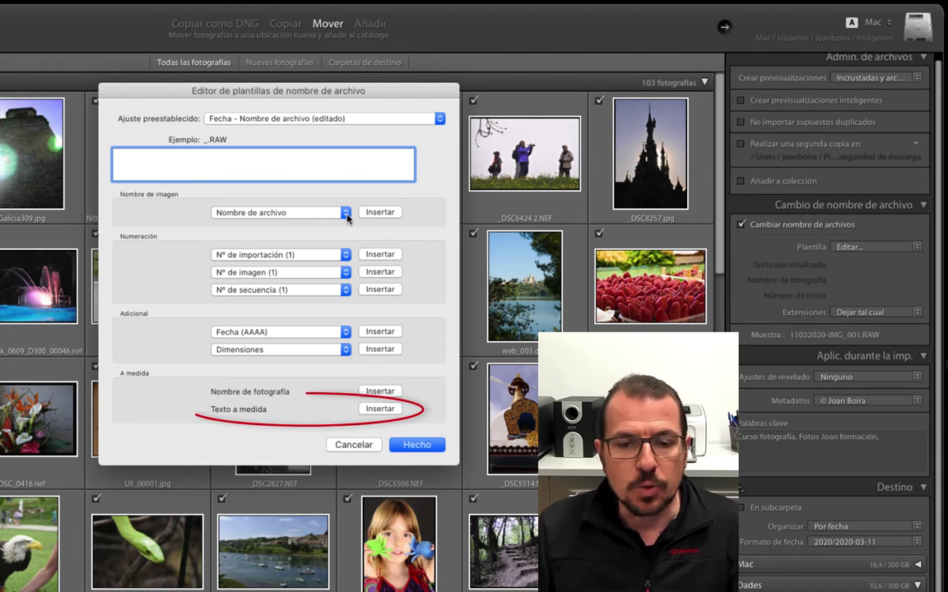
click(379, 410)
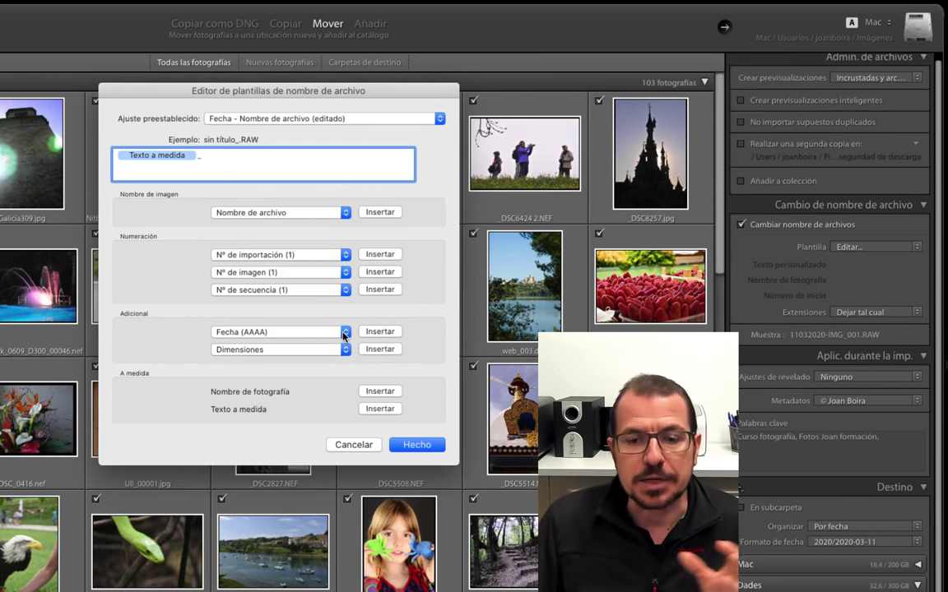
Add a Fecha (DDMMAA) date and a Nº de secuencia (0001) number to the template.
click(344, 332)
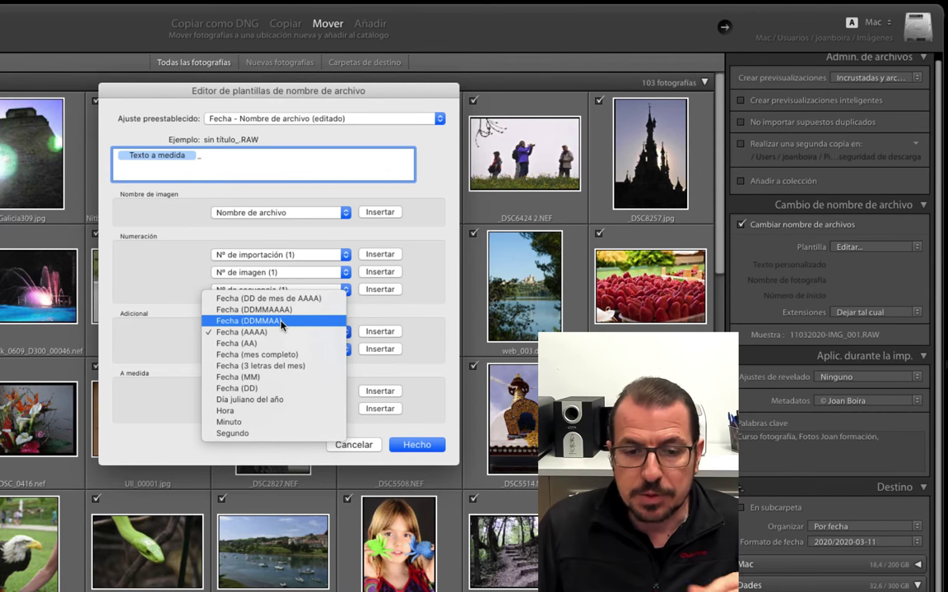
key(Escape)
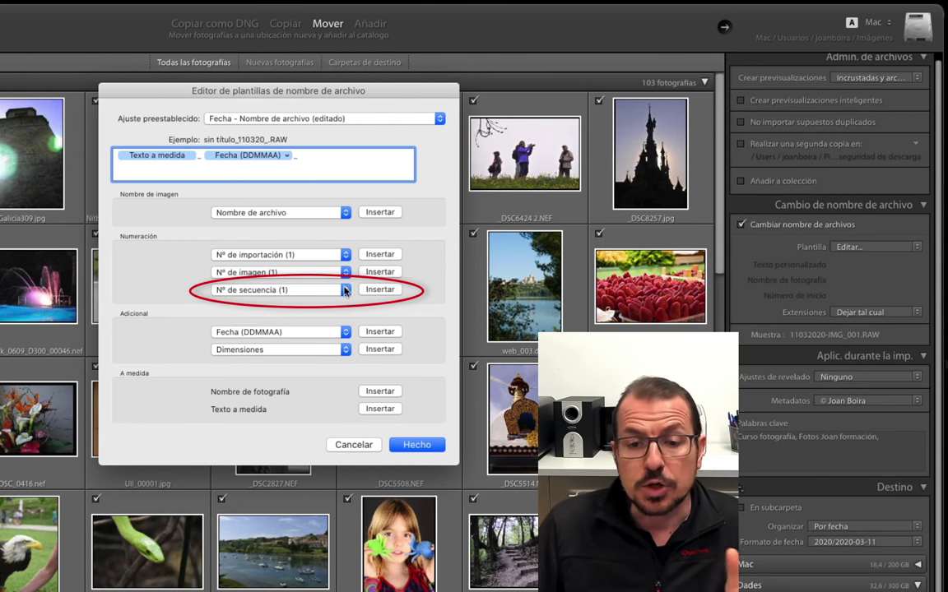
click(345, 290)
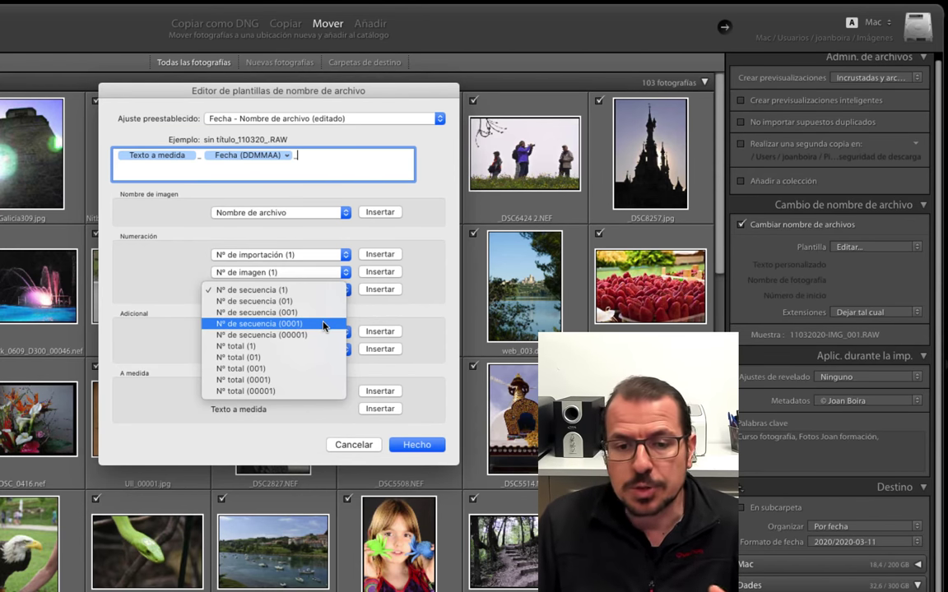
click(323, 324)
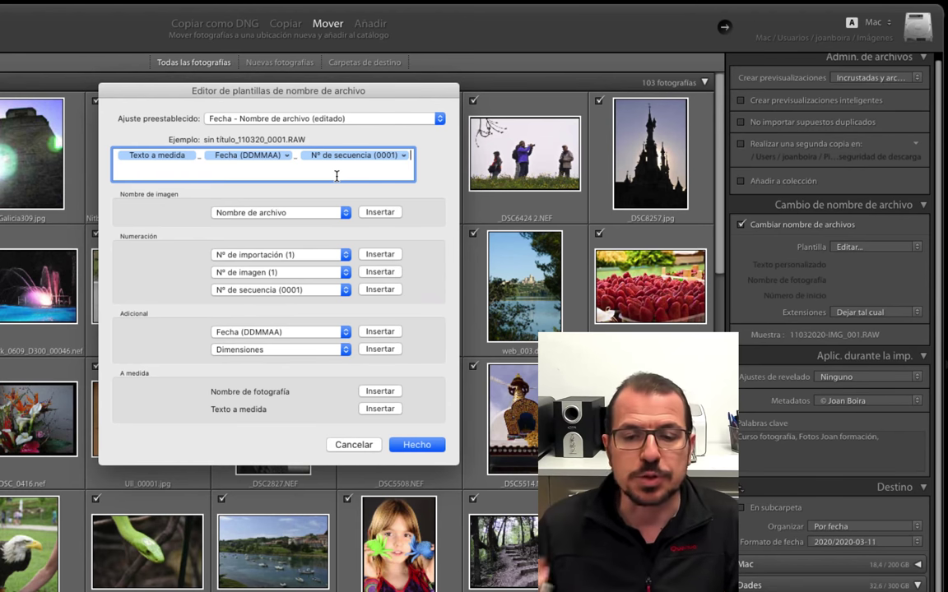
Save the custom naming template as a new preset called 'Texto_311220_0001'.
click(440, 120)
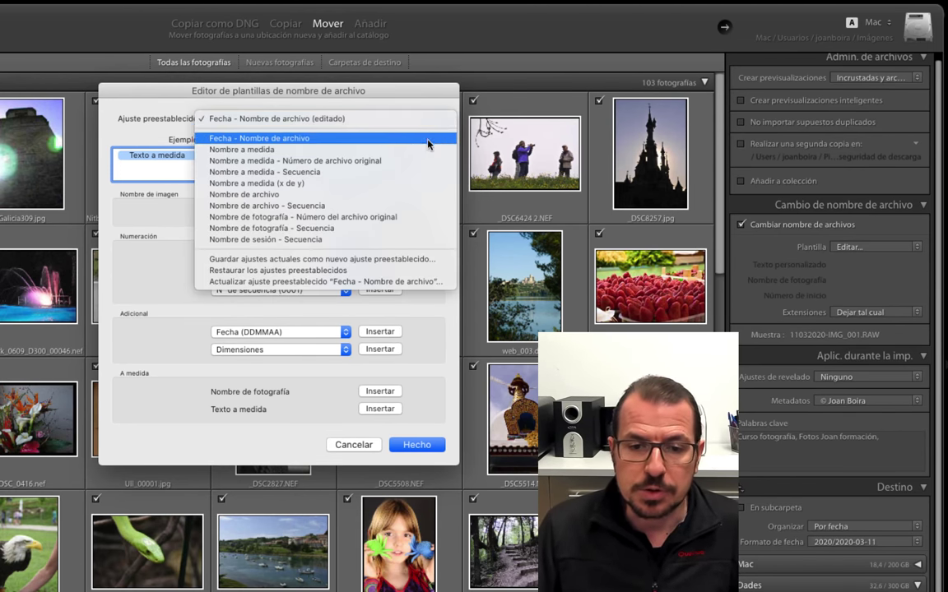
click(397, 261)
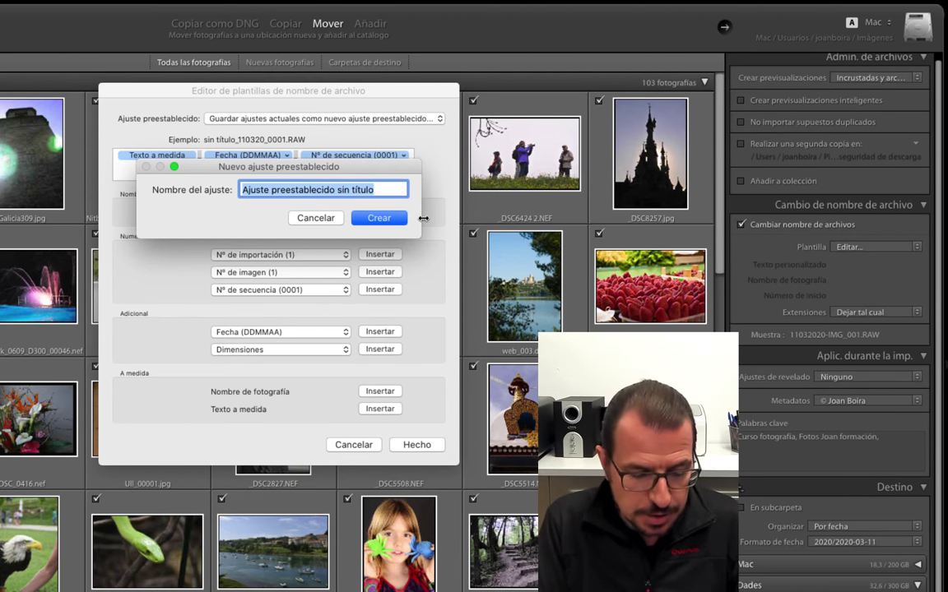
text(Texto_3112)
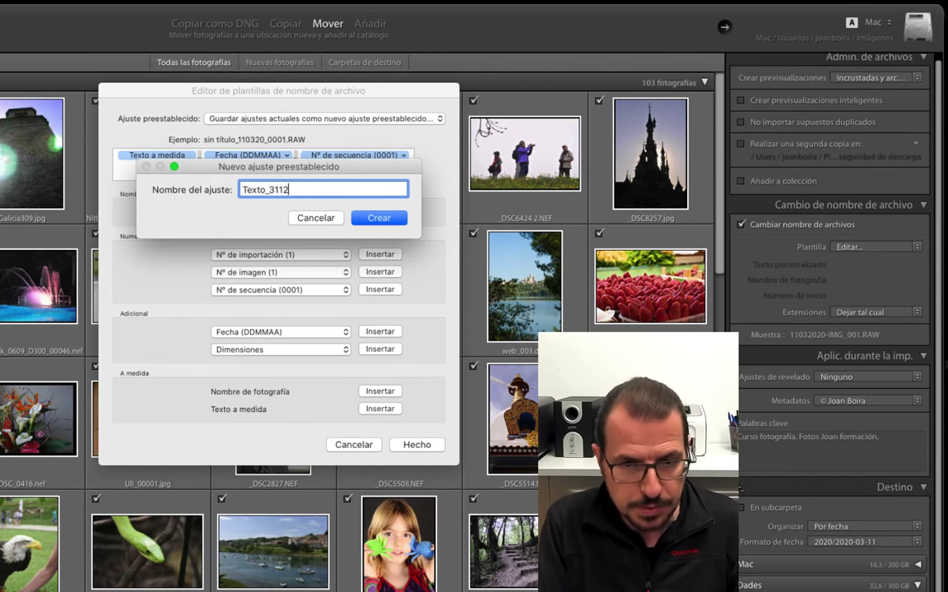
text(0)
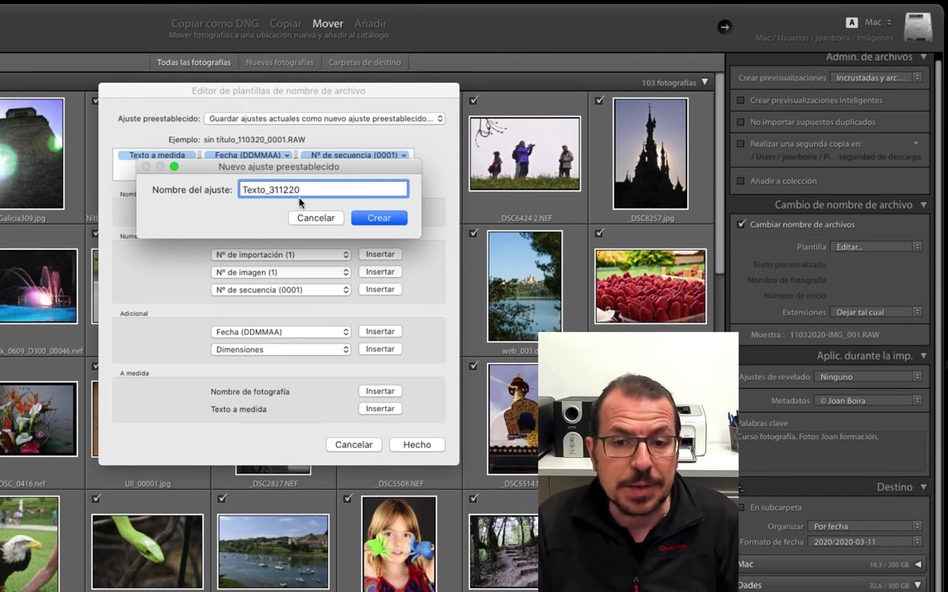
text(_3)
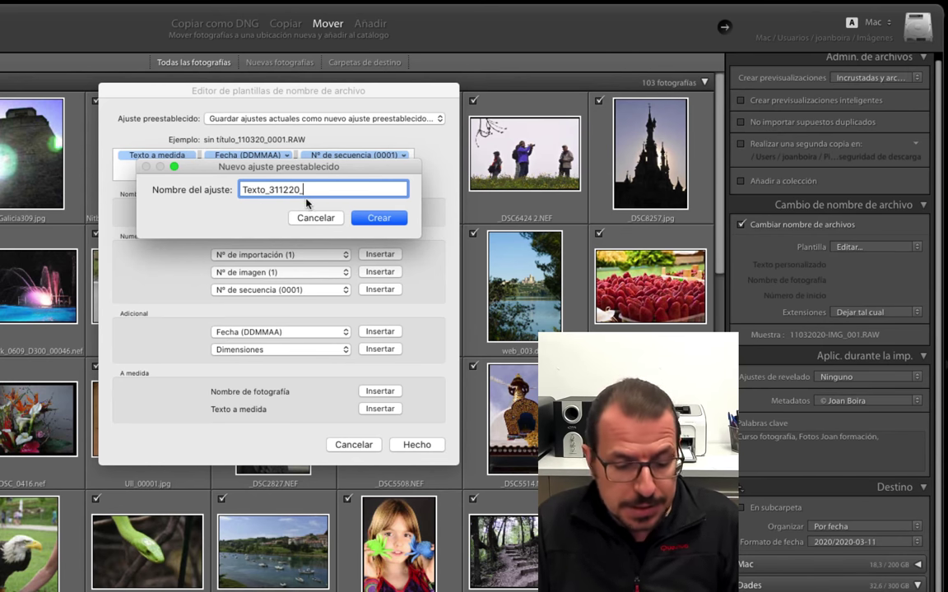
text(1)
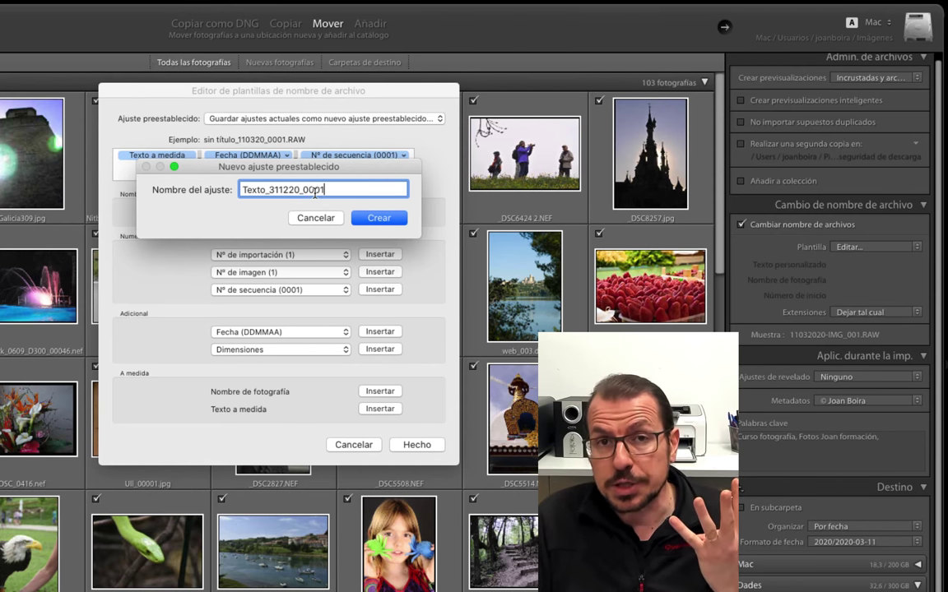
click(377, 219)
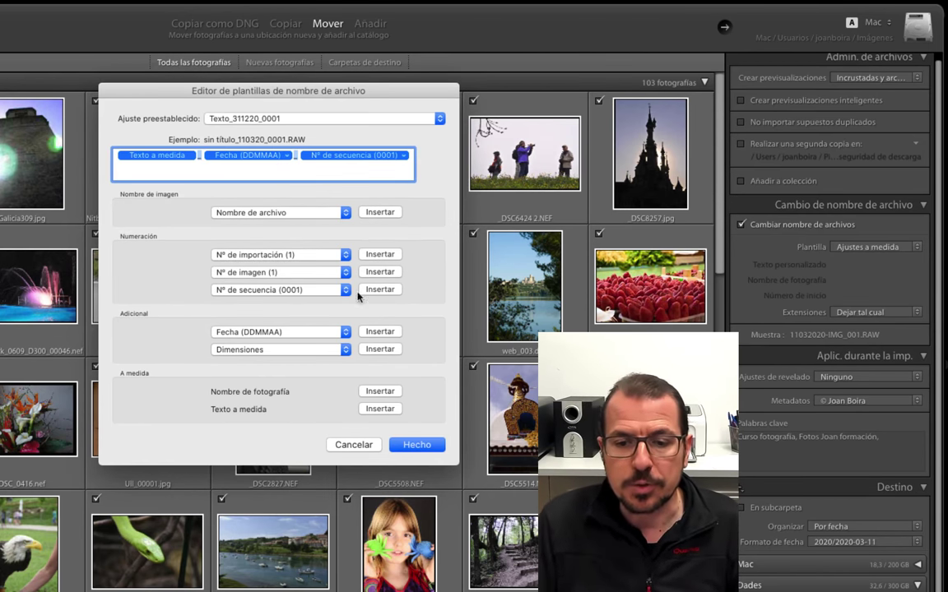
Rename imports with the Texto_311220_0001 template, custom text 'Foto' and start number 1.
click(408, 448)
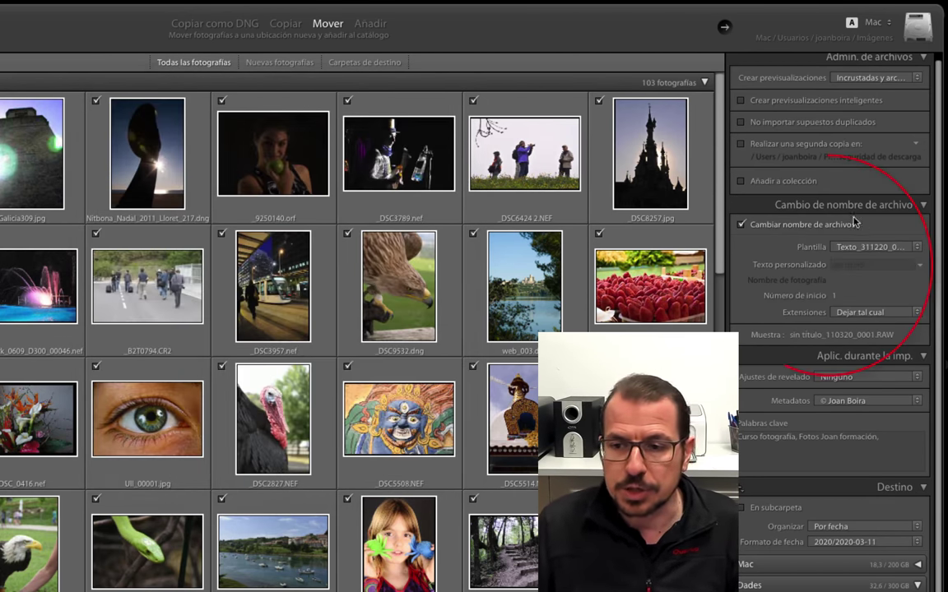
click(865, 247)
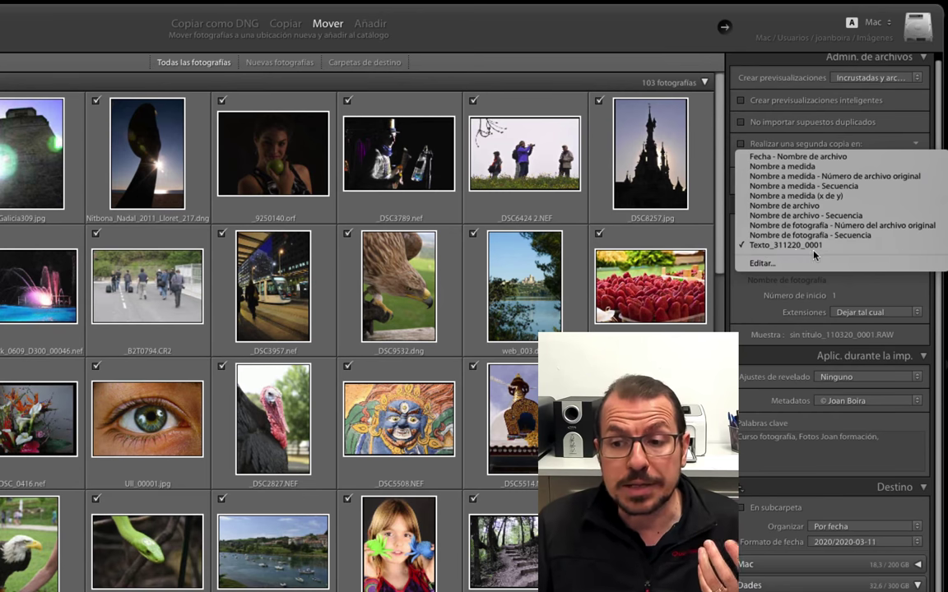
click(768, 249)
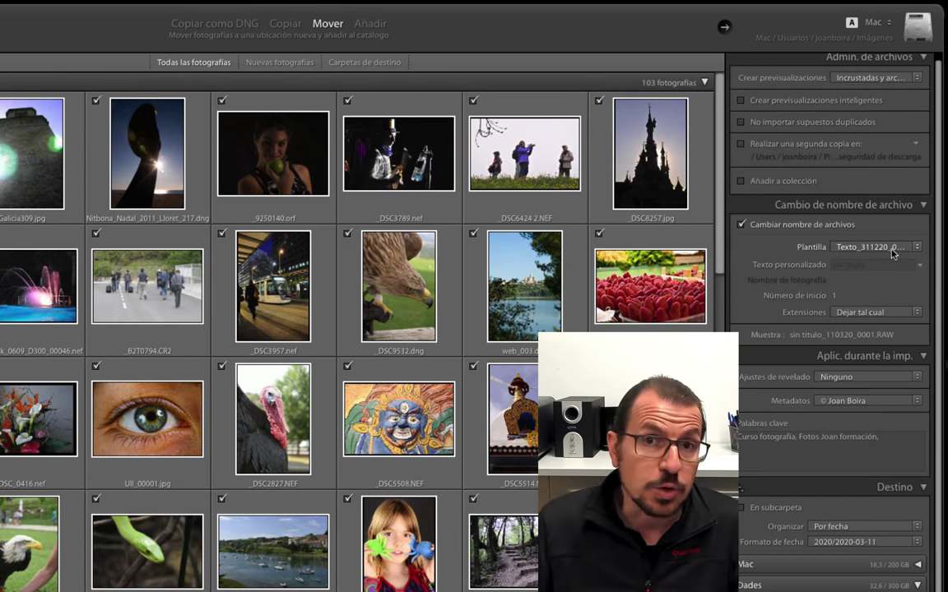
click(839, 265)
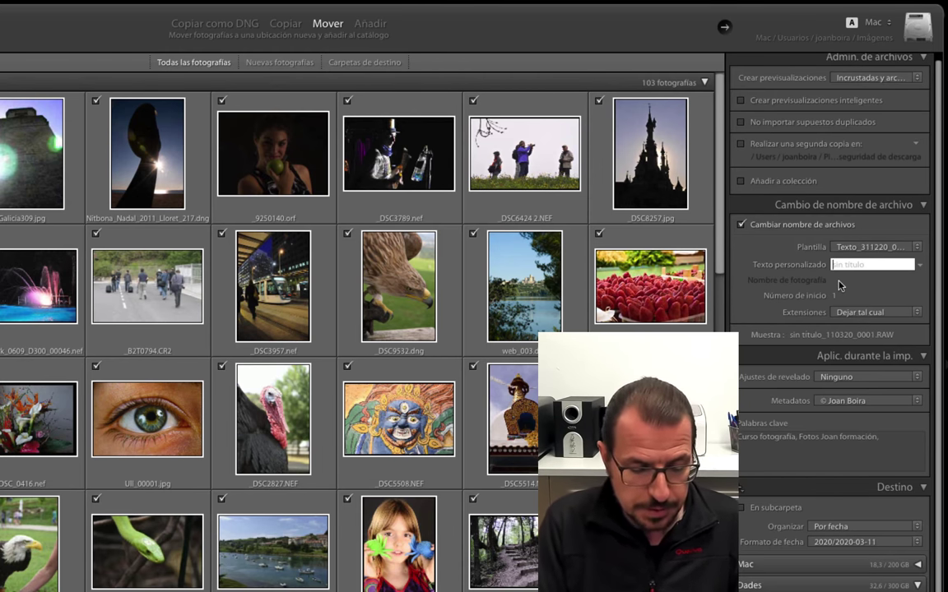
text(Foto)
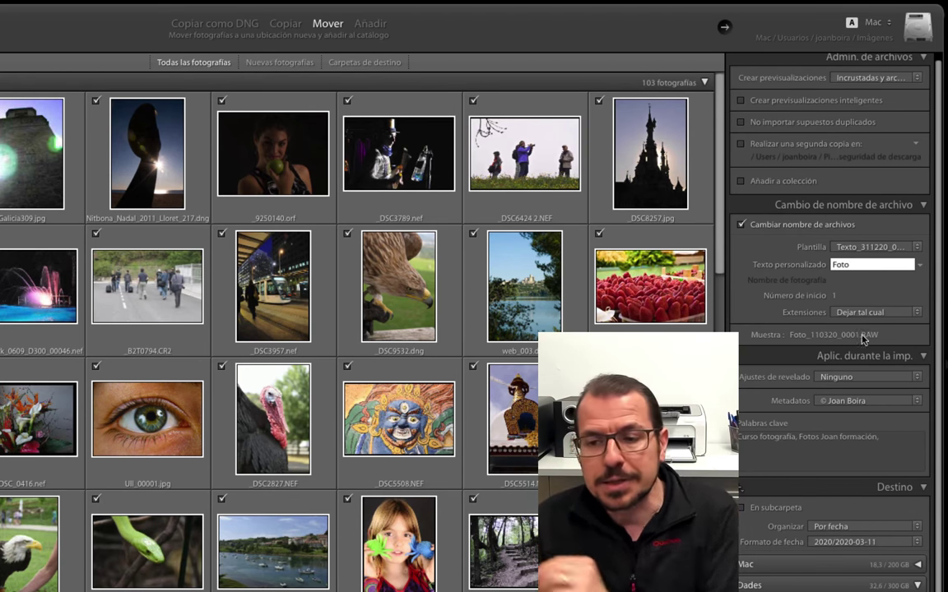
click(833, 289)
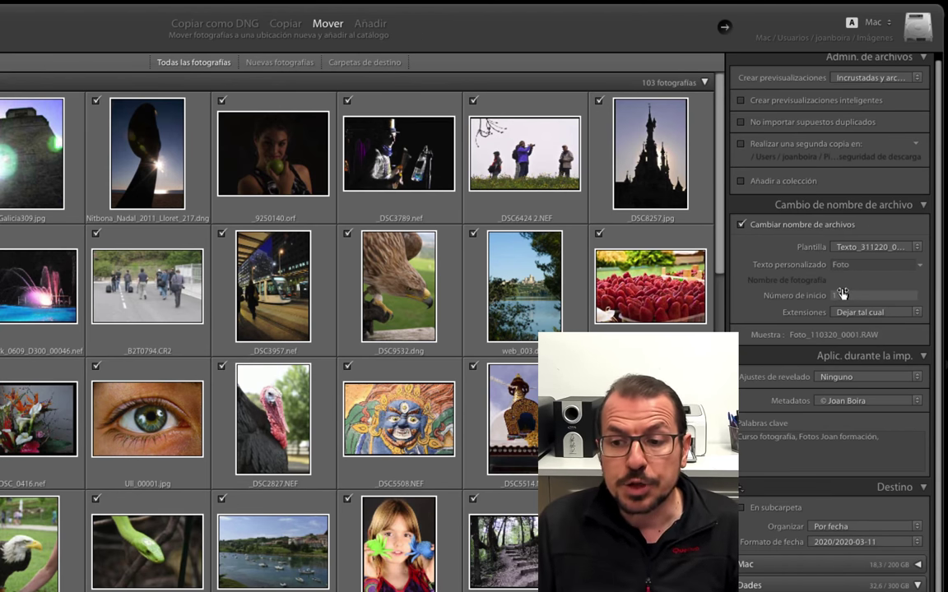
click(842, 293)
text(1)
click(851, 284)
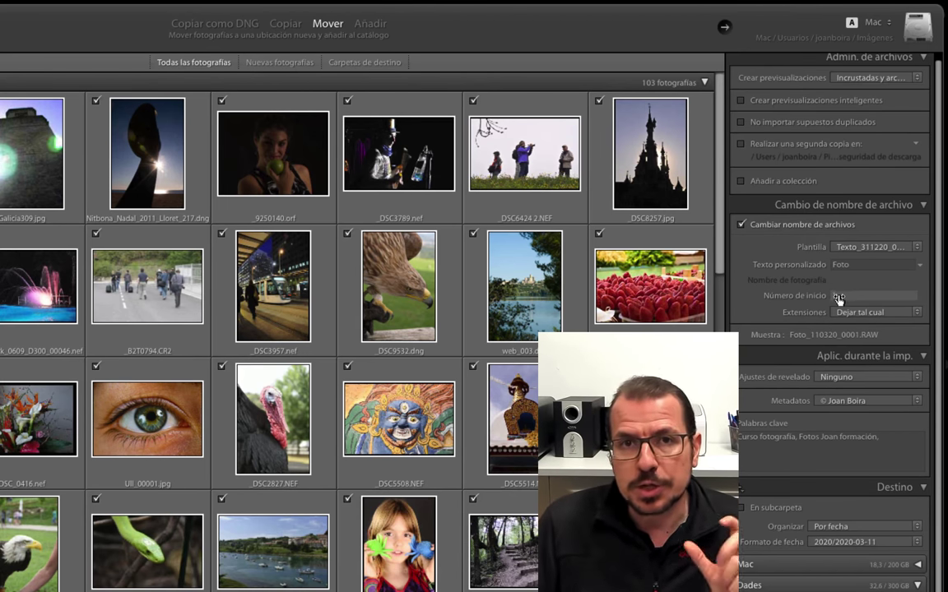
click(918, 312)
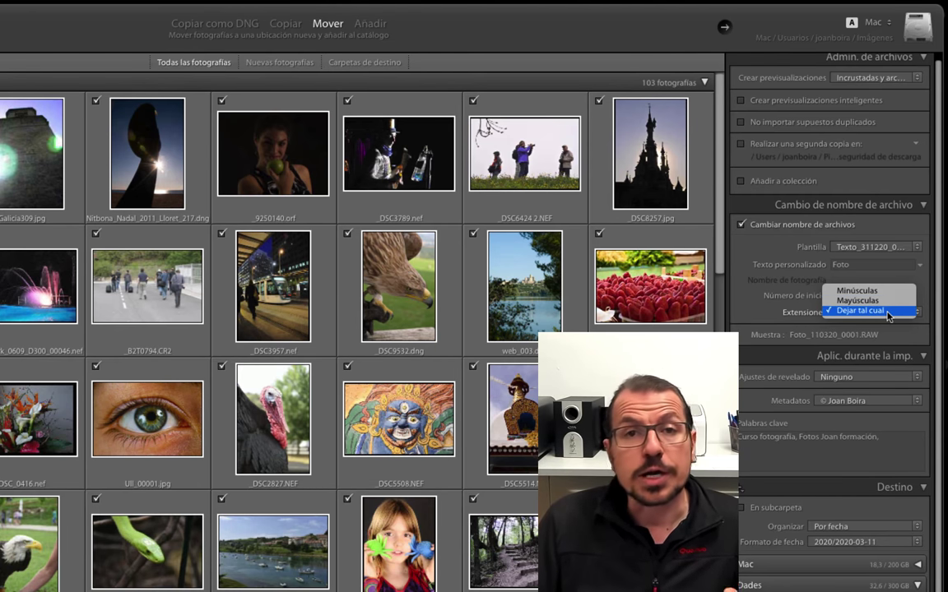
click(893, 314)
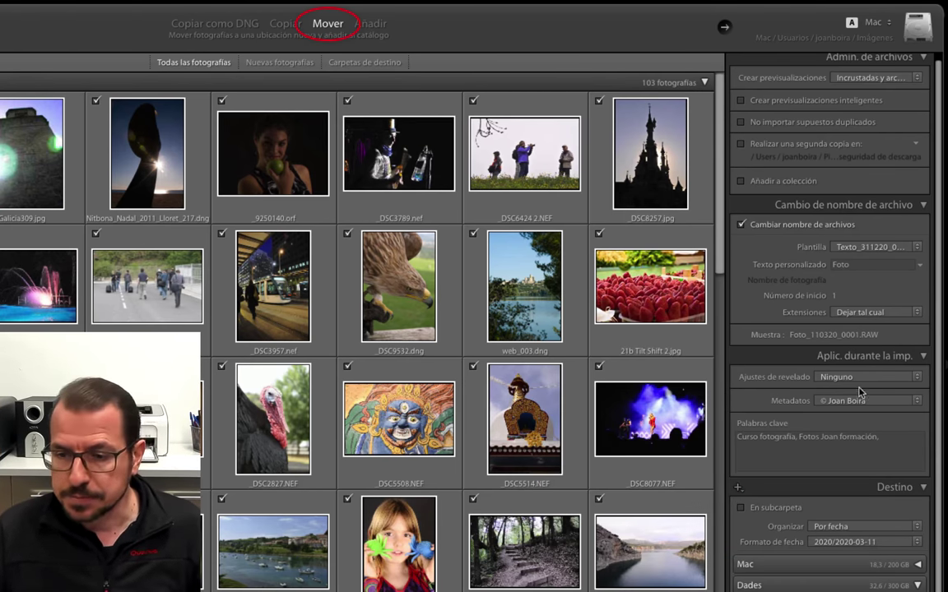
Organise photos En una carpeta inside a new 'Fotos curso' subfolder of Dades > Fotos.
scroll(827, 387, down, 1)
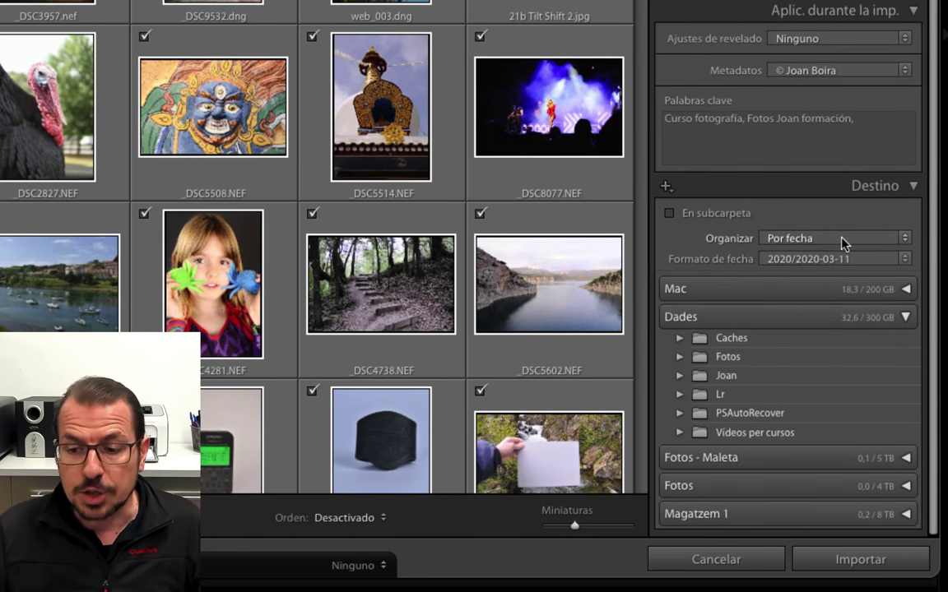
click(843, 240)
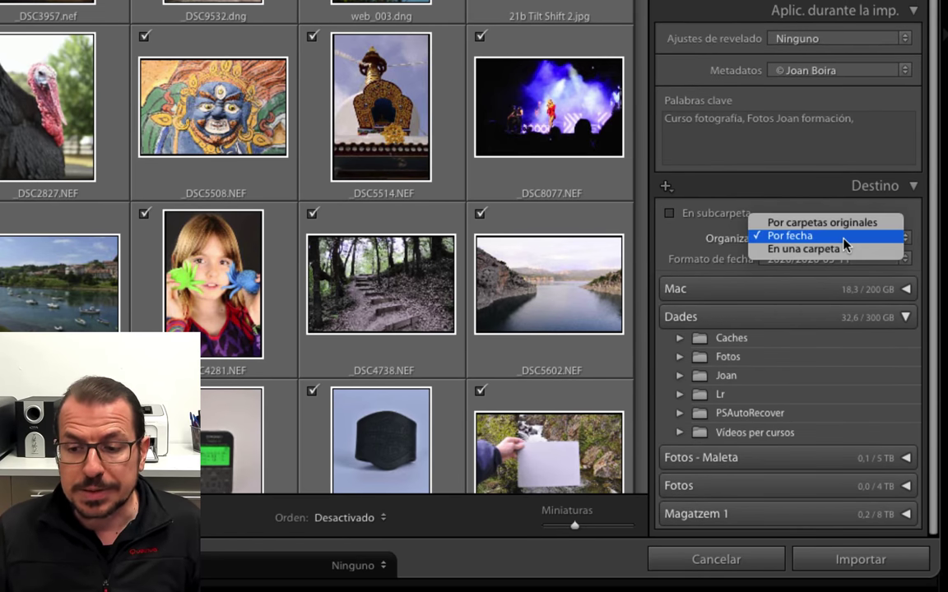
click(820, 251)
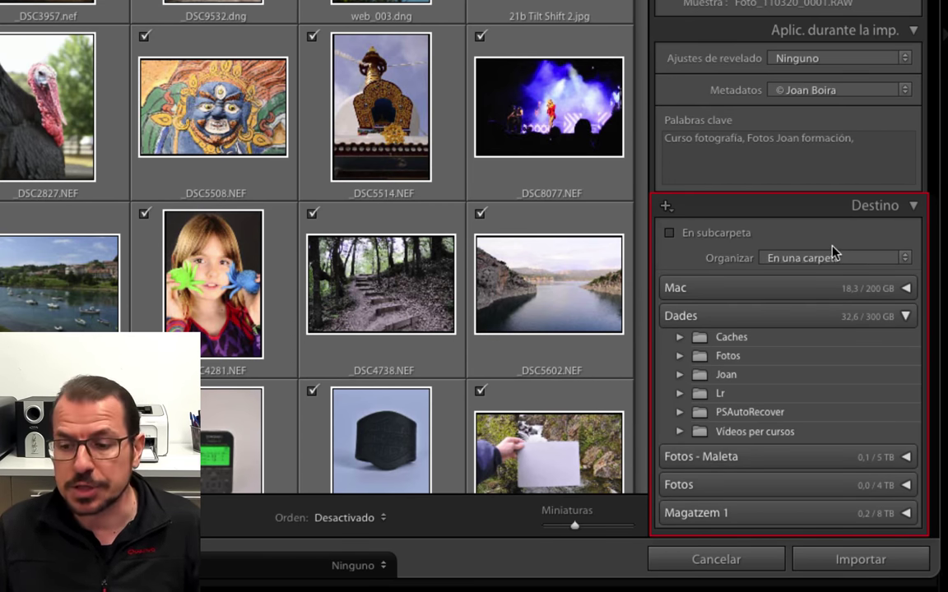
click(728, 357)
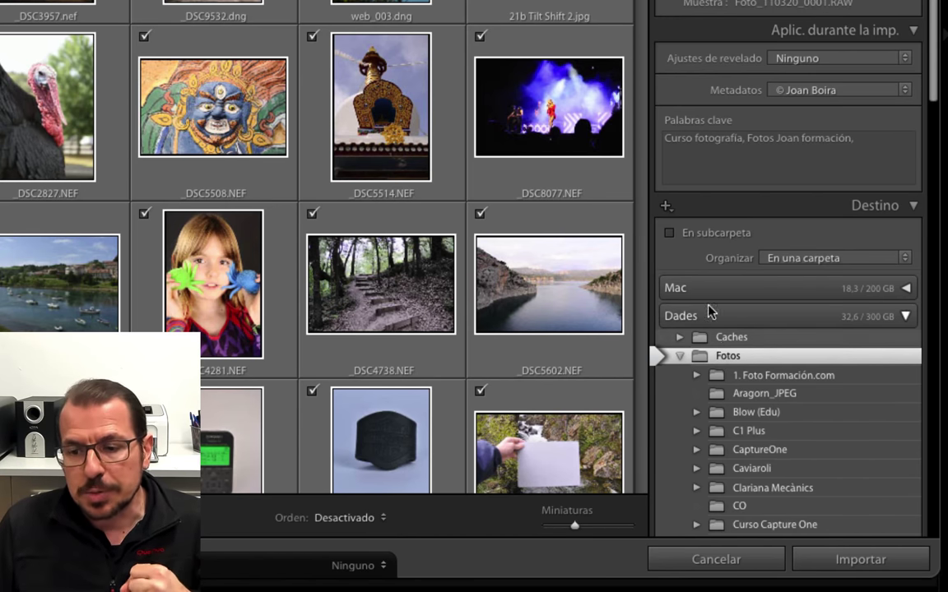
click(668, 233)
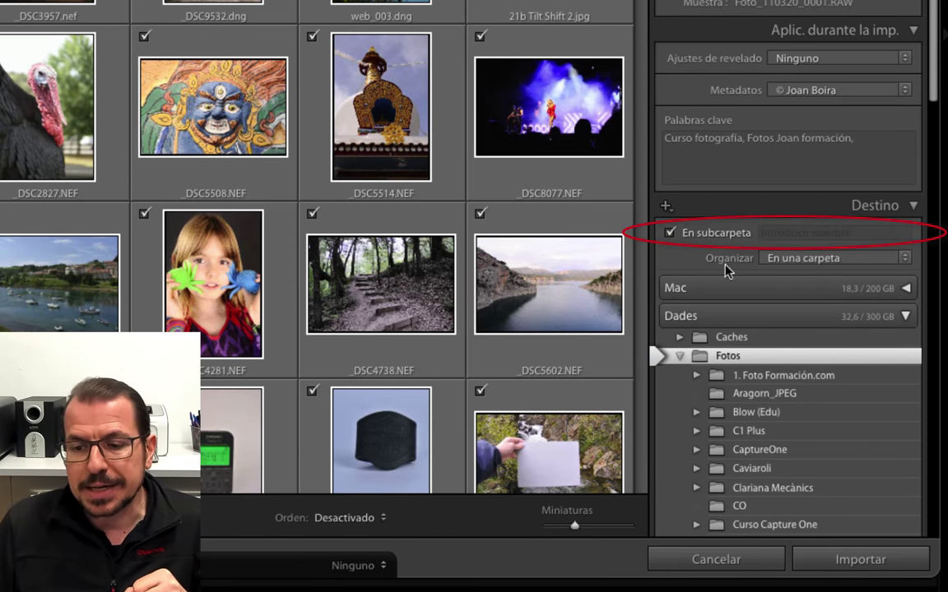
click(802, 233)
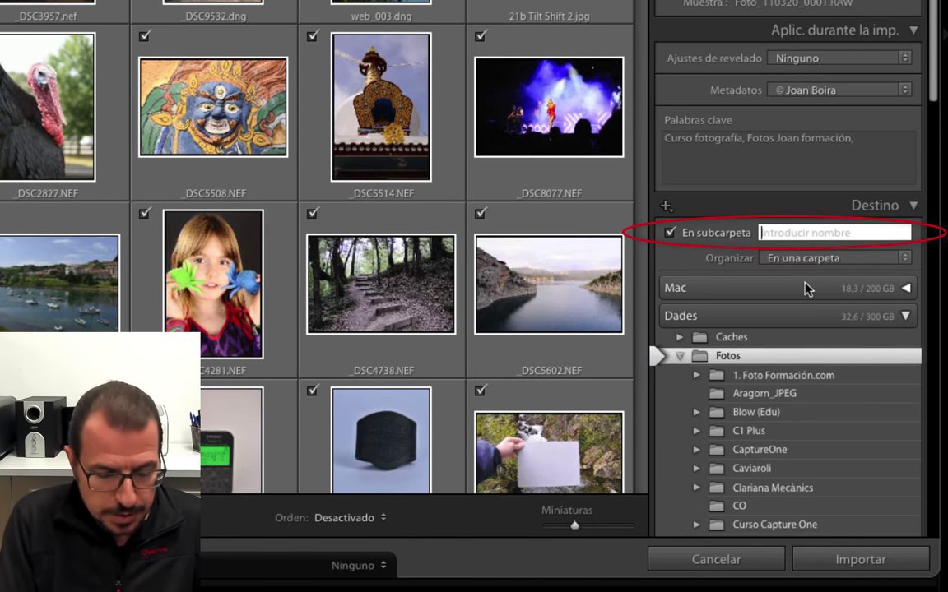
text(Fotos curs)
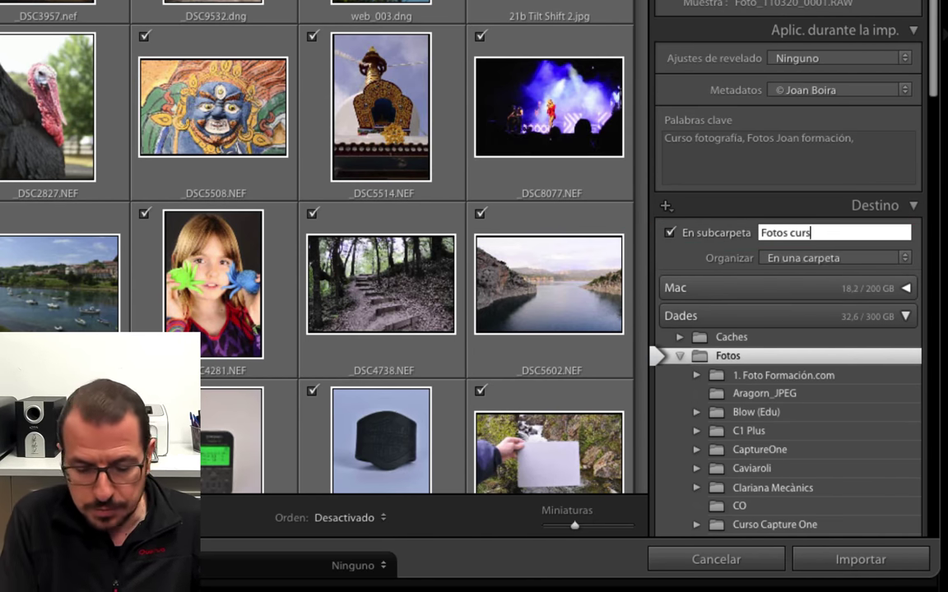
text(o)
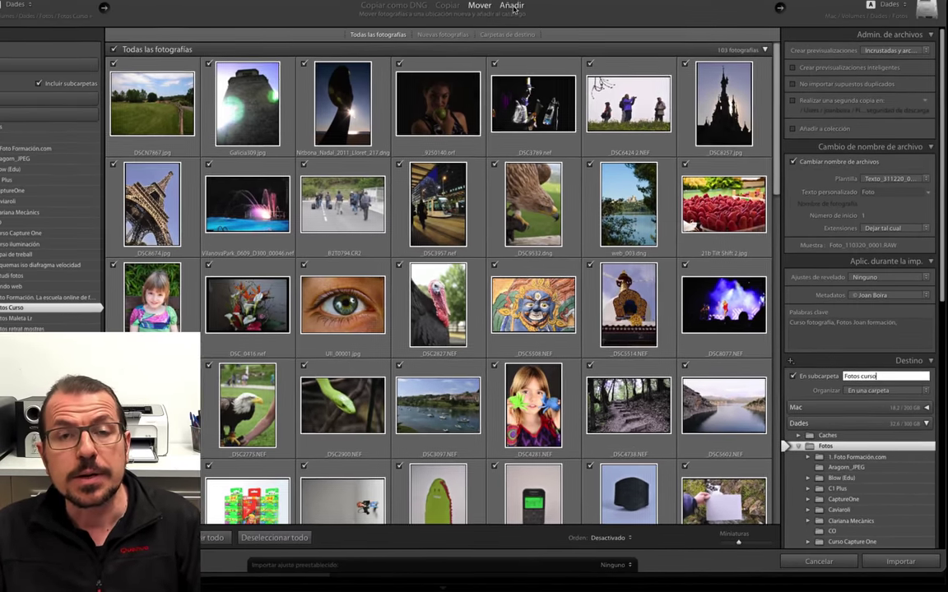
key(Return)
Switch the import to Añadir with Estándar previews and an empty keywords field.
click(510, 8)
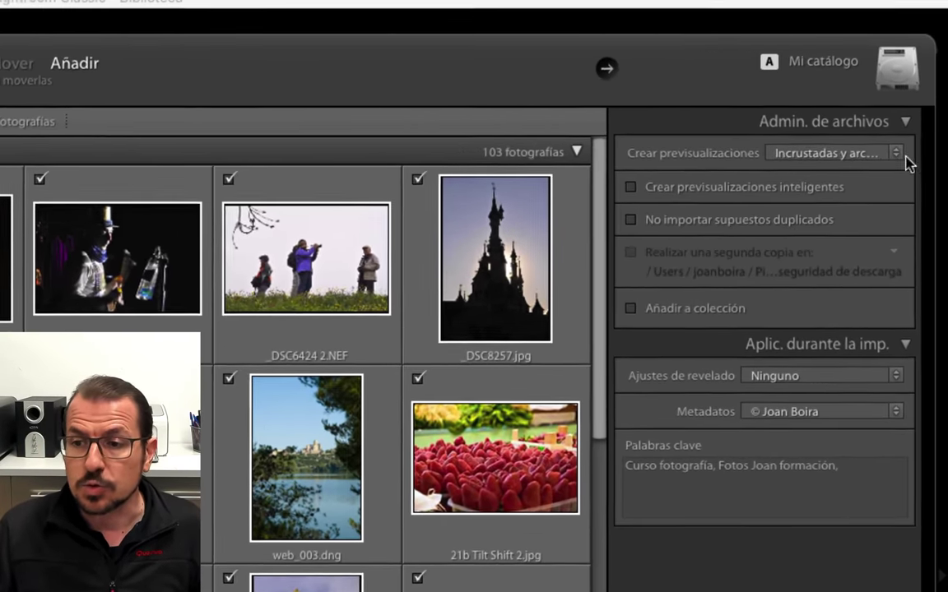
click(909, 93)
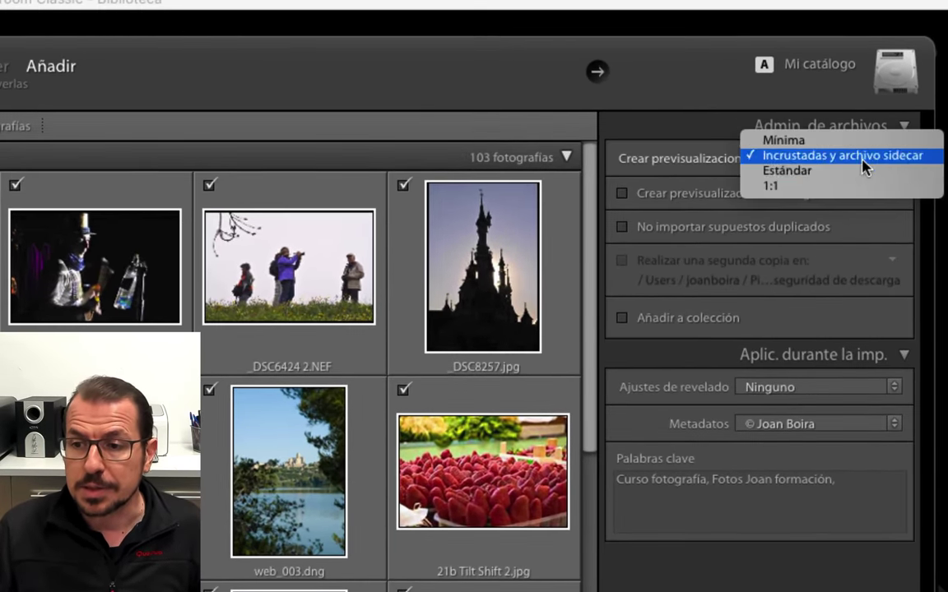
click(855, 174)
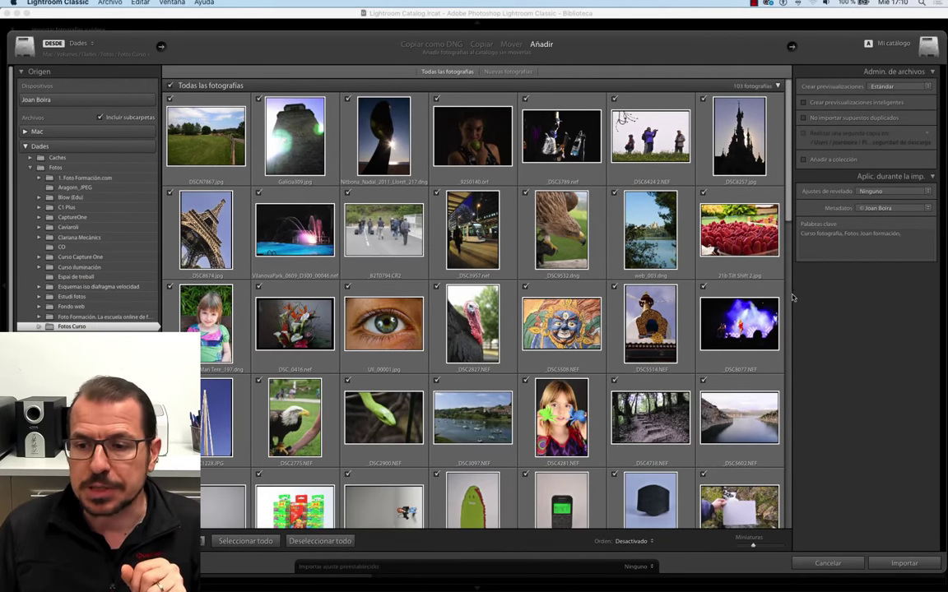
click(904, 233)
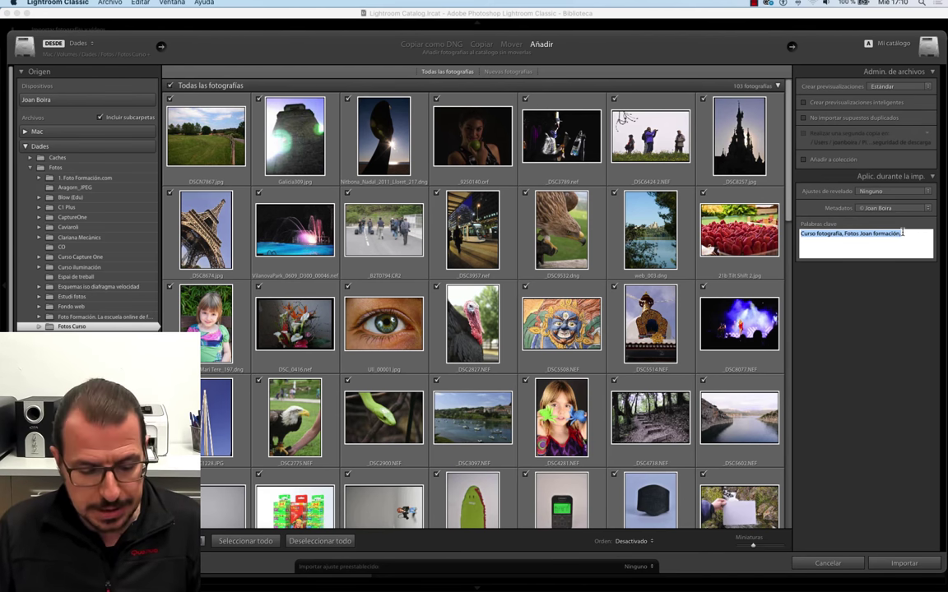
key(BackSpace)
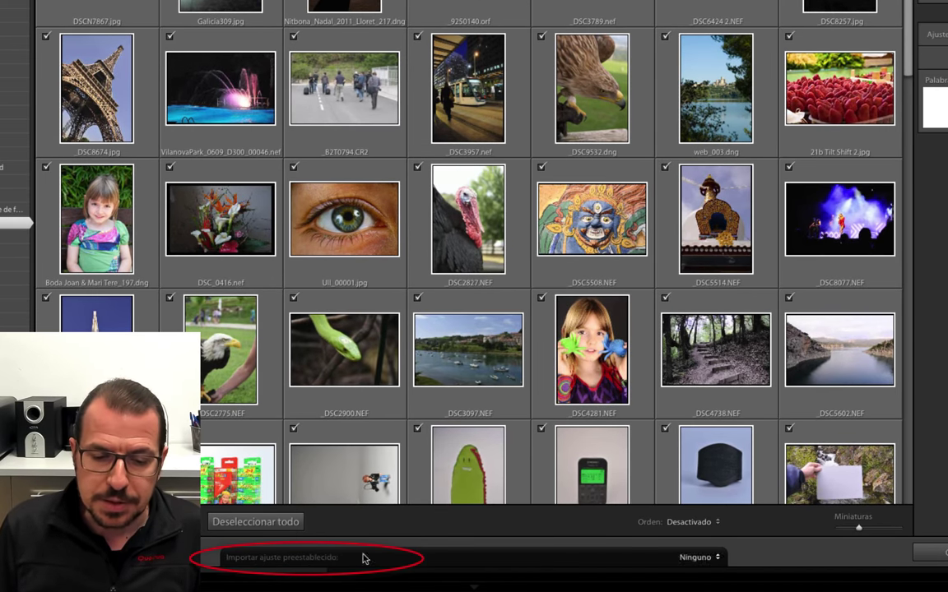
Save the current import settings as the preset 'Añadir JB'.
click(699, 557)
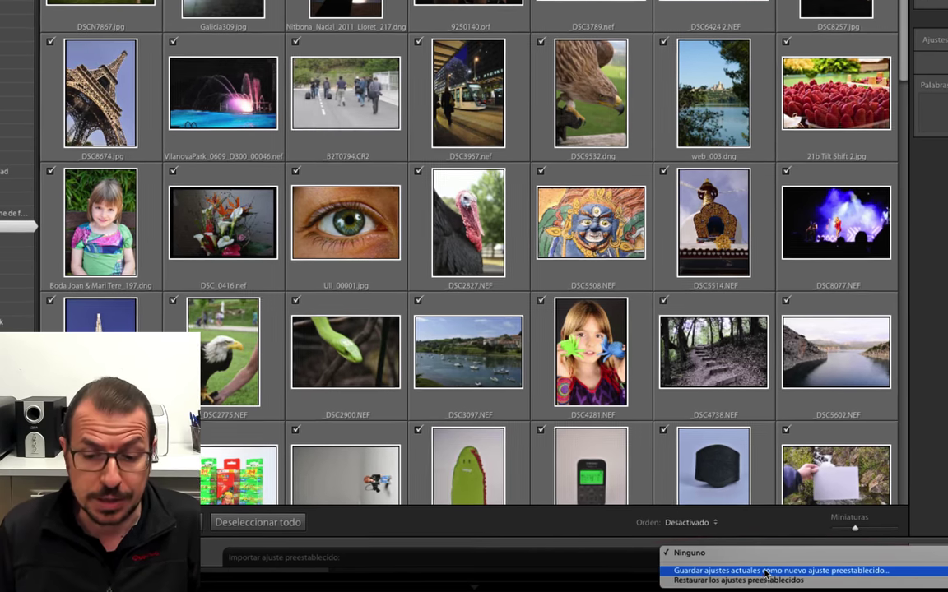
click(769, 572)
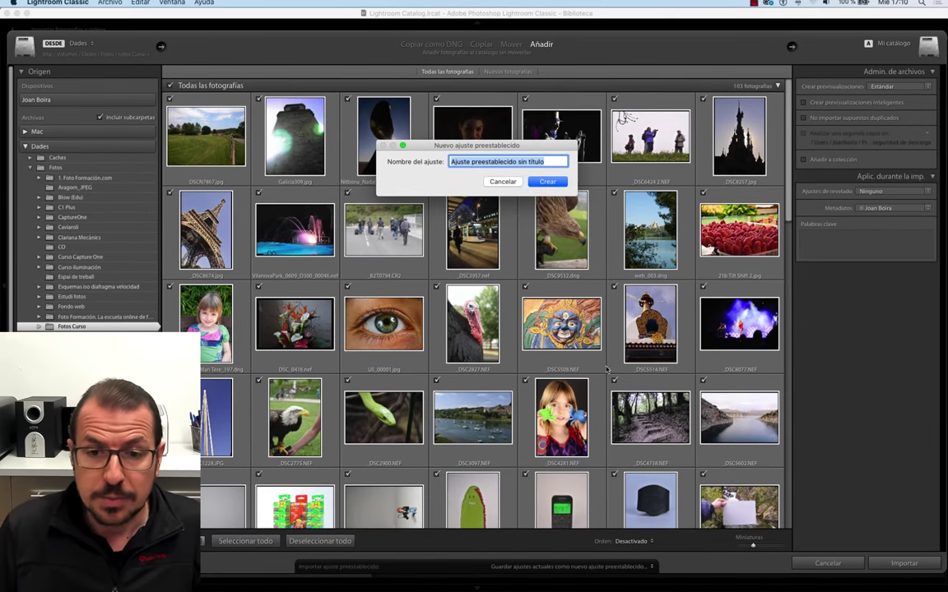
text(Añadi)
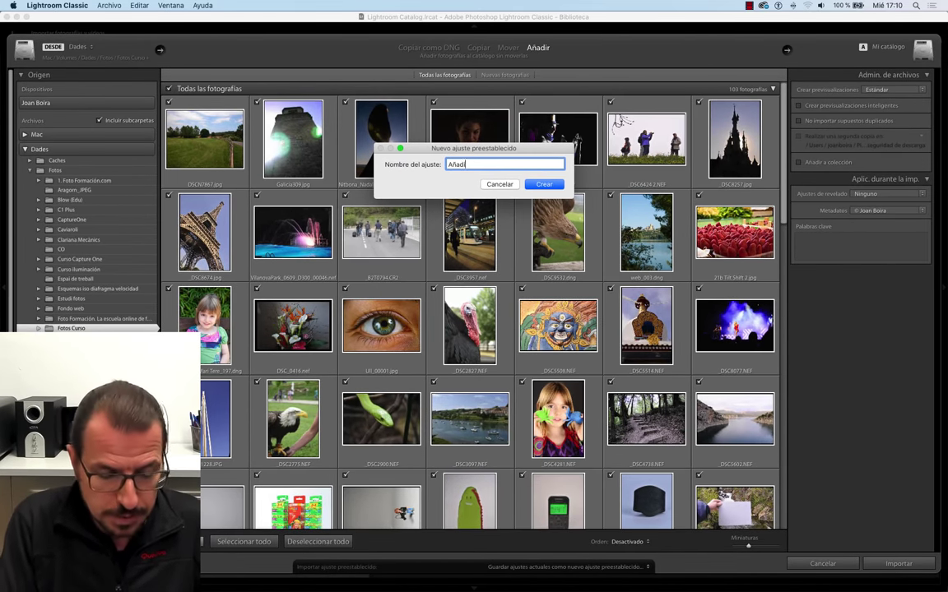
text(r JB)
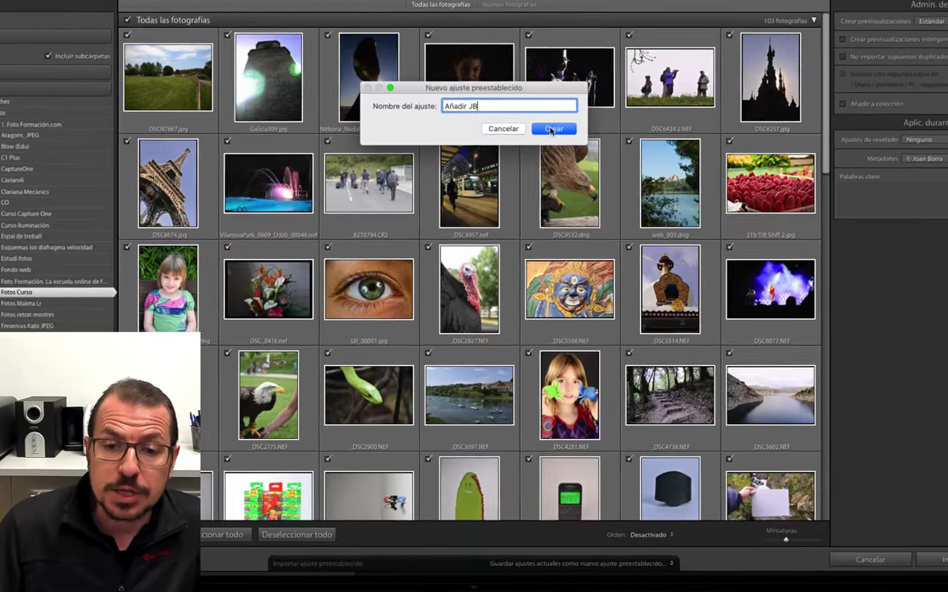
key(Return)
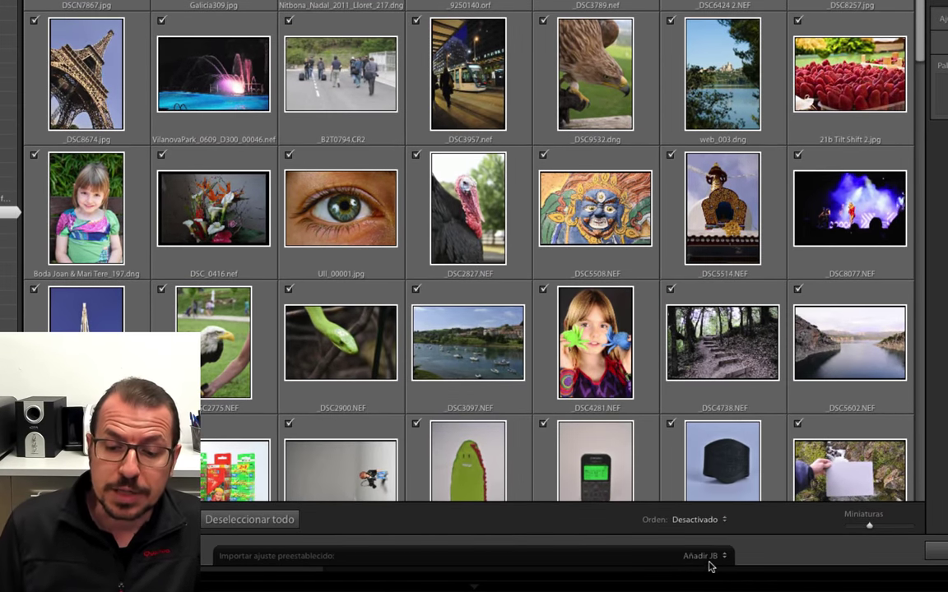
Keep the Añadir JB preset selected and start importing the photos.
click(712, 559)
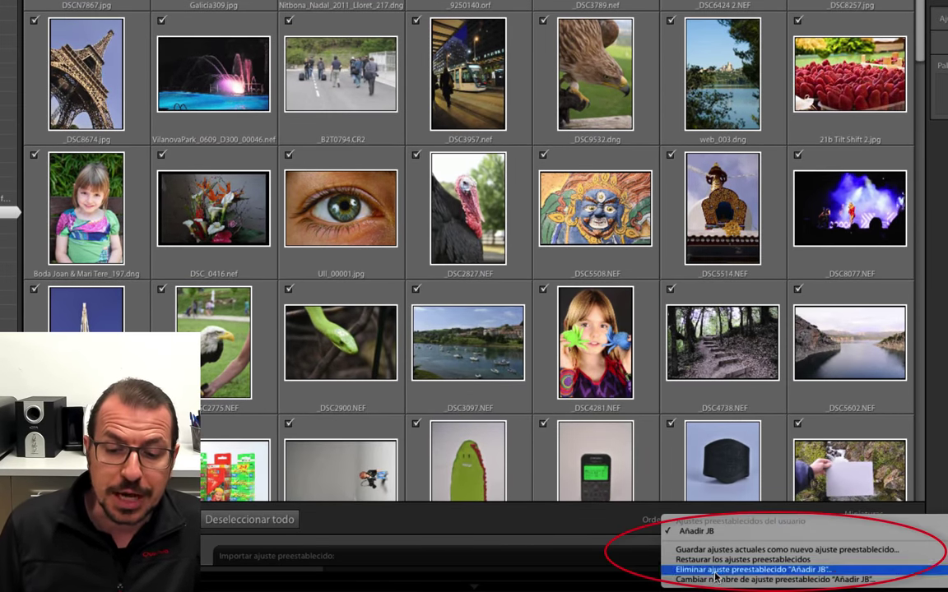
click(713, 533)
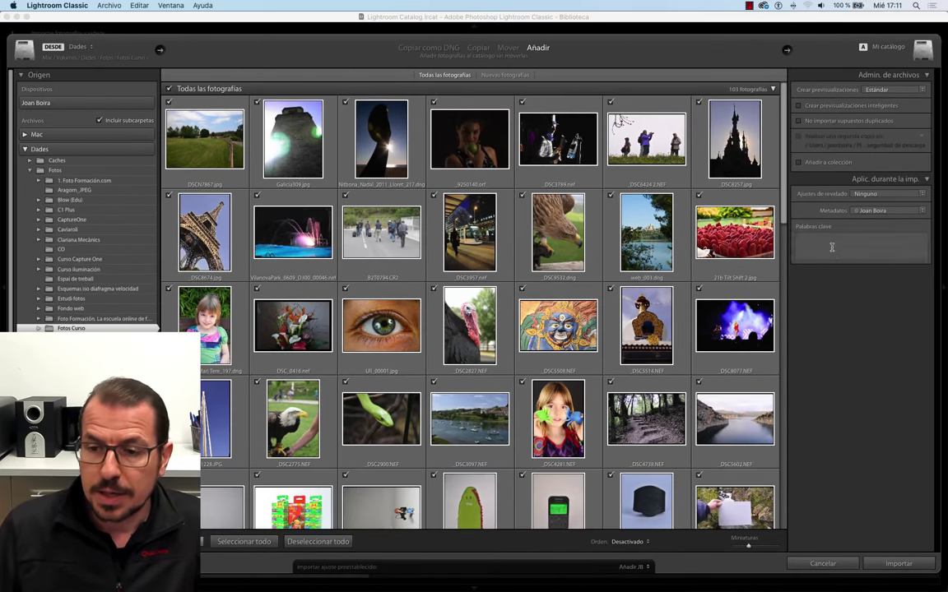
click(831, 247)
text(Curso fotografía, Fotos Joan formación,)
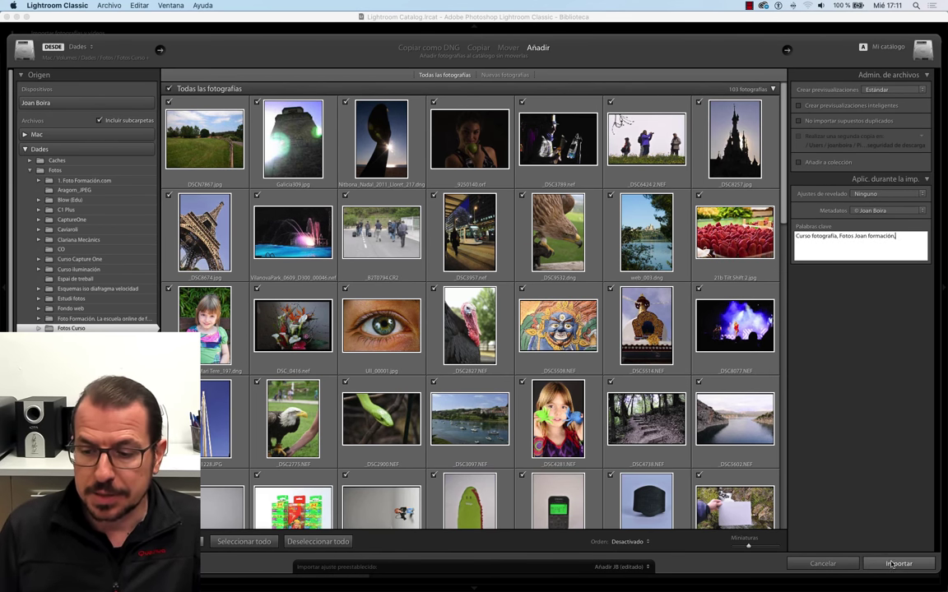
click(895, 565)
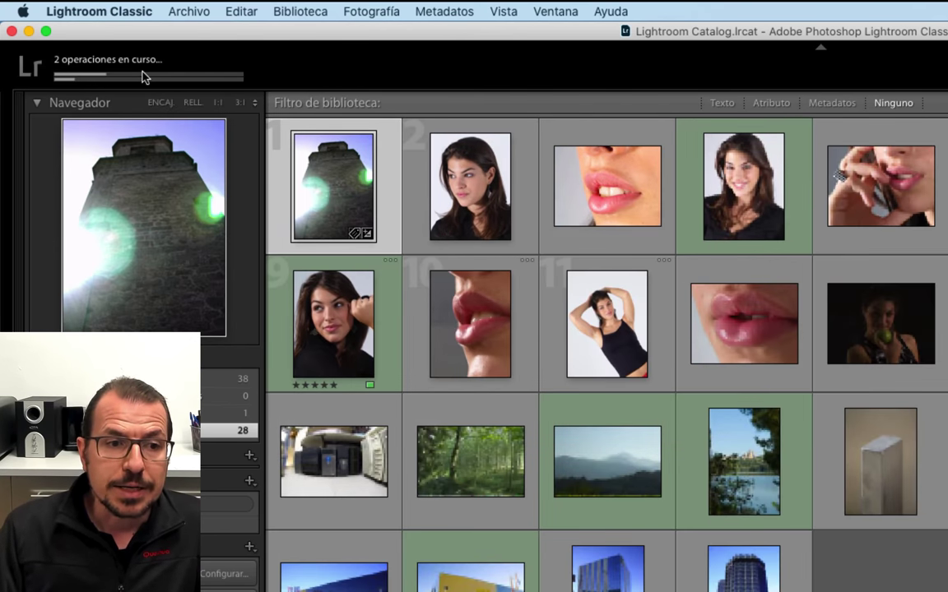
Open the activity center to watch the import and preview-building tasks.
click(144, 78)
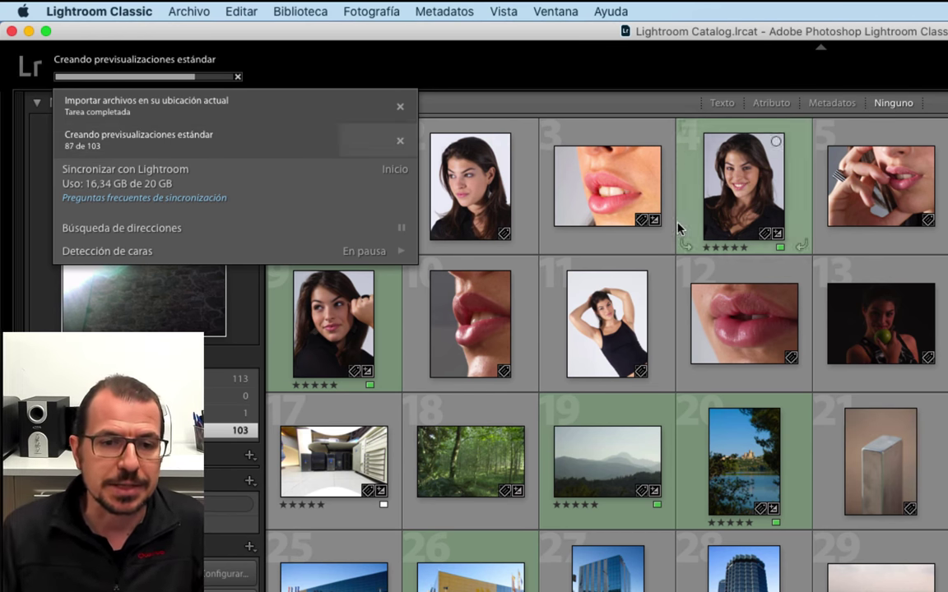
Close the activity center's background task list.
click(761, 266)
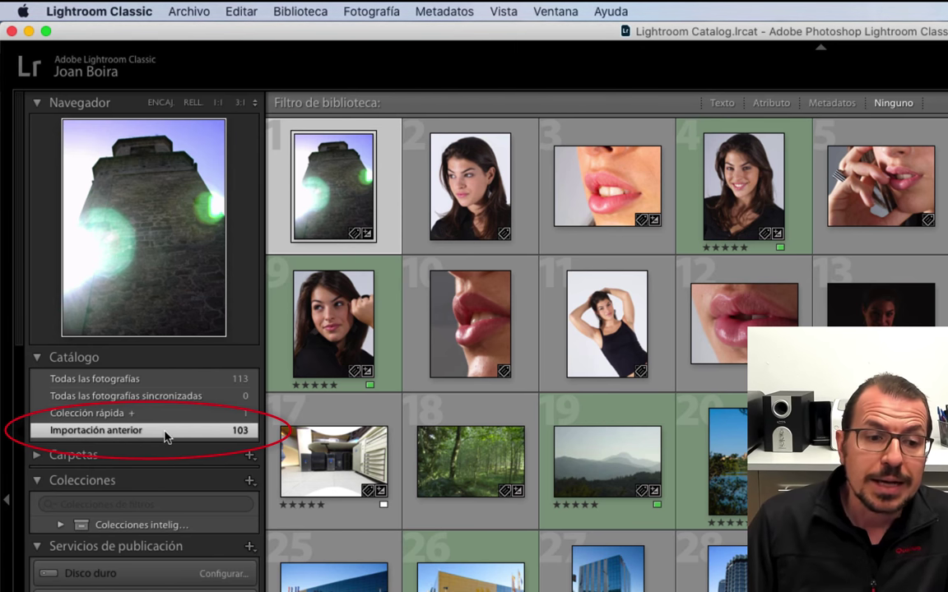
mouse_move(333, 461)
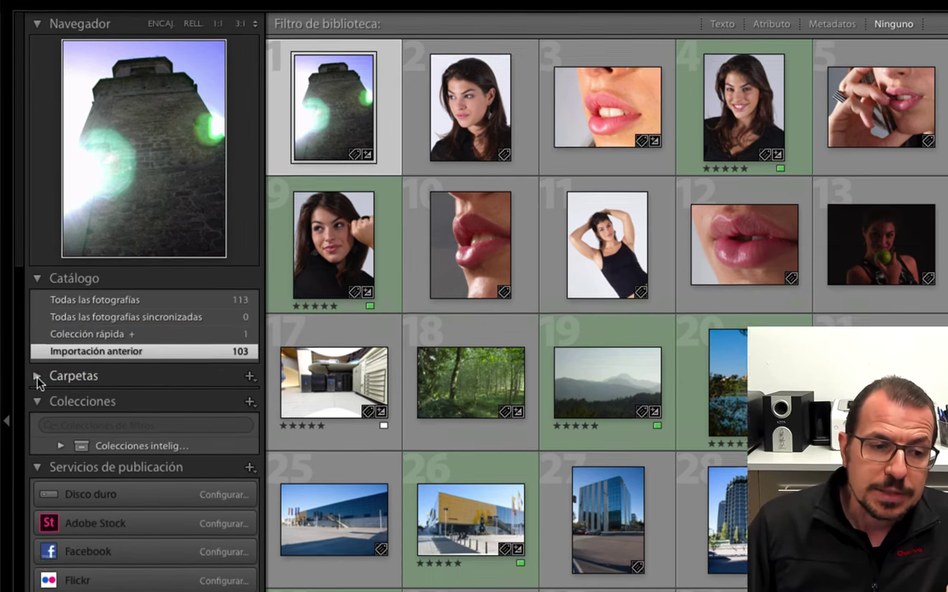
Browse Fotos Curso's numbered subfolders, then show Importación anterior and collapse Fotos Curso.
click(33, 456)
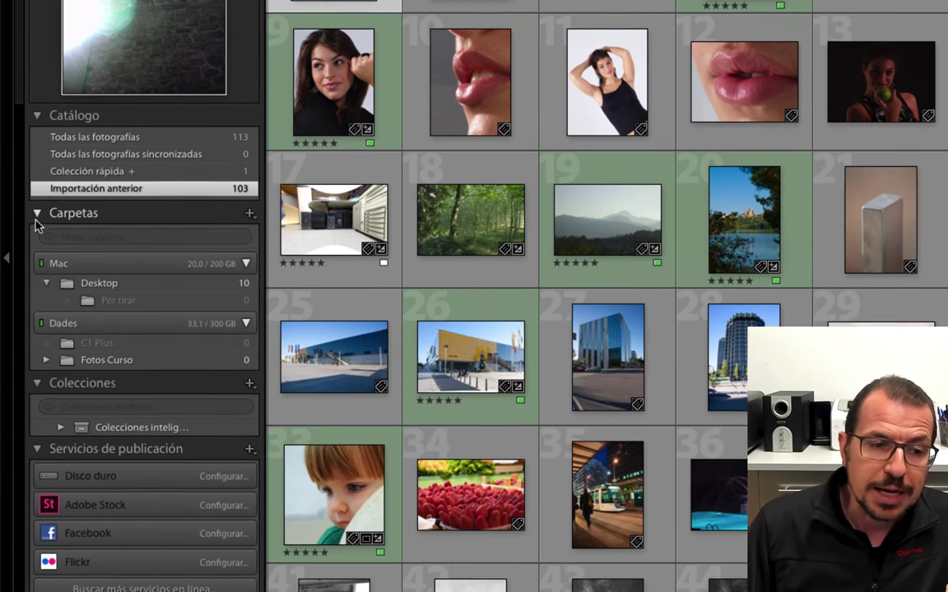
click(43, 360)
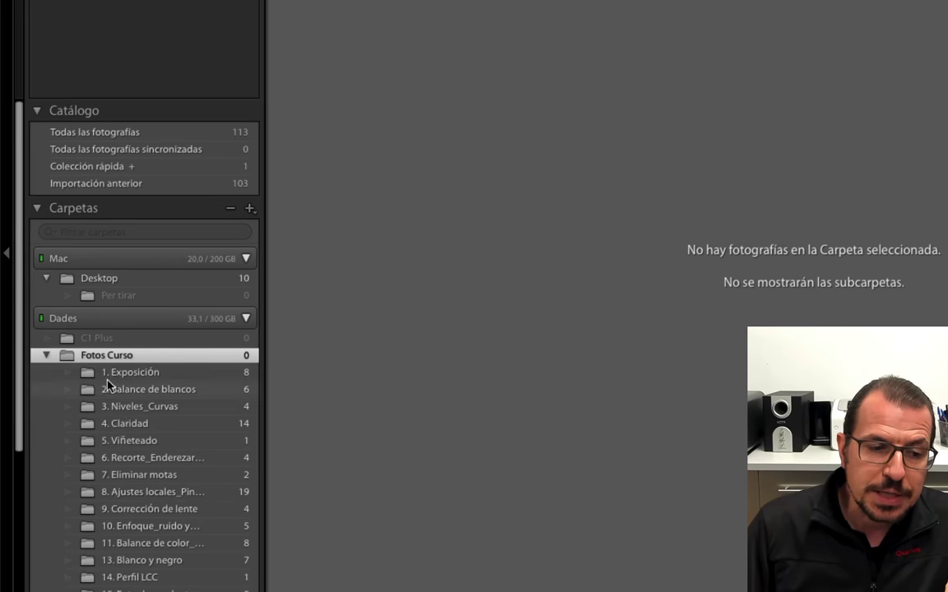
click(134, 374)
key(Down)
key(Down)
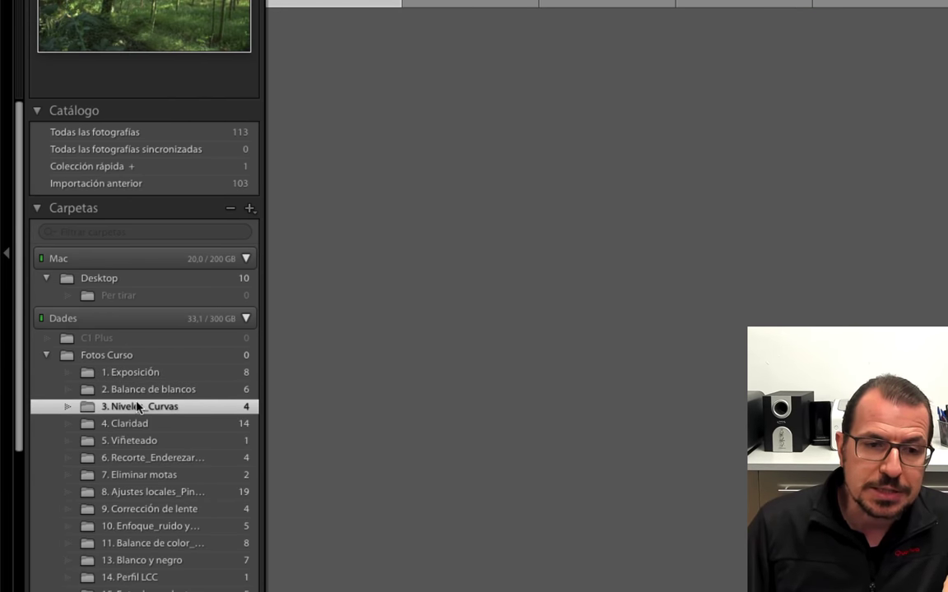
click(132, 372)
click(123, 356)
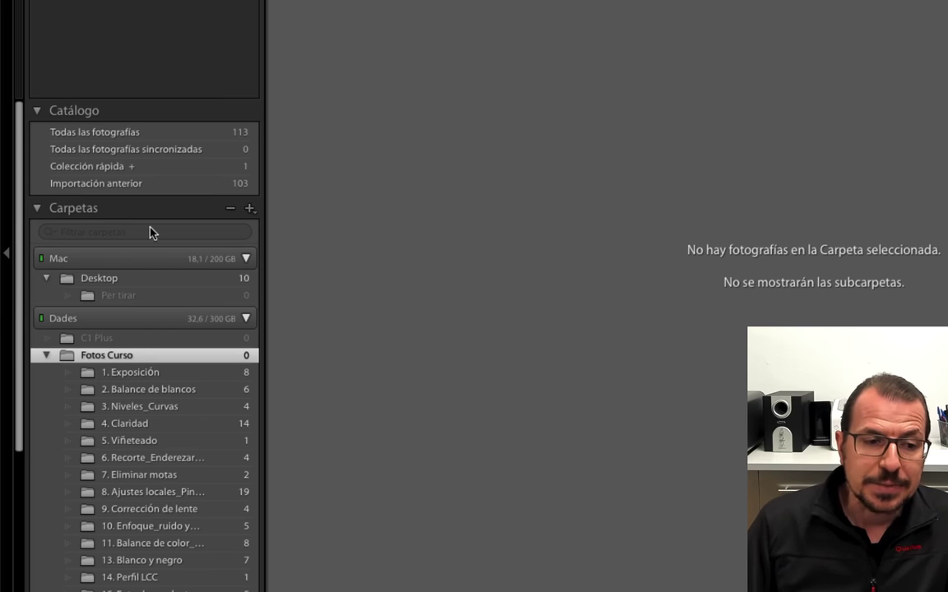
click(127, 188)
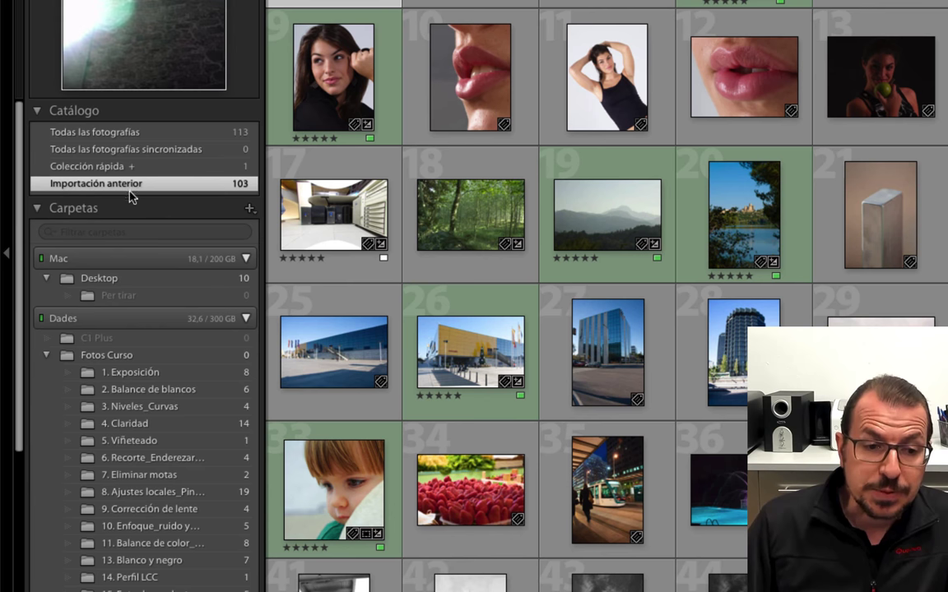
click(48, 356)
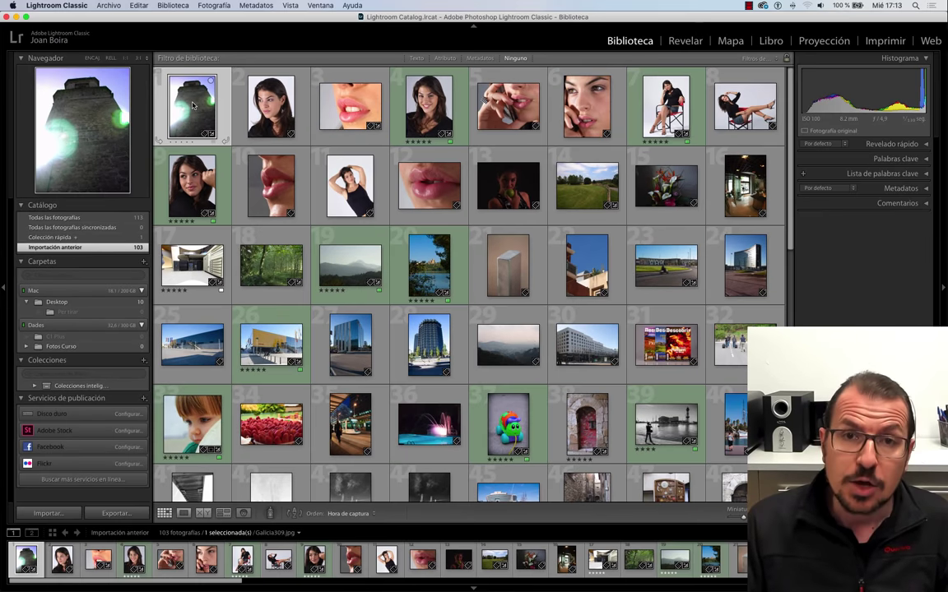
Jump from the first photo to its Library folder, then step up to Fotos Curso.
right_click(194, 106)
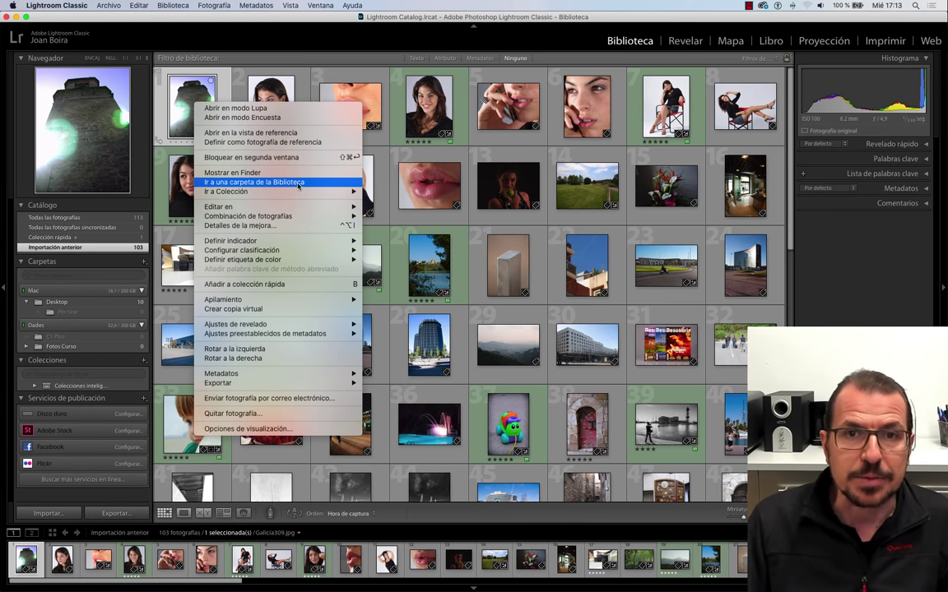
click(298, 183)
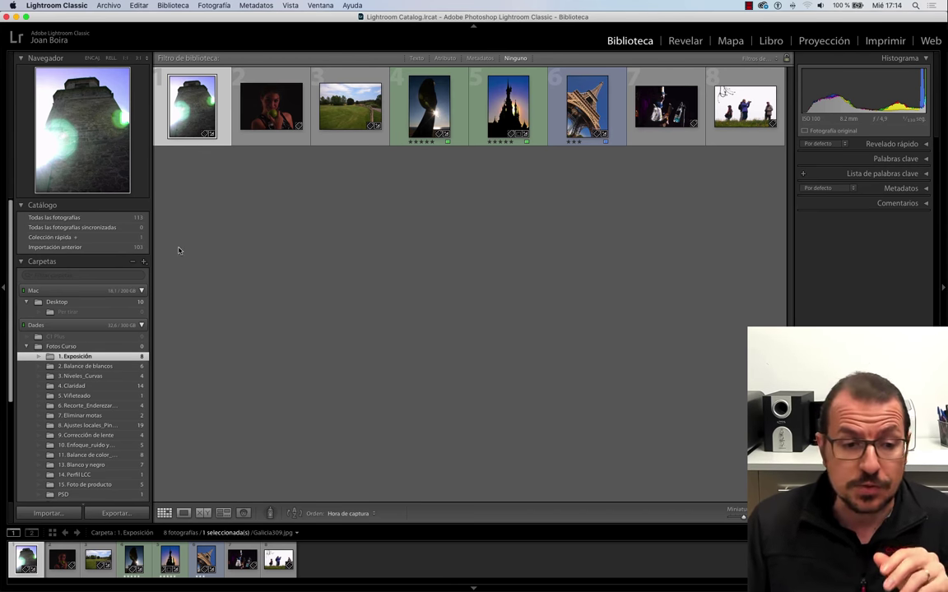
key(Down)
key(Down)
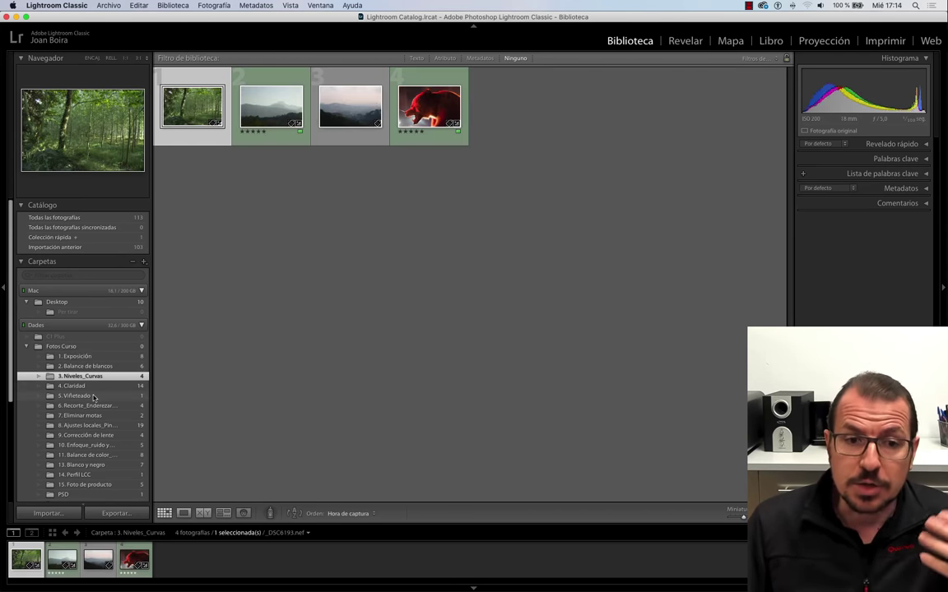
key(Down)
key(Down)
click(80, 355)
mouse_move(85, 401)
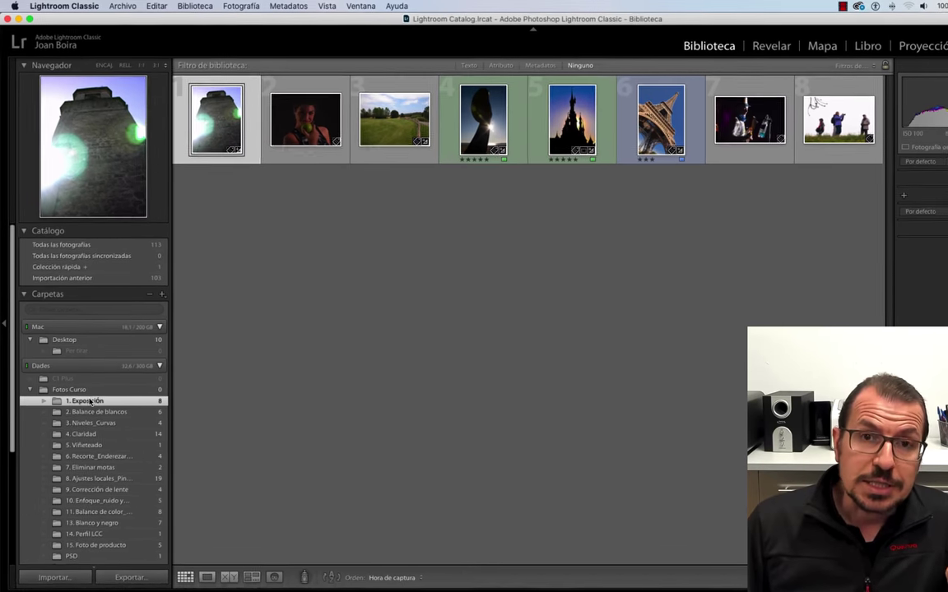
key(Up)
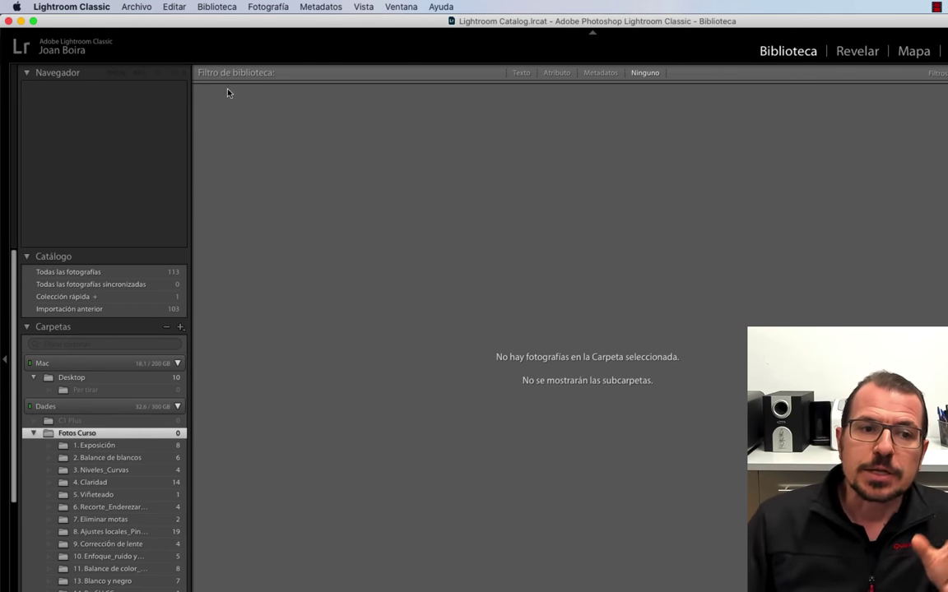
Turn Mostrar fotografías de subcarpetas on, then off again.
click(217, 7)
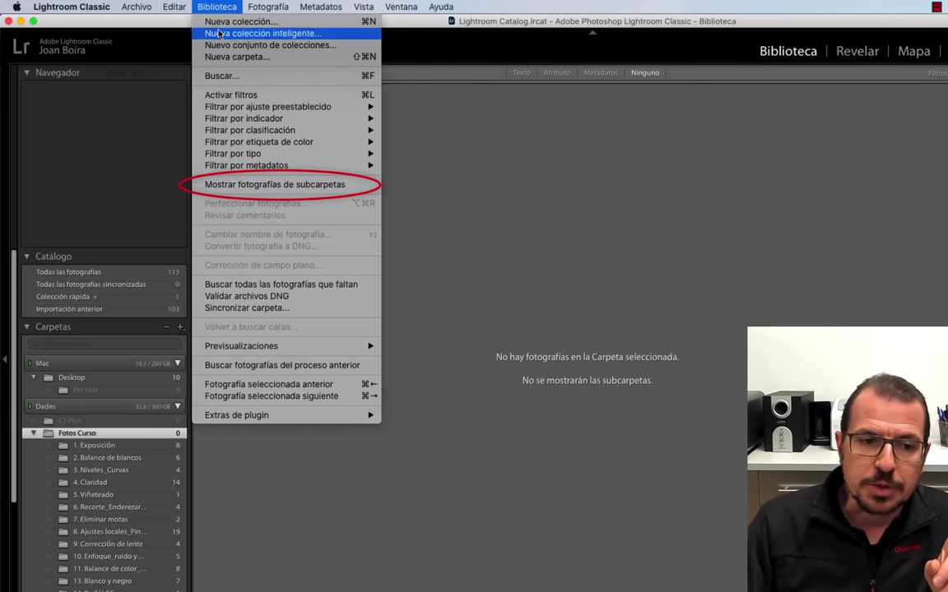
click(284, 185)
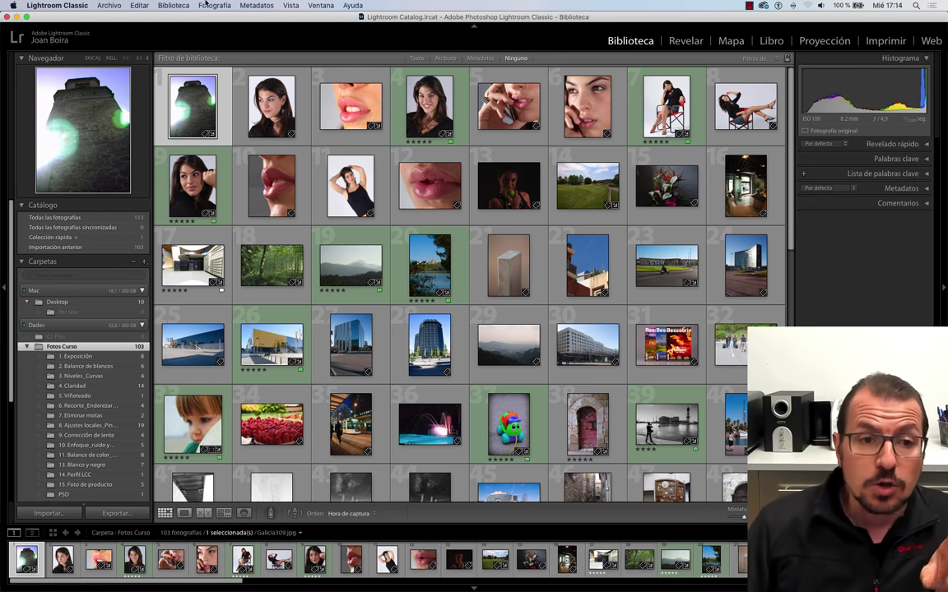
click(173, 5)
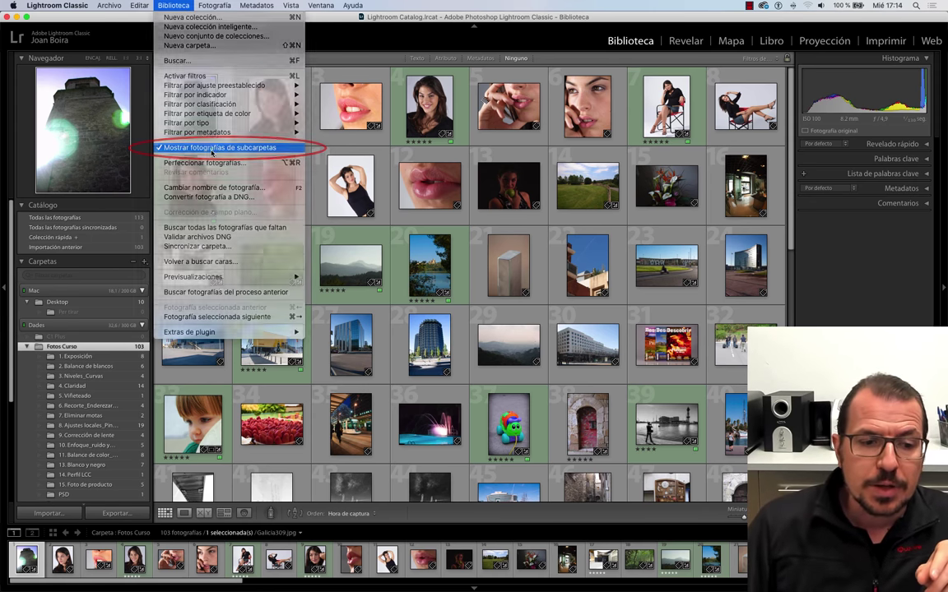
click(175, 146)
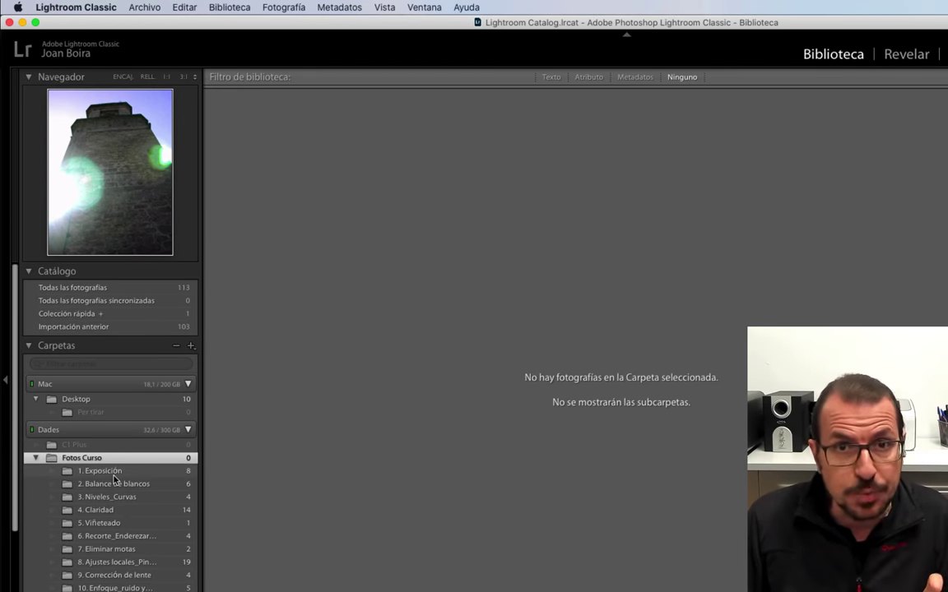
Browse subfolders 1. Exposición to 5. Viñeteado, then re-enable subfolder photos on Fotos Curso.
click(106, 472)
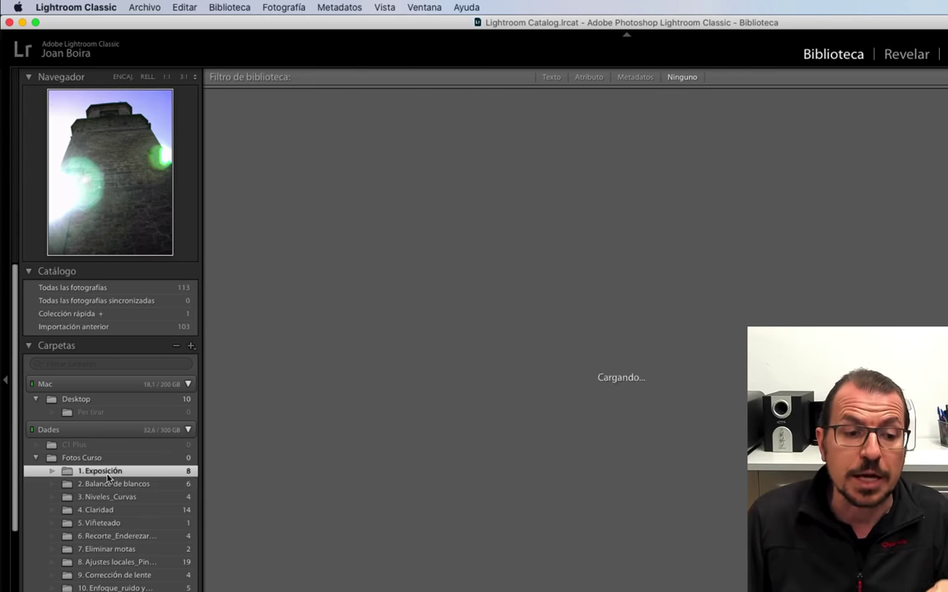
click(108, 484)
click(102, 523)
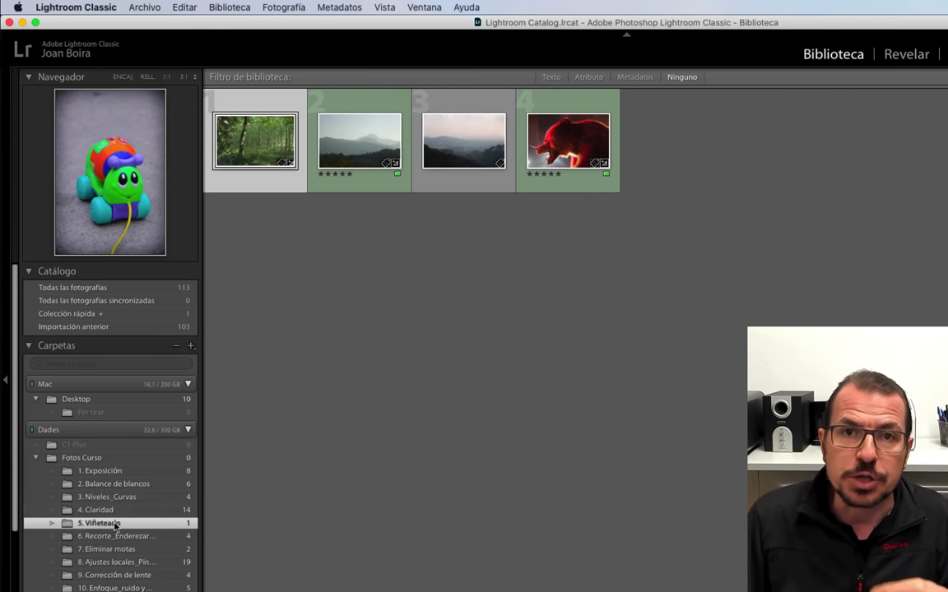
click(82, 457)
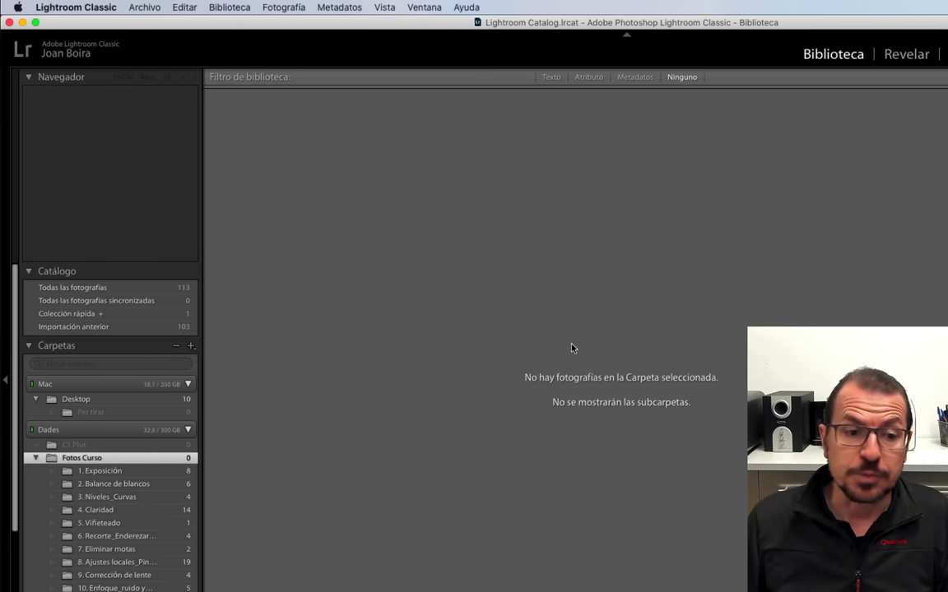
click(247, 10)
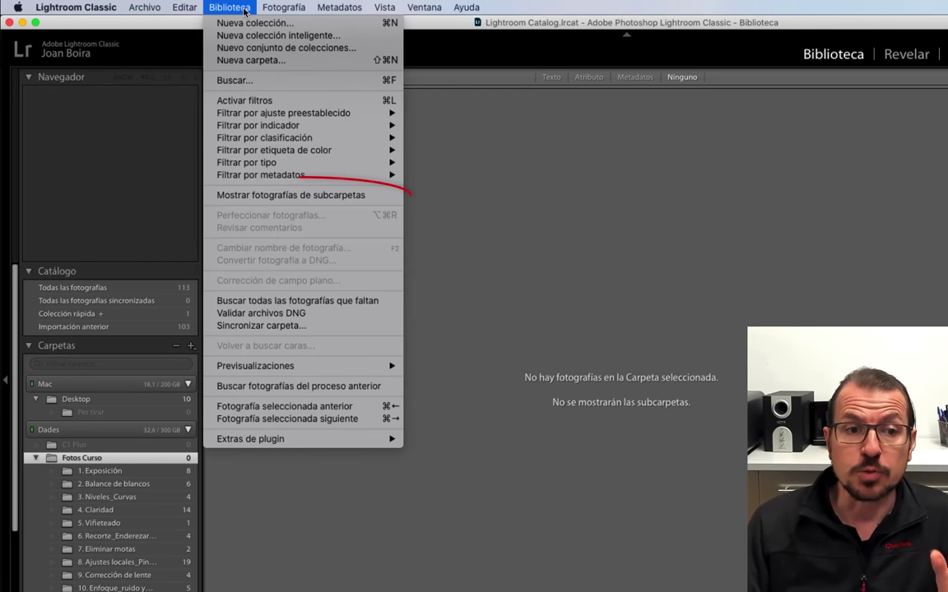
click(279, 197)
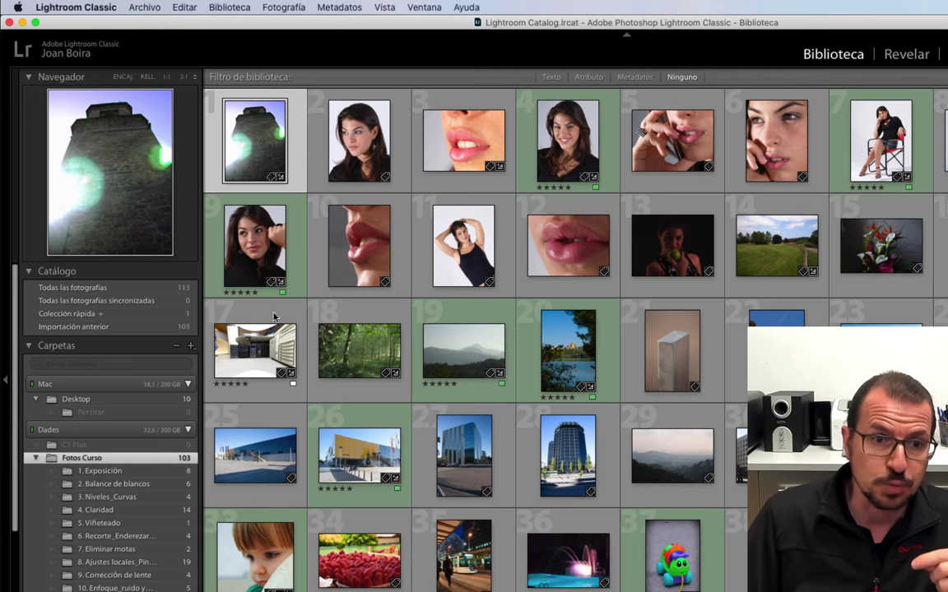
click(278, 8)
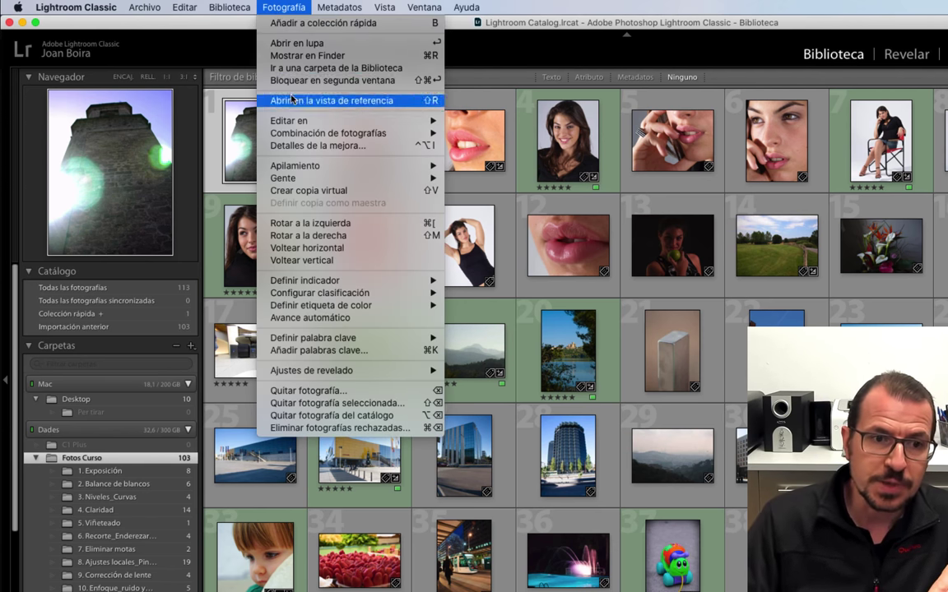
mouse_move(230, 8)
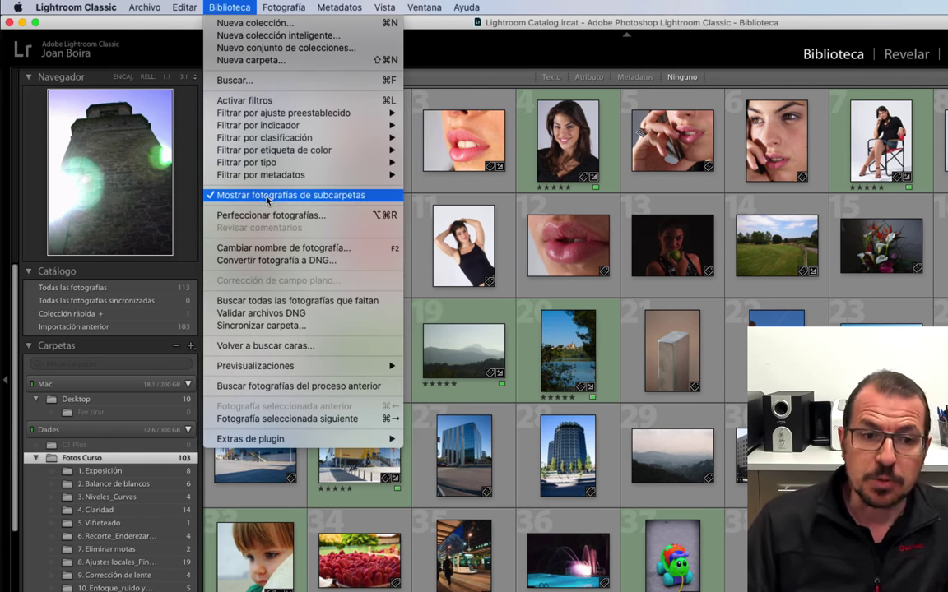
click(269, 198)
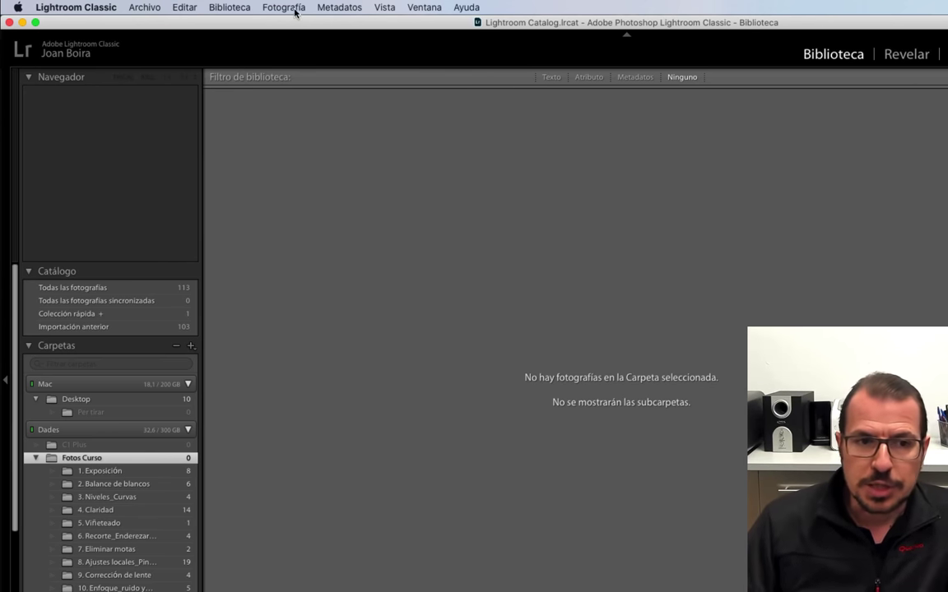
click(265, 8)
click(254, 195)
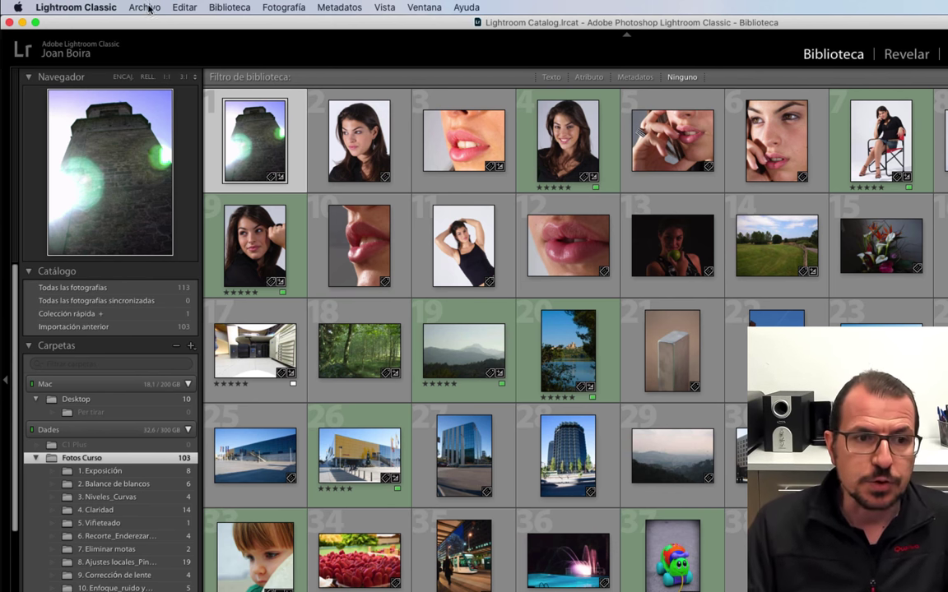
Select all 103 Fotos Curso photos with Editar > Seleccionar todo.
click(182, 8)
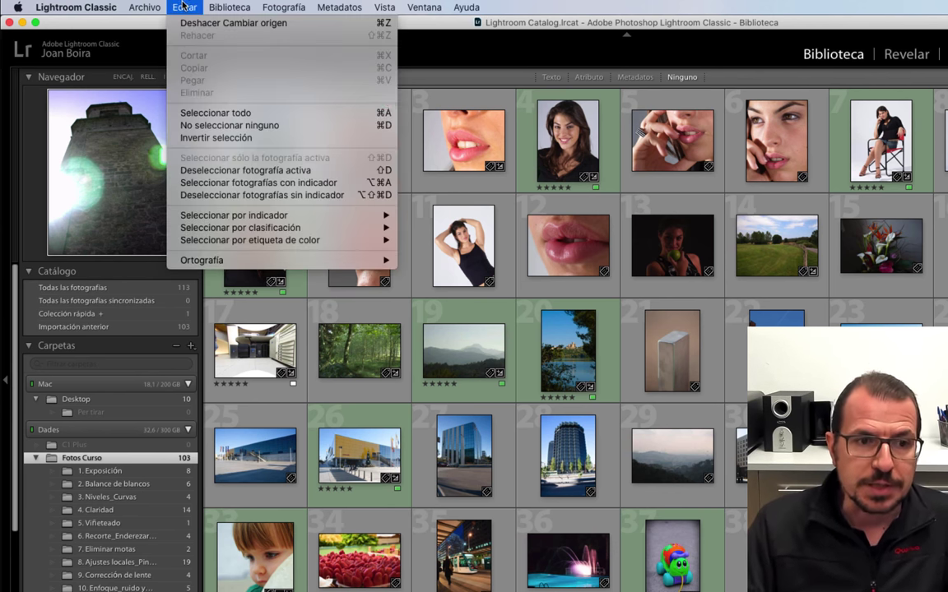
click(215, 112)
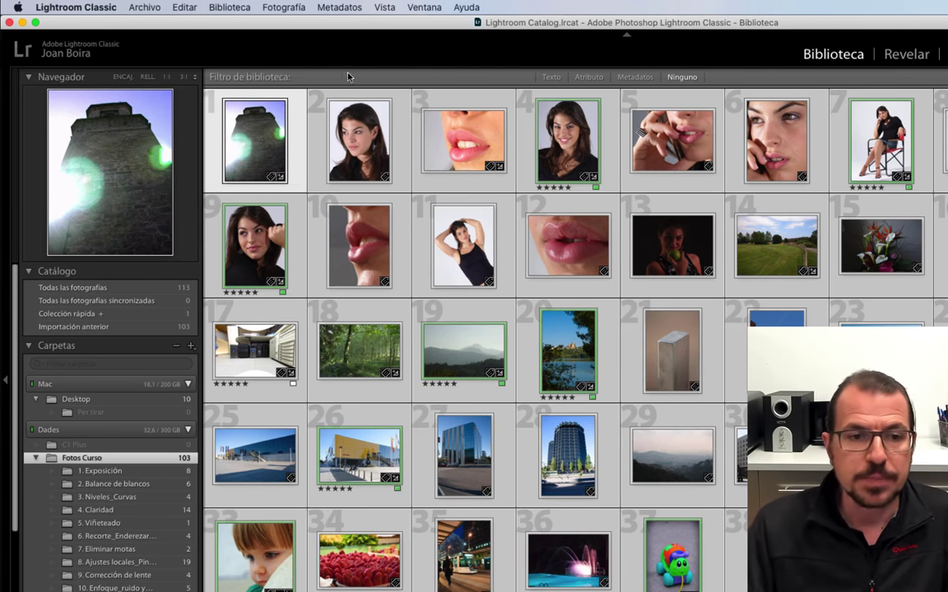
click(229, 7)
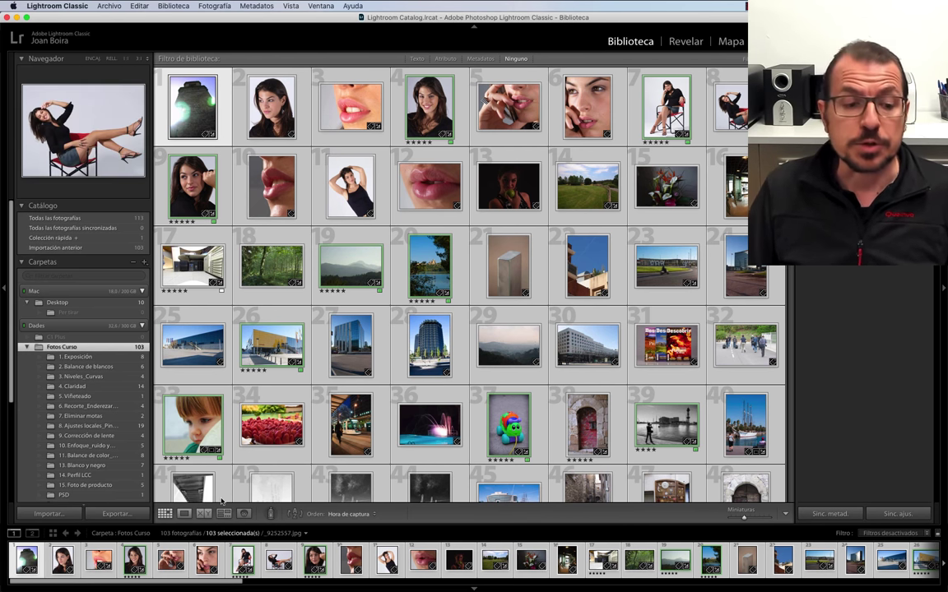
Reopen the Import window from the Library module's Importar… button.
click(60, 514)
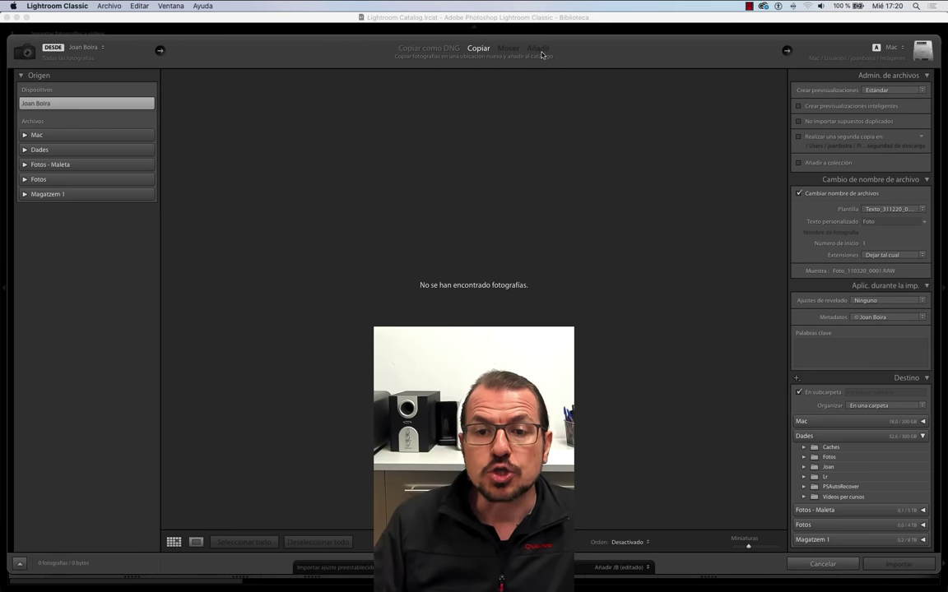
Set the import source to Dades > Fotos, then close Import back to the Fotos Curso grid.
click(80, 48)
click(66, 176)
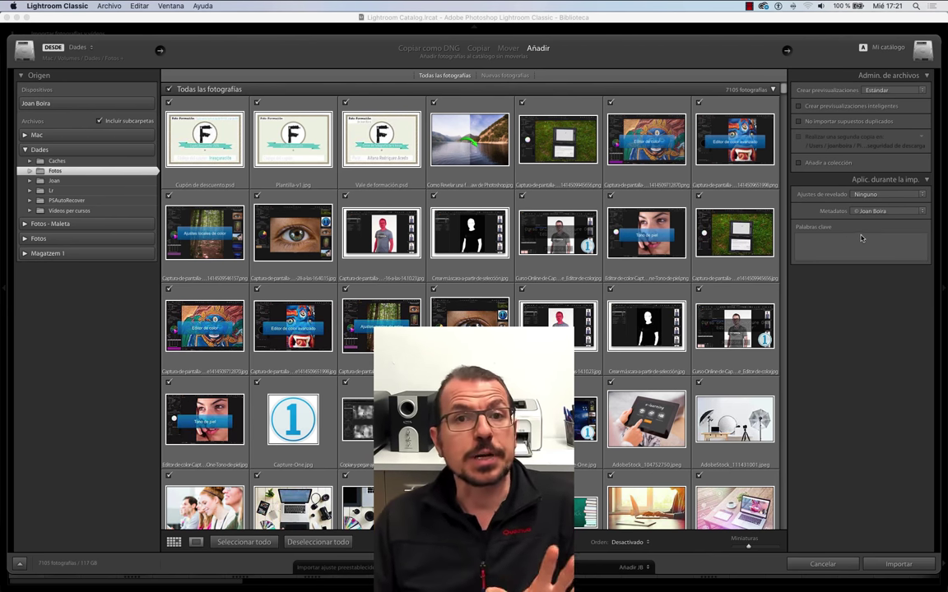
click(880, 564)
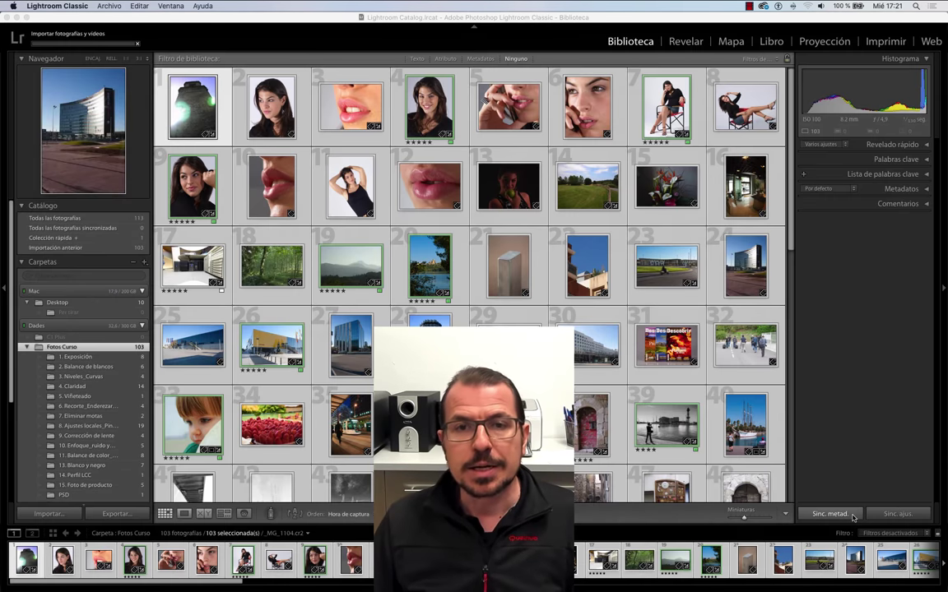